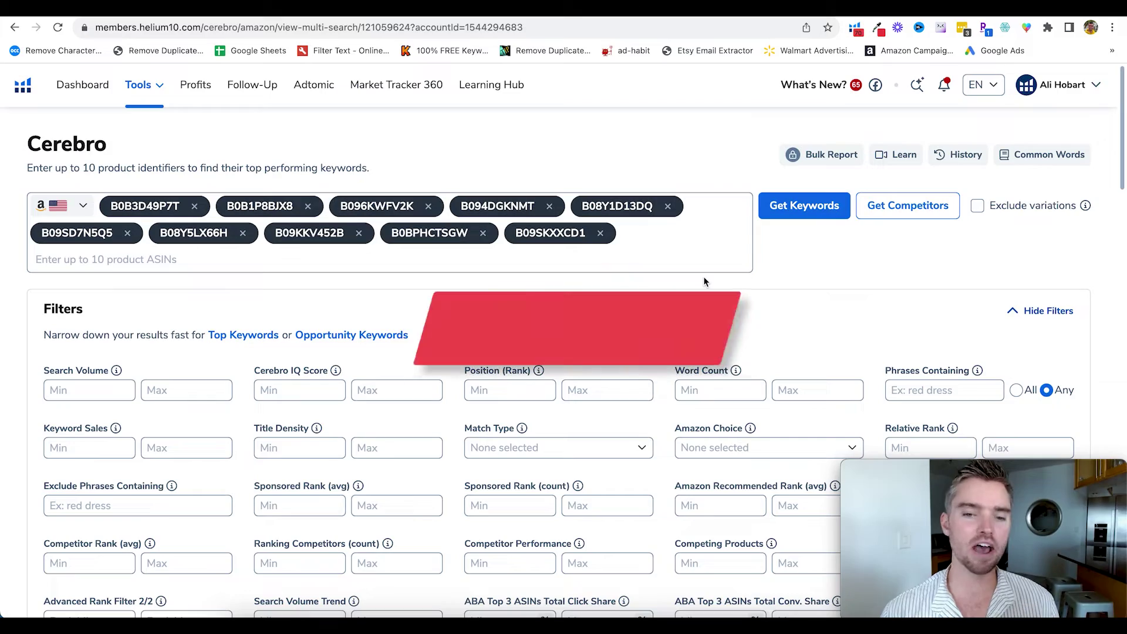
scroll(276, 367, down, 12)
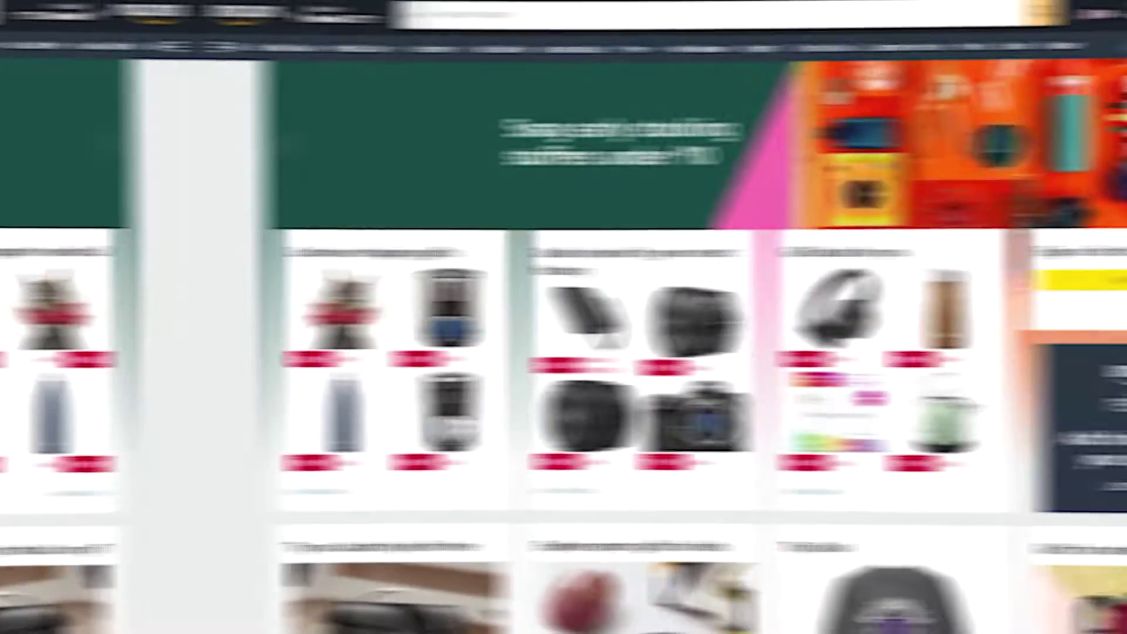
text(mushroom coffee)
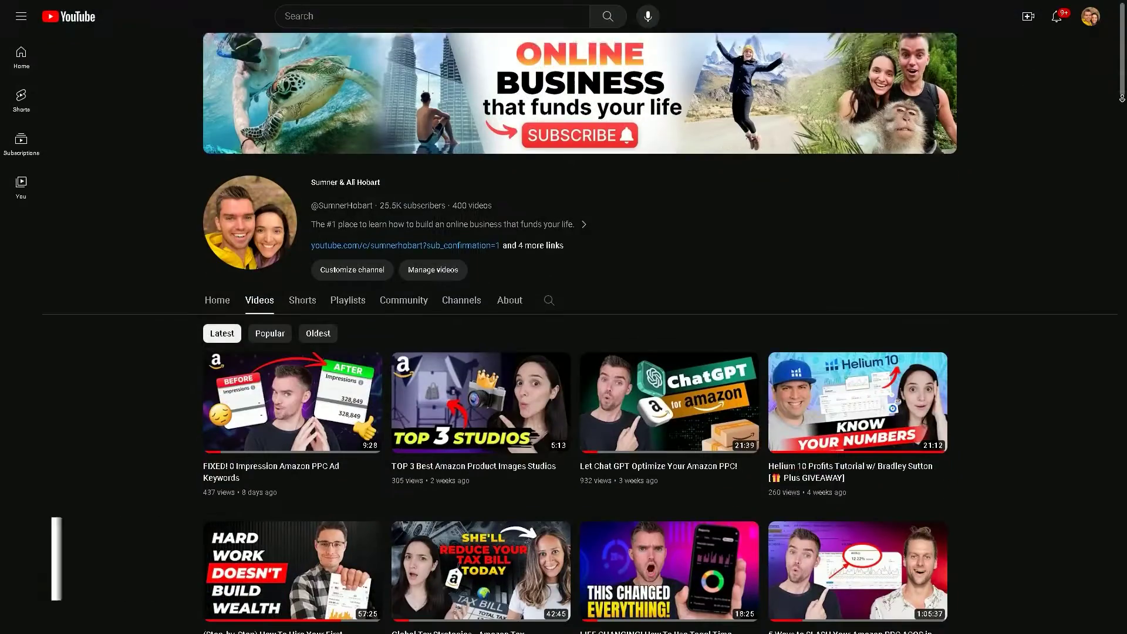
scroll(580, 311, down, 2)
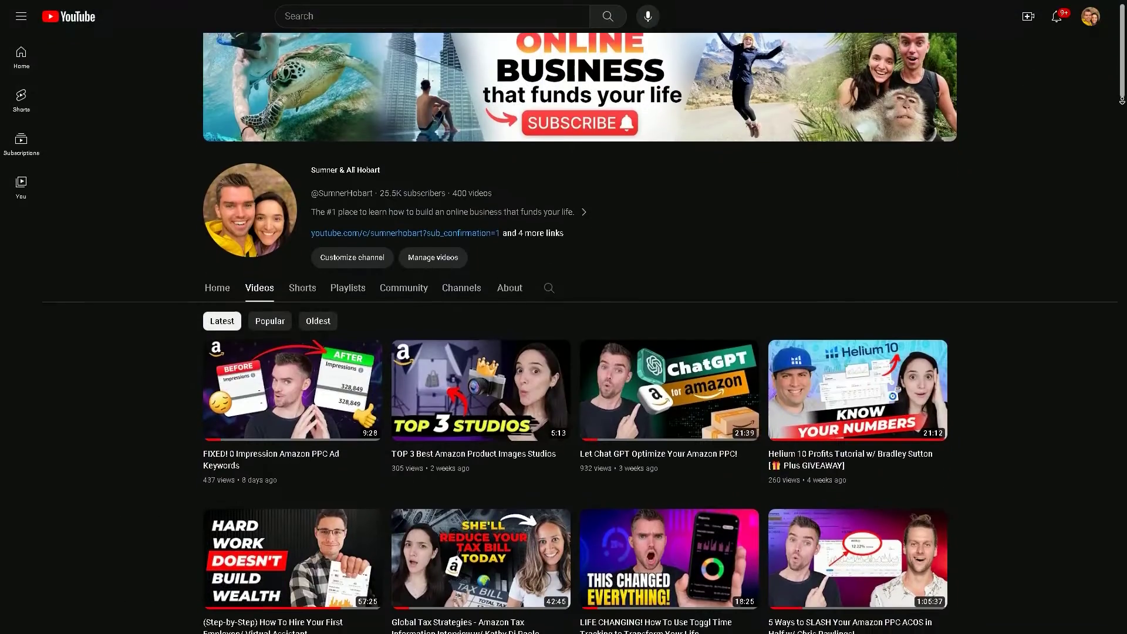
scroll(580, 311, down, 2)
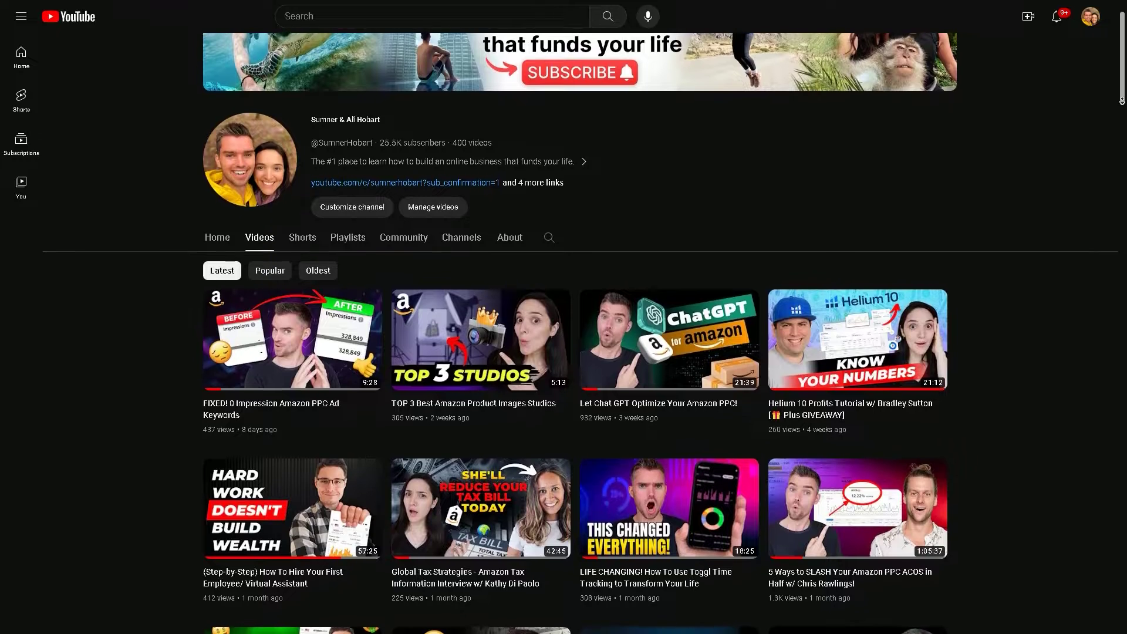
scroll(581, 311, down, 1)
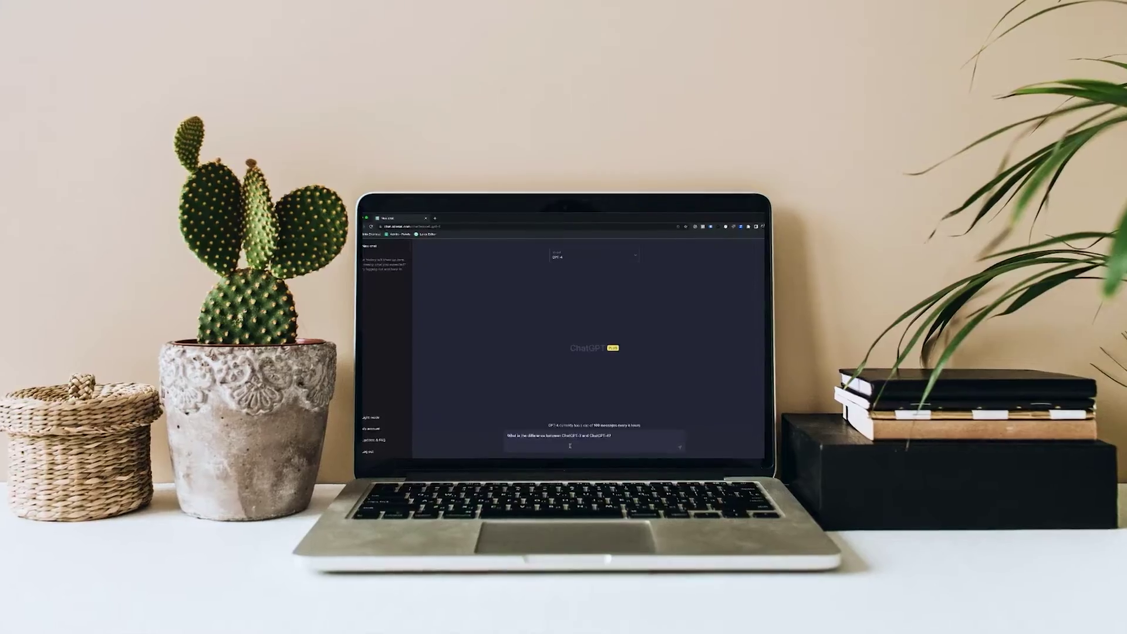
key(Return)
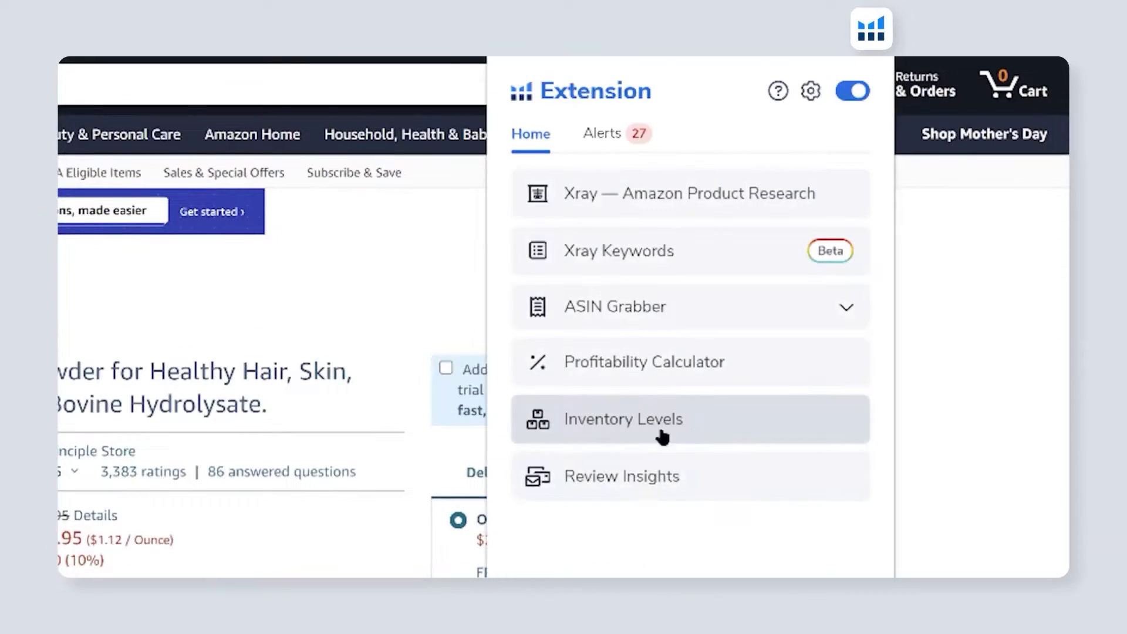
click(647, 470)
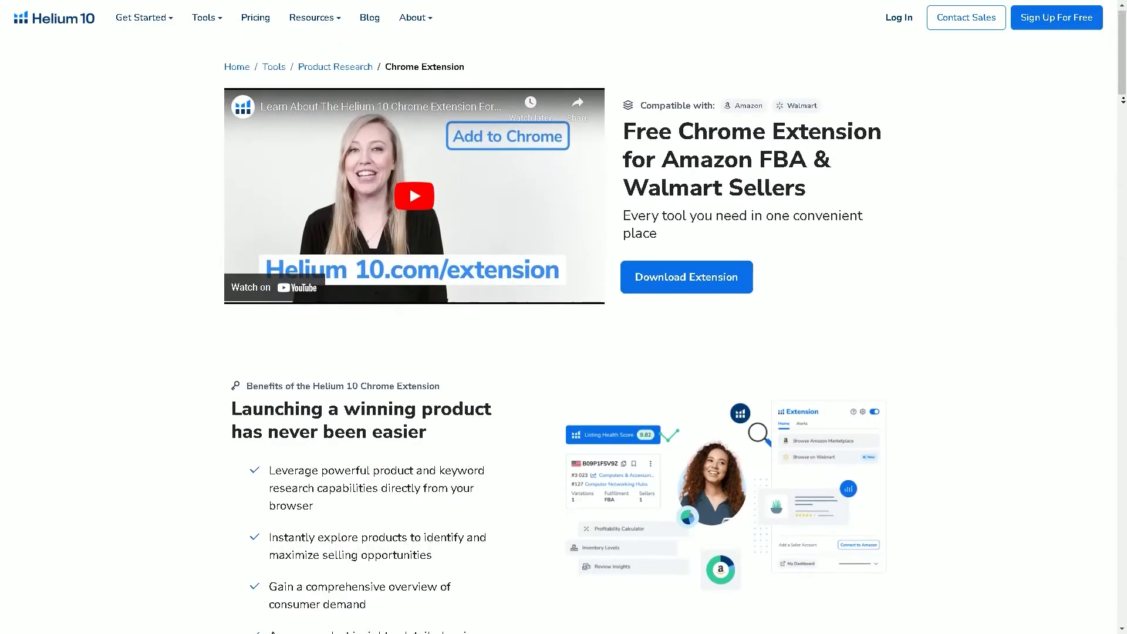
scroll(921, 433, down, 9)
click(880, 500)
click(880, 500)
click(881, 500)
click(880, 500)
click(880, 500)
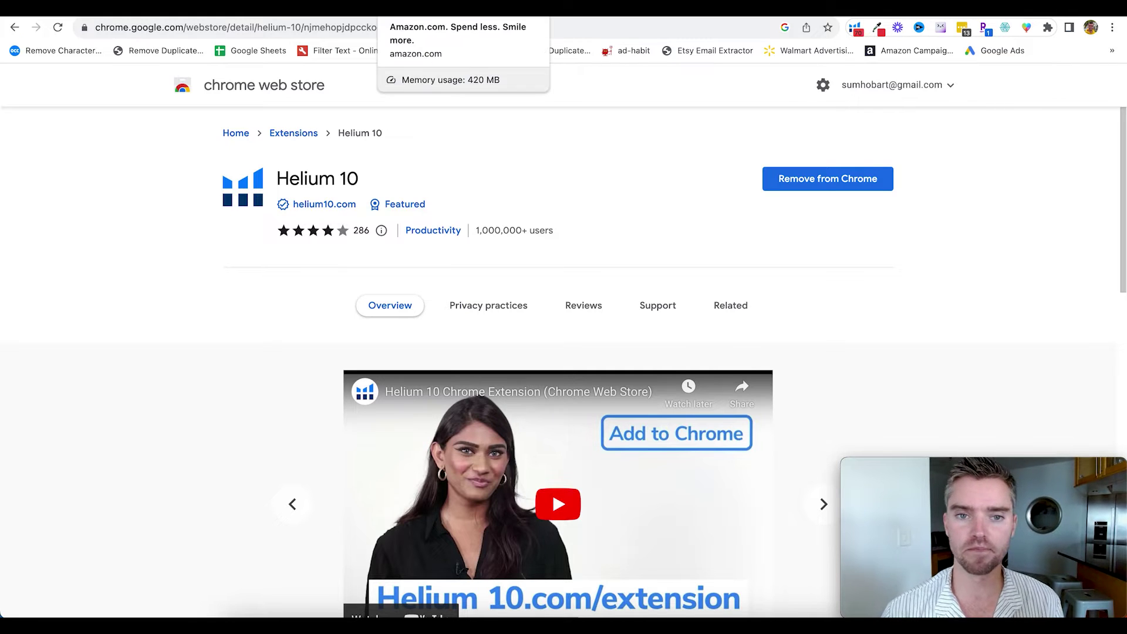
- Switch to the Amazon page and search for "womens headbands"
click(412, 9)
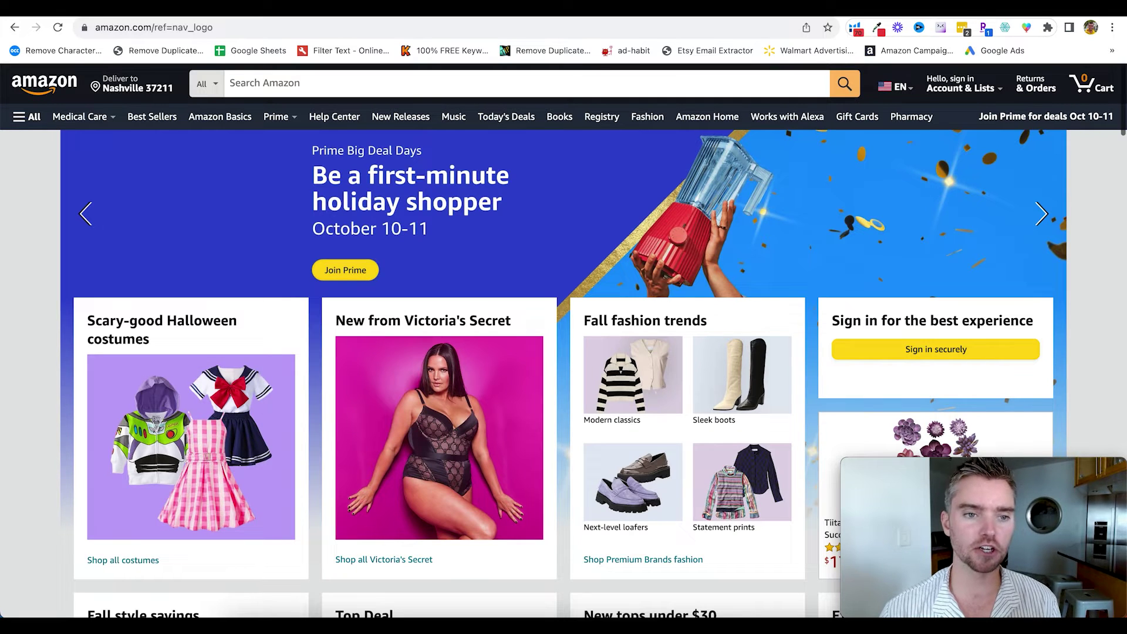
click(291, 84)
text(womens headban)
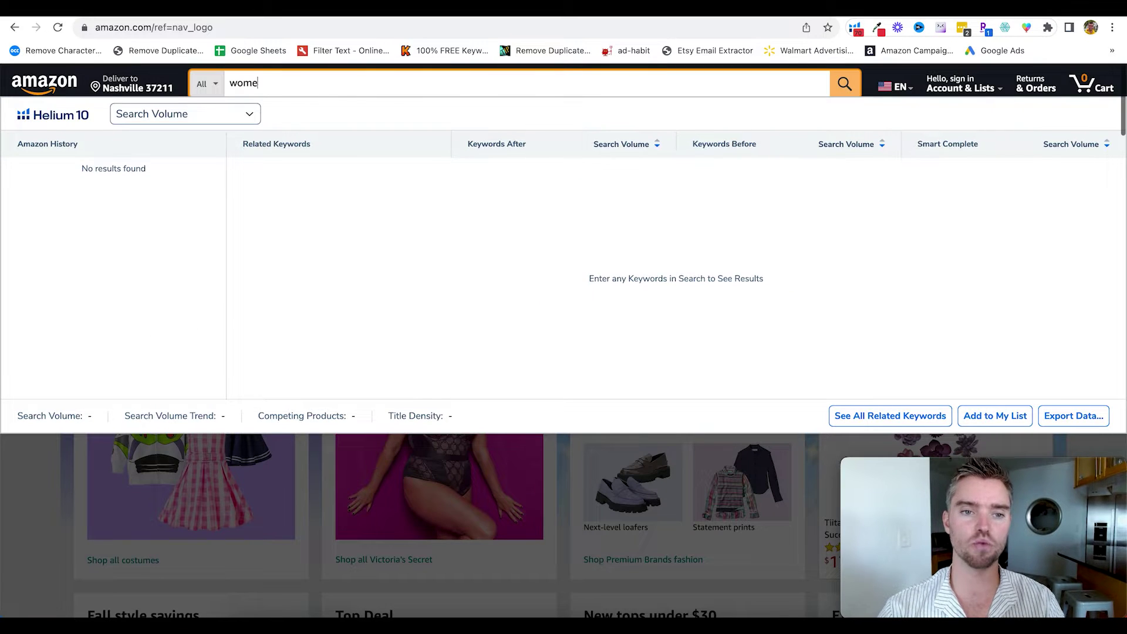
text(ds)
key(Return)
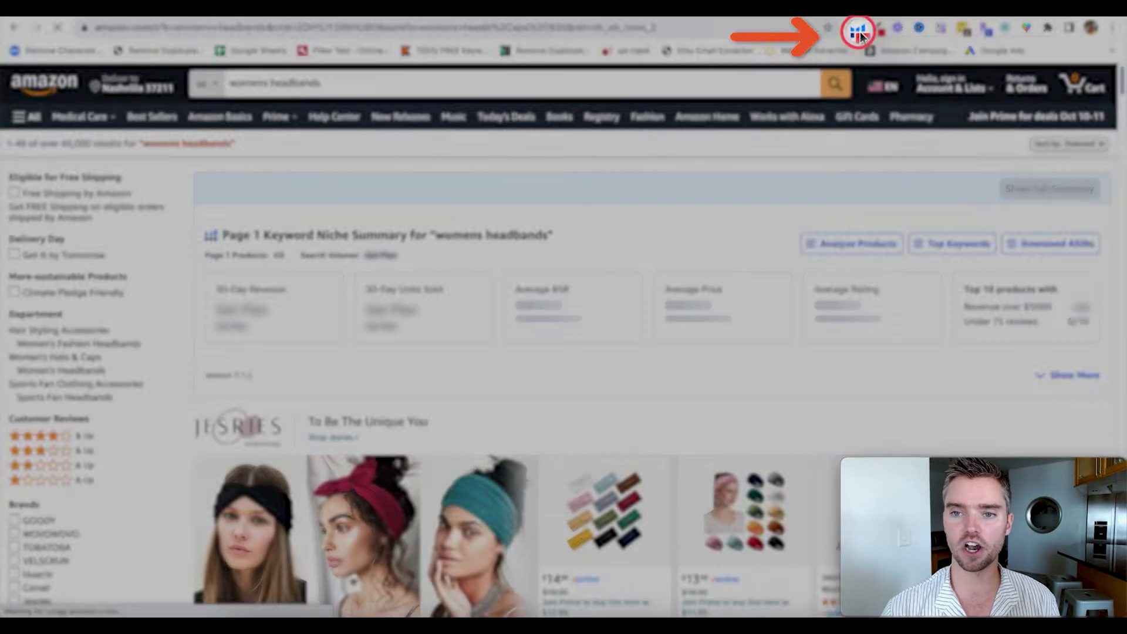
- Run Helium 10's Xray product research on the search results and sort the products by revenue from highest to lowest
click(856, 30)
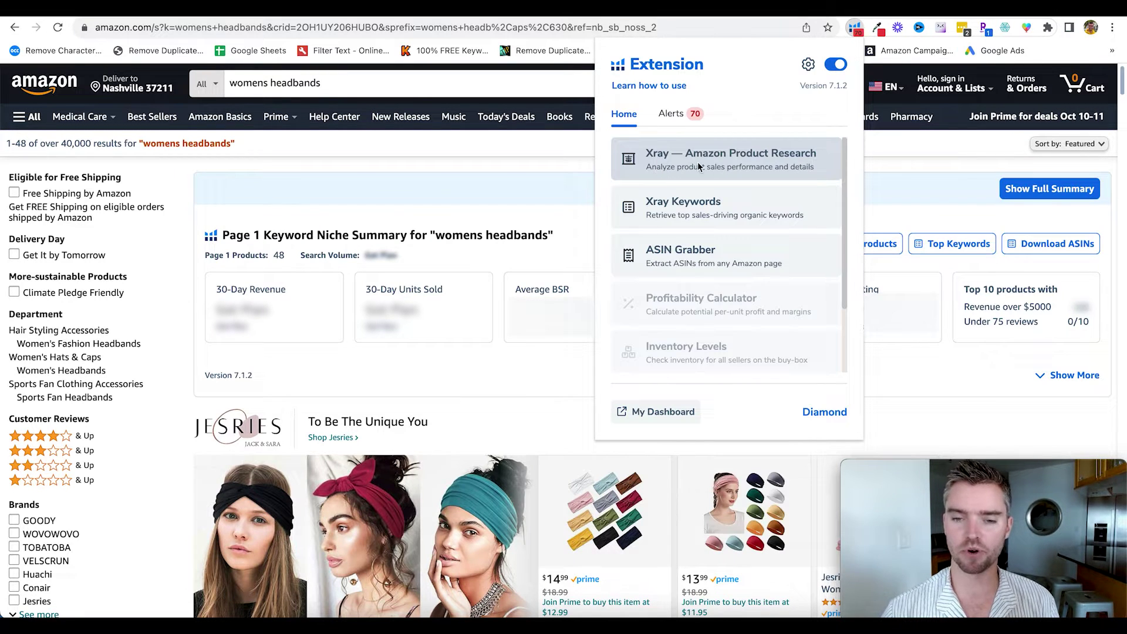
click(697, 160)
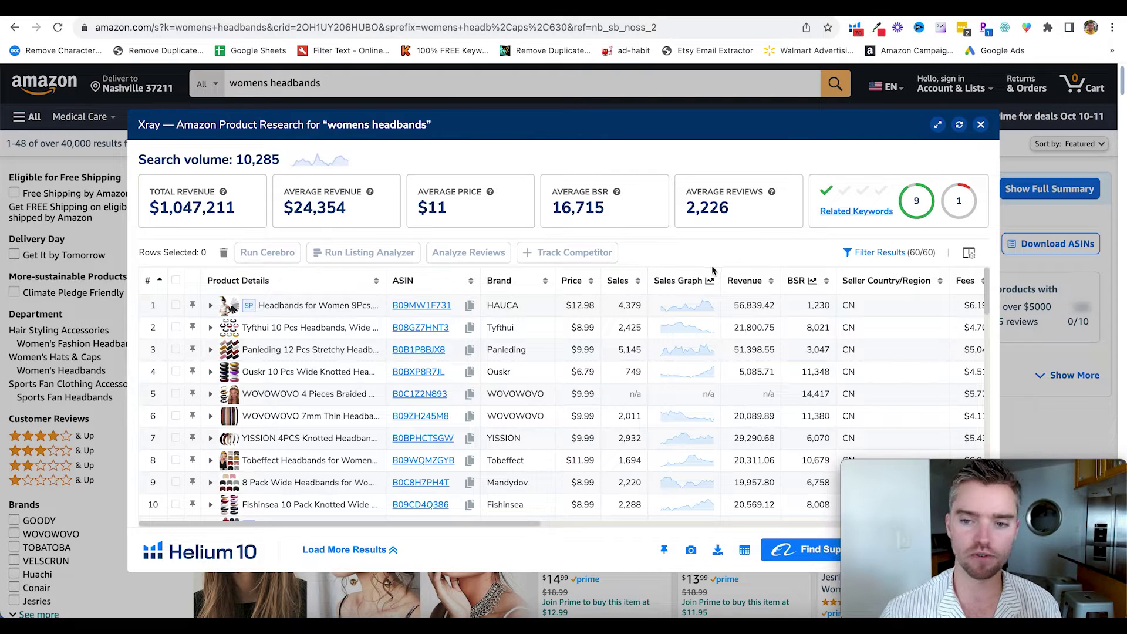
scroll(705, 273, right, 3)
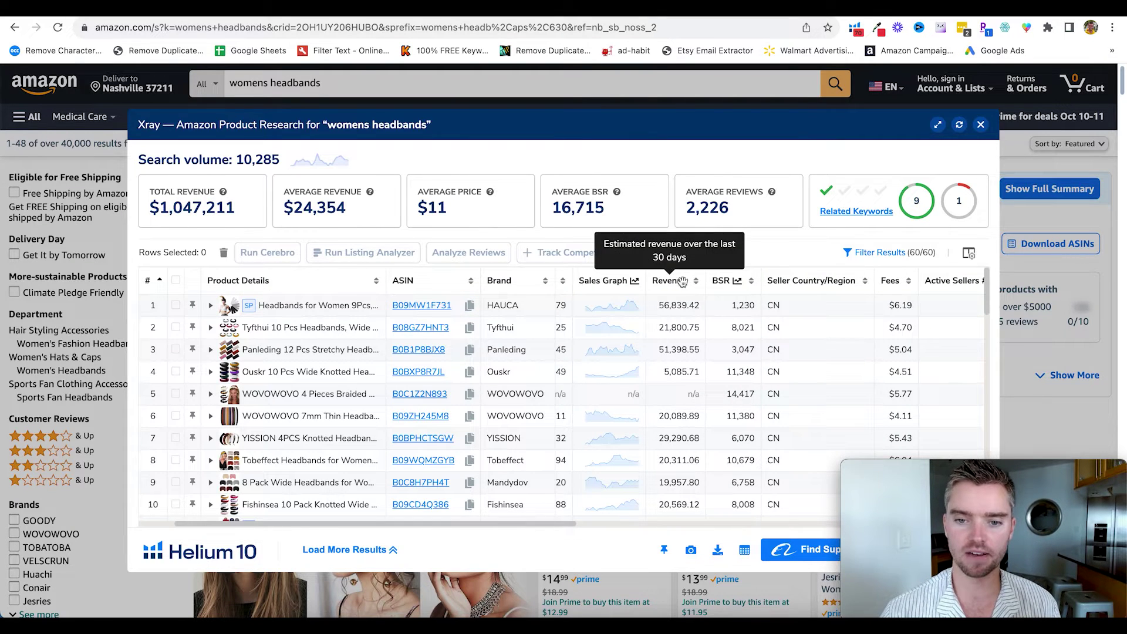
click(682, 282)
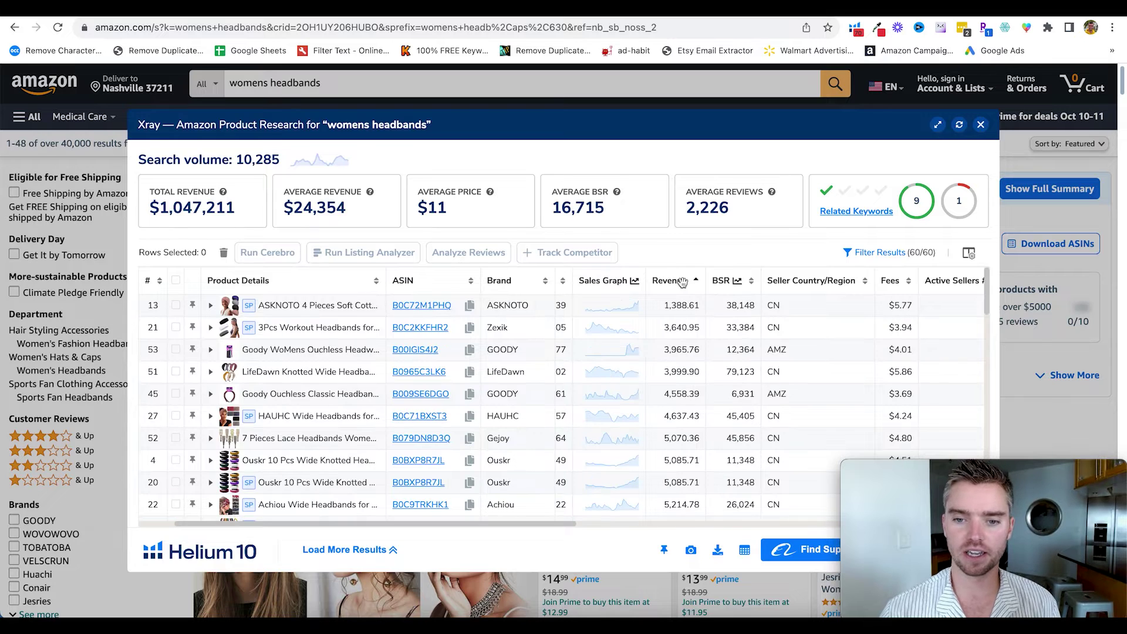
click(682, 283)
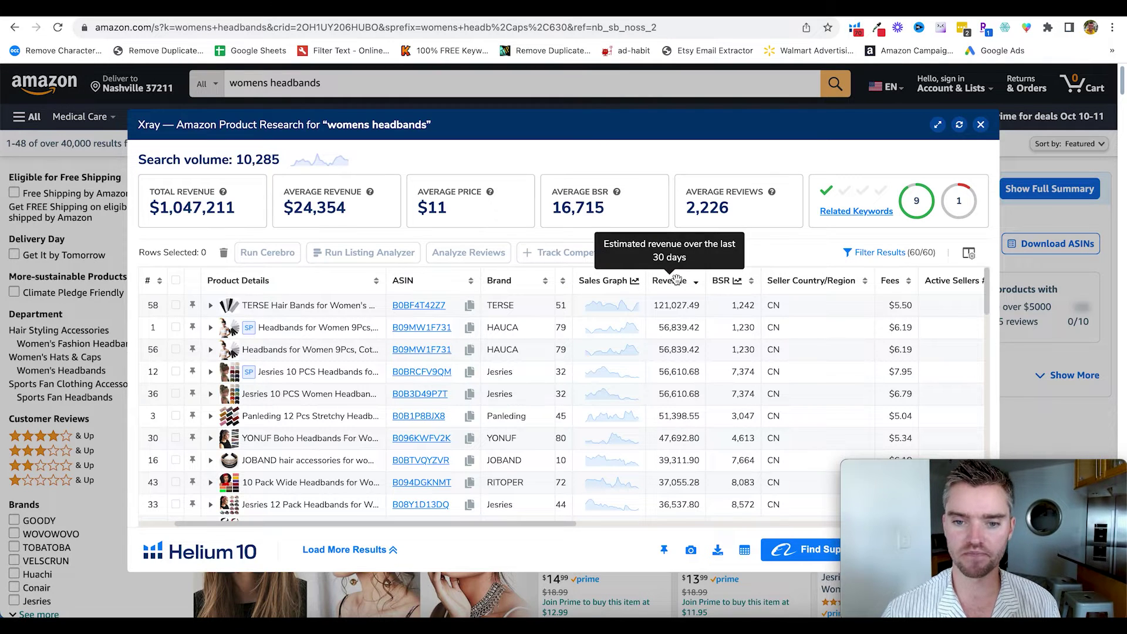
- Filter the Xray results to hide sponsored products
mouse_move(310, 308)
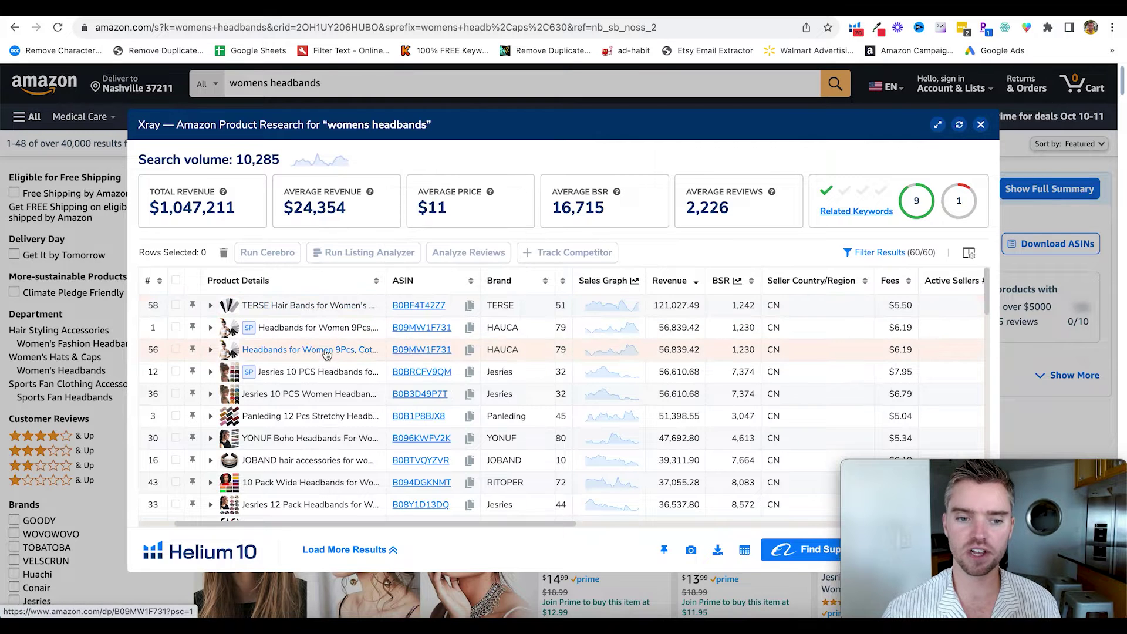
mouse_move(294, 329)
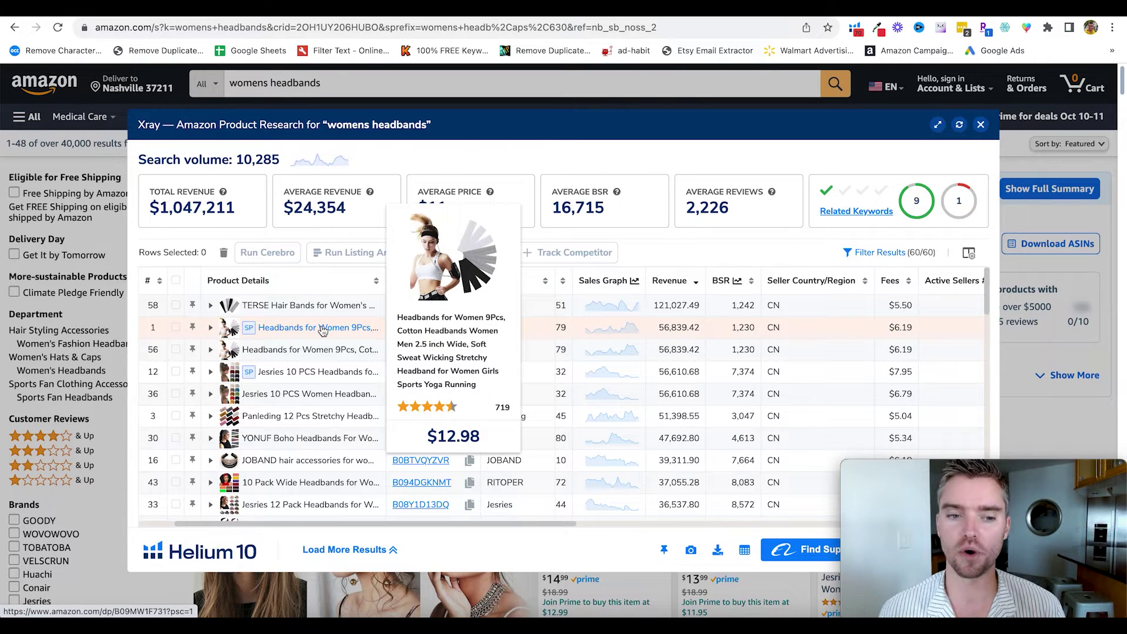
mouse_move(302, 355)
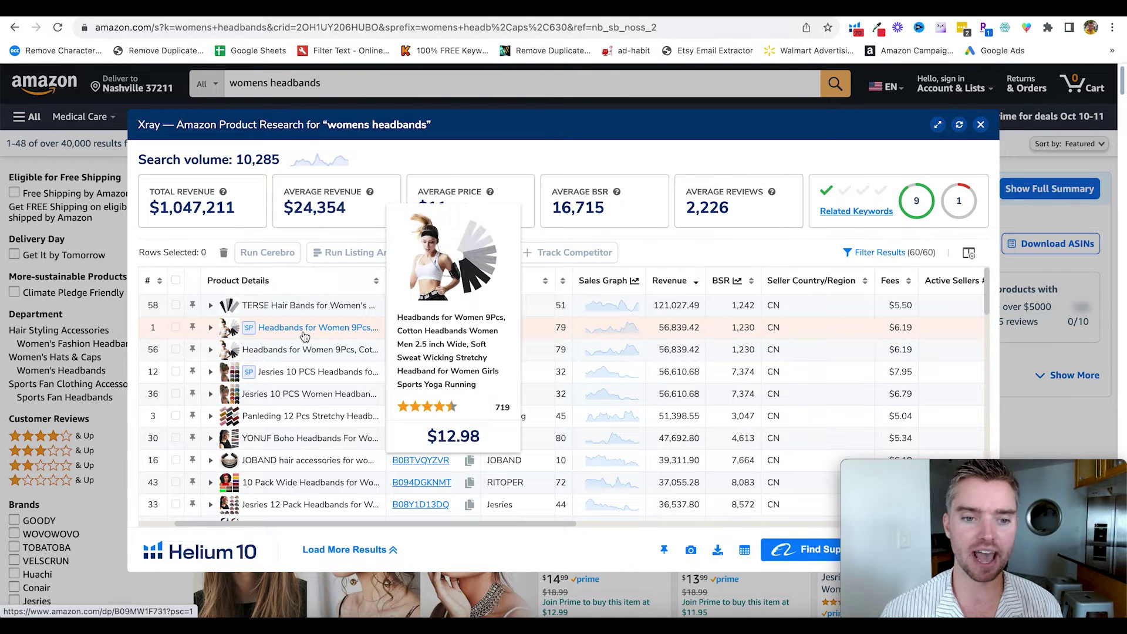
click(877, 253)
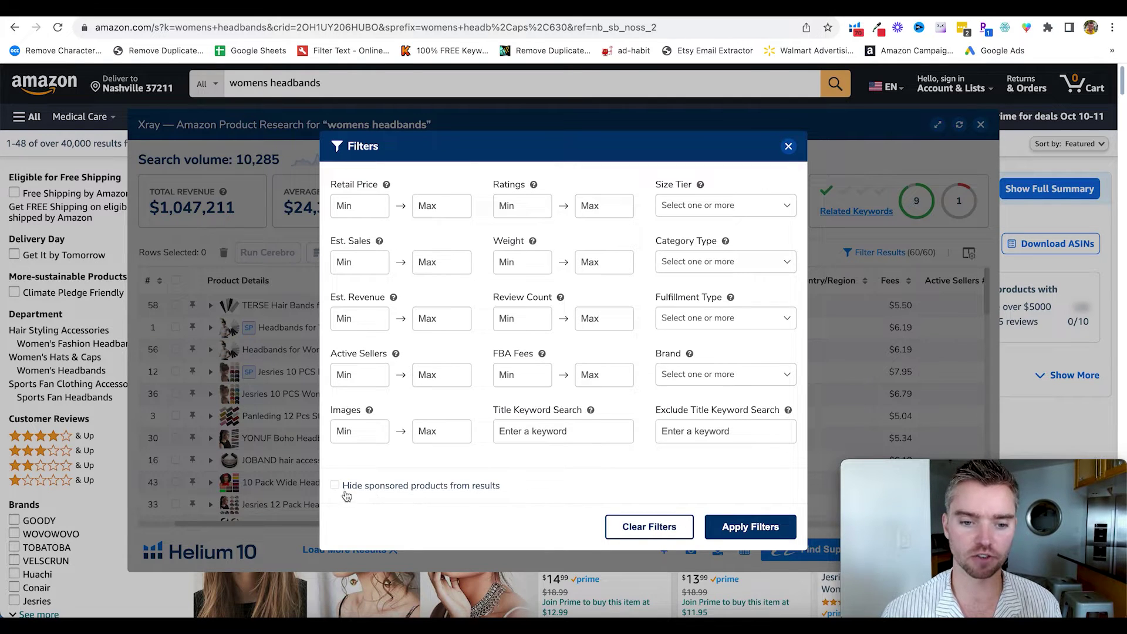
click(750, 527)
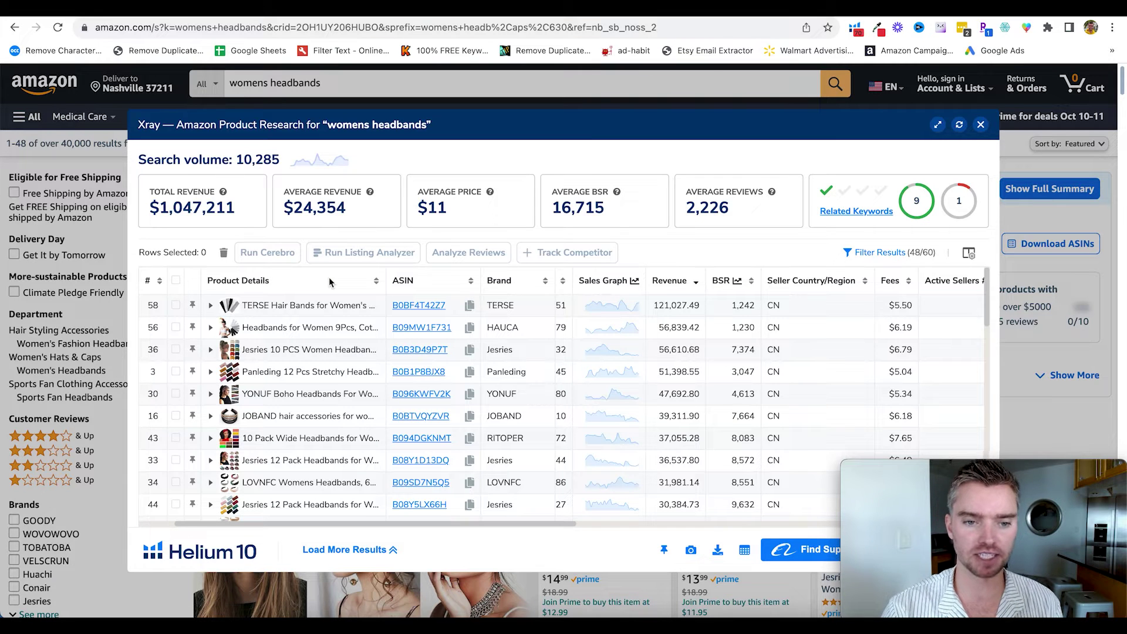
click(175, 305)
click(175, 327)
click(175, 350)
click(176, 371)
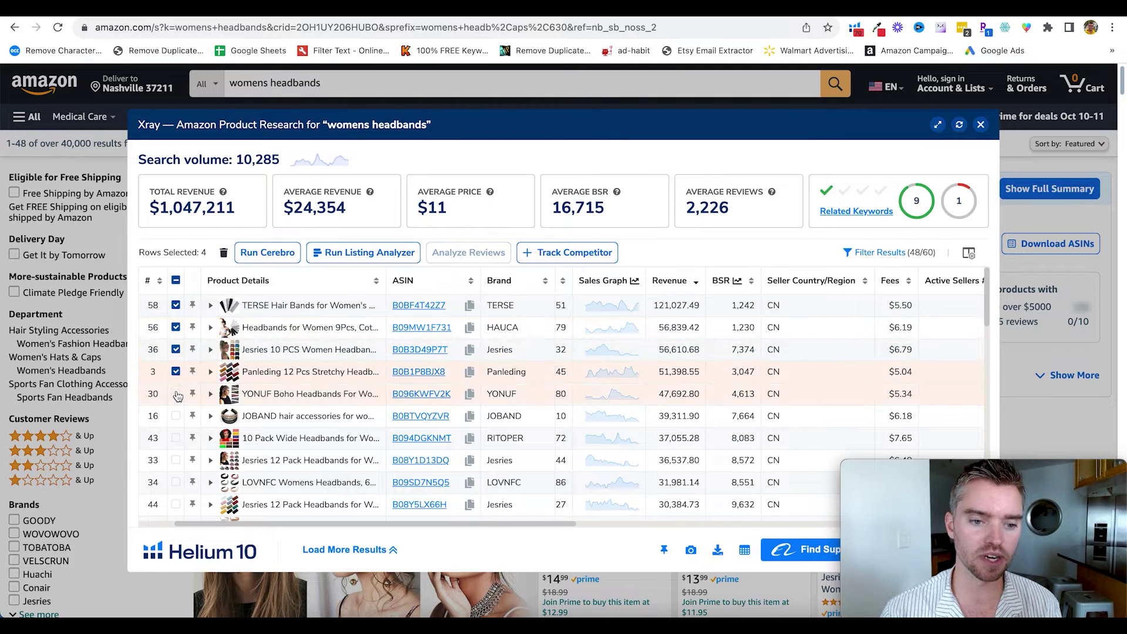
click(175, 371)
click(176, 349)
click(175, 327)
click(176, 305)
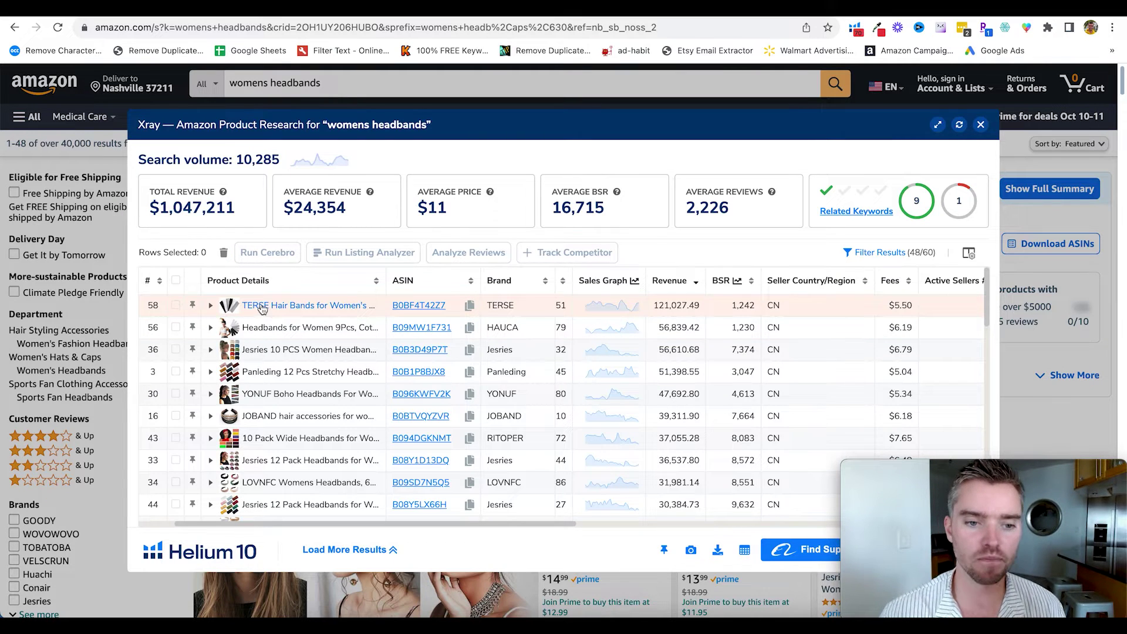
- Select the Jesries 10-piece, Panleding, YONUF, RITOPER and row 33 Jesries 12-pack headbands in the Xray results
mouse_move(230, 307)
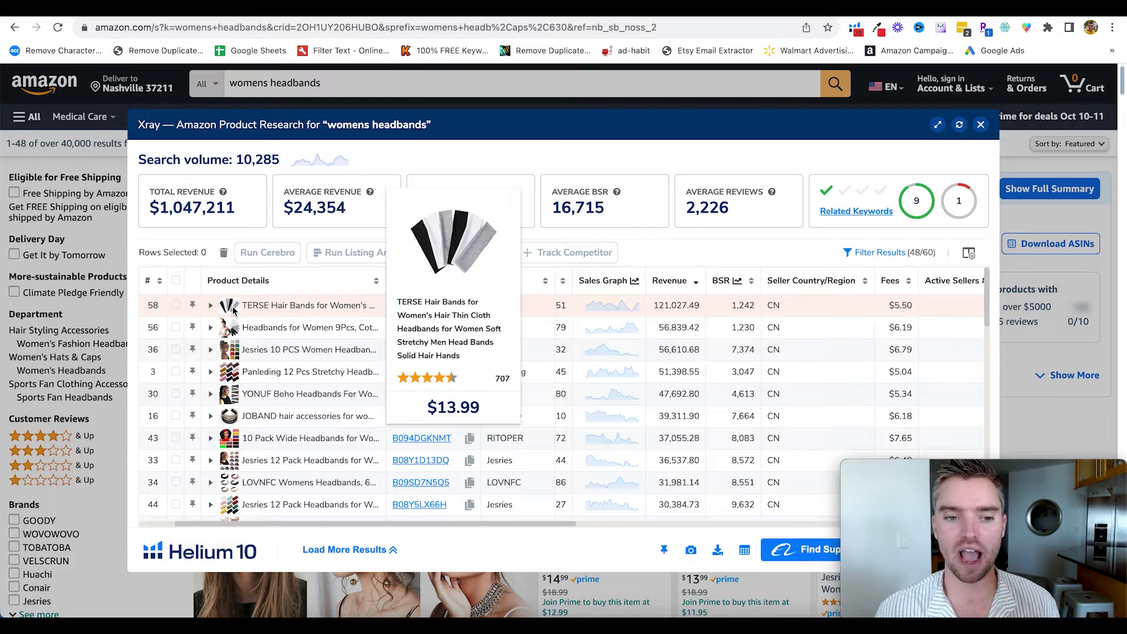
mouse_move(248, 351)
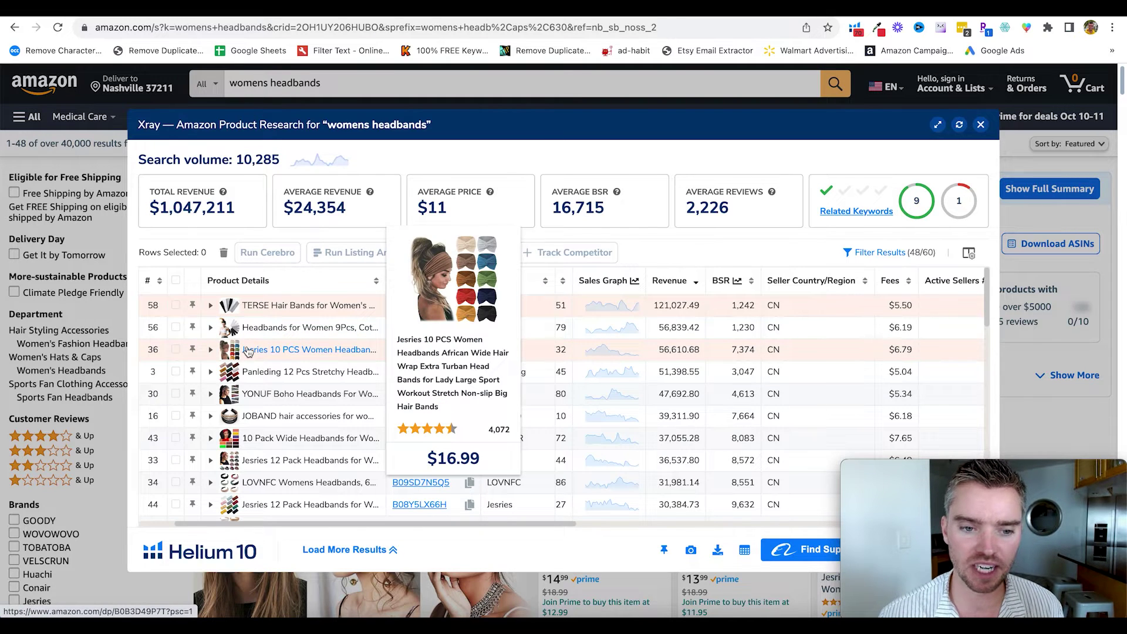
click(176, 350)
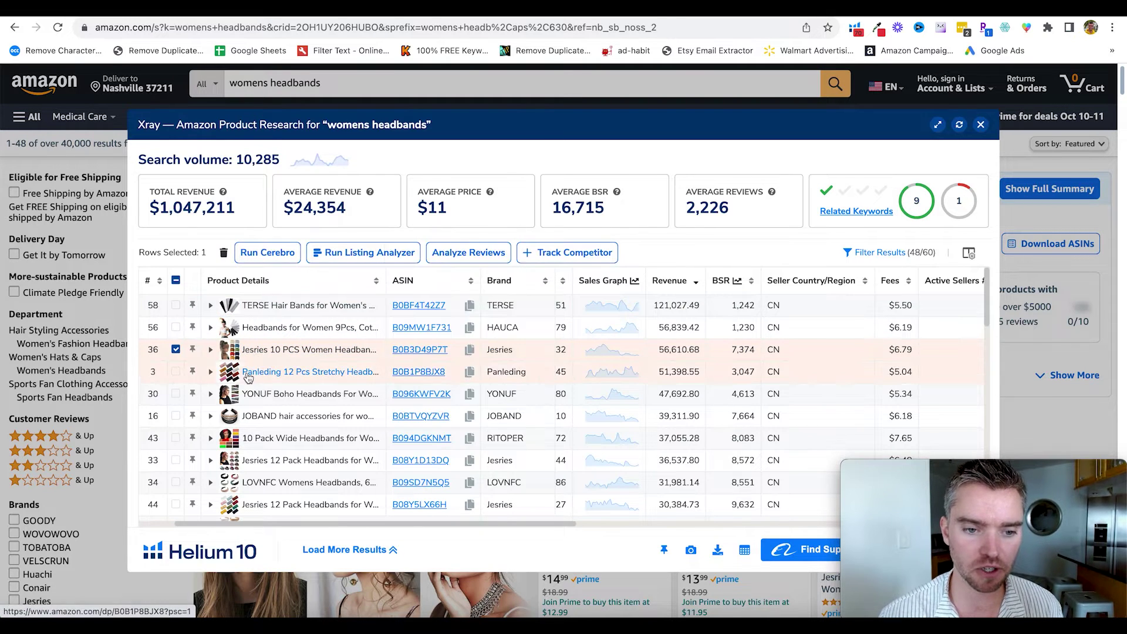
click(175, 372)
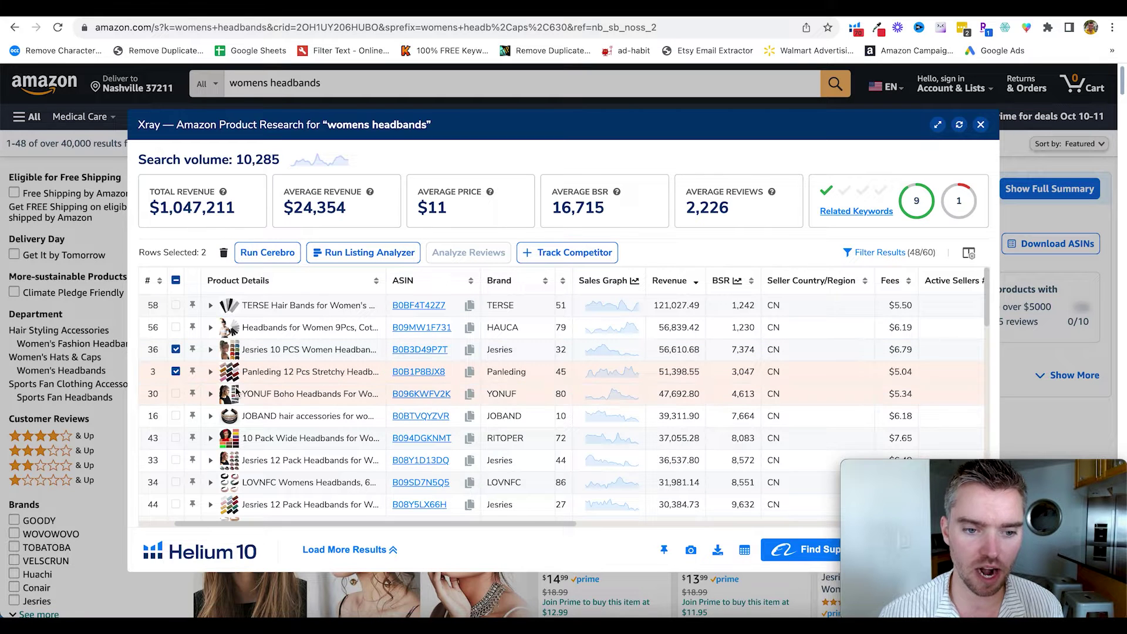
click(176, 393)
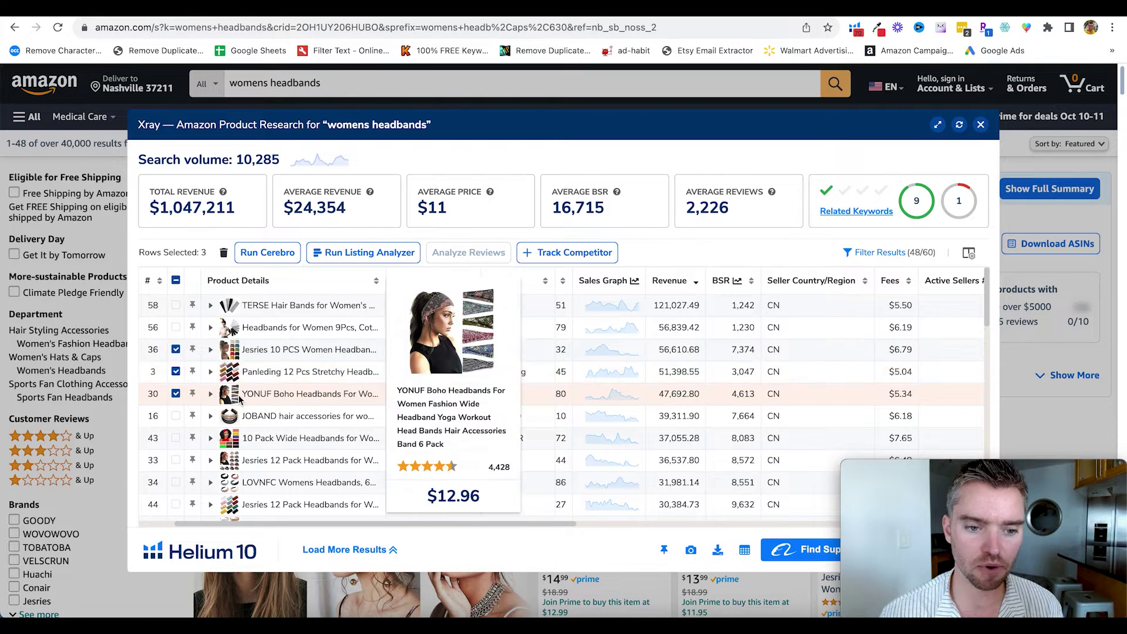
scroll(238, 400, down, 1)
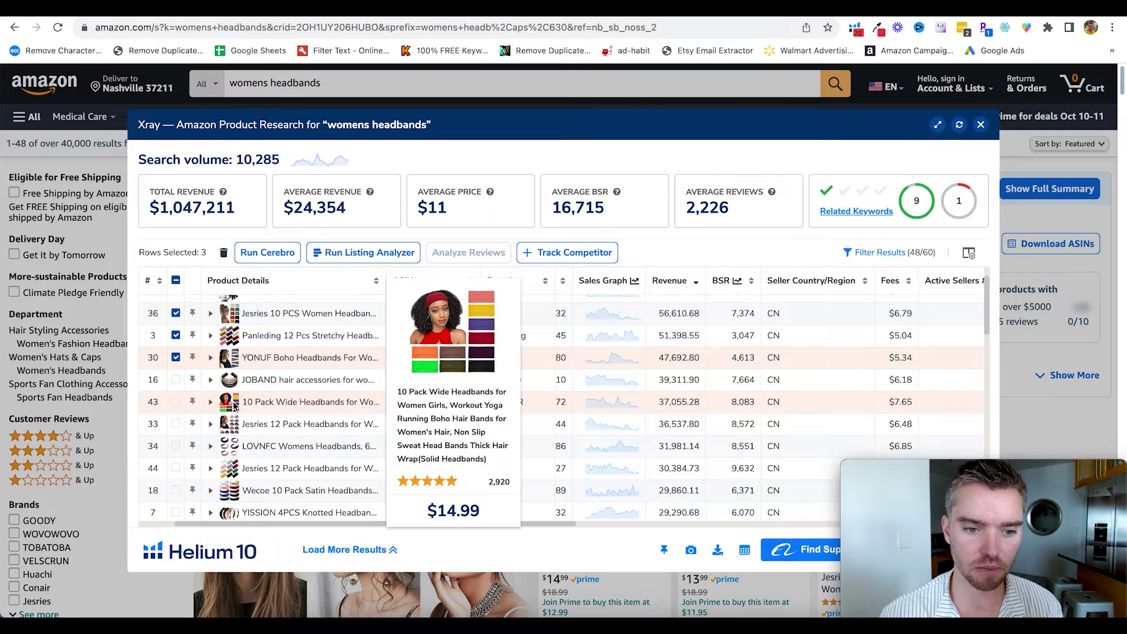
click(176, 402)
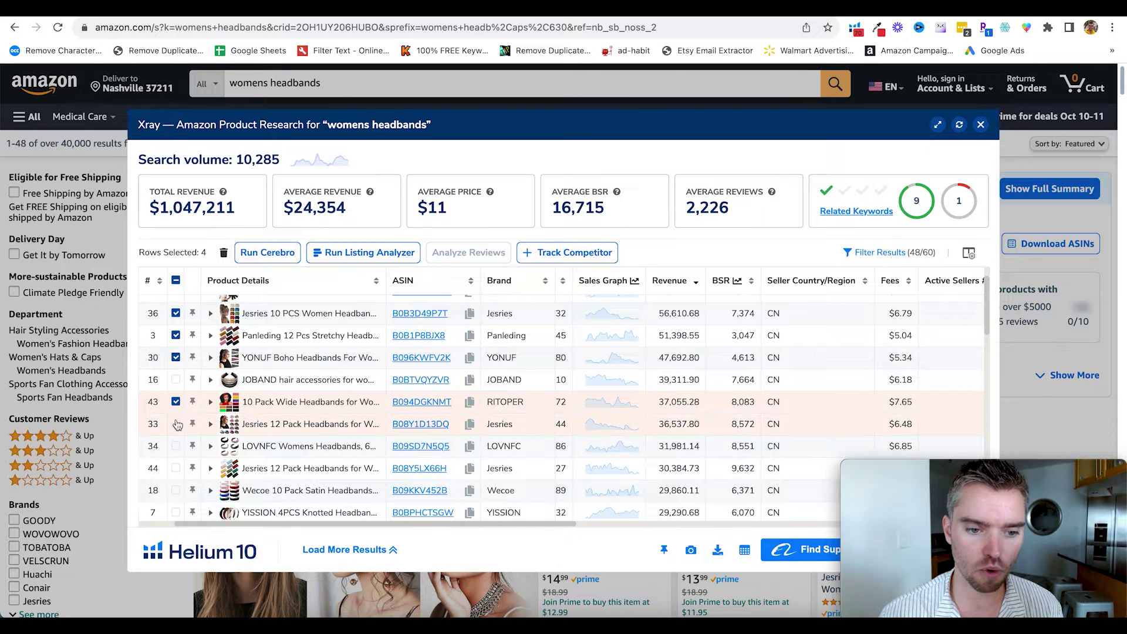
click(177, 424)
- Add the LOVNFC, row 44 Jesries 12-pack, Wecoe, YISSION and XTREND headbands to the selection to complete ten products
scroll(177, 424, down, 1)
click(176, 393)
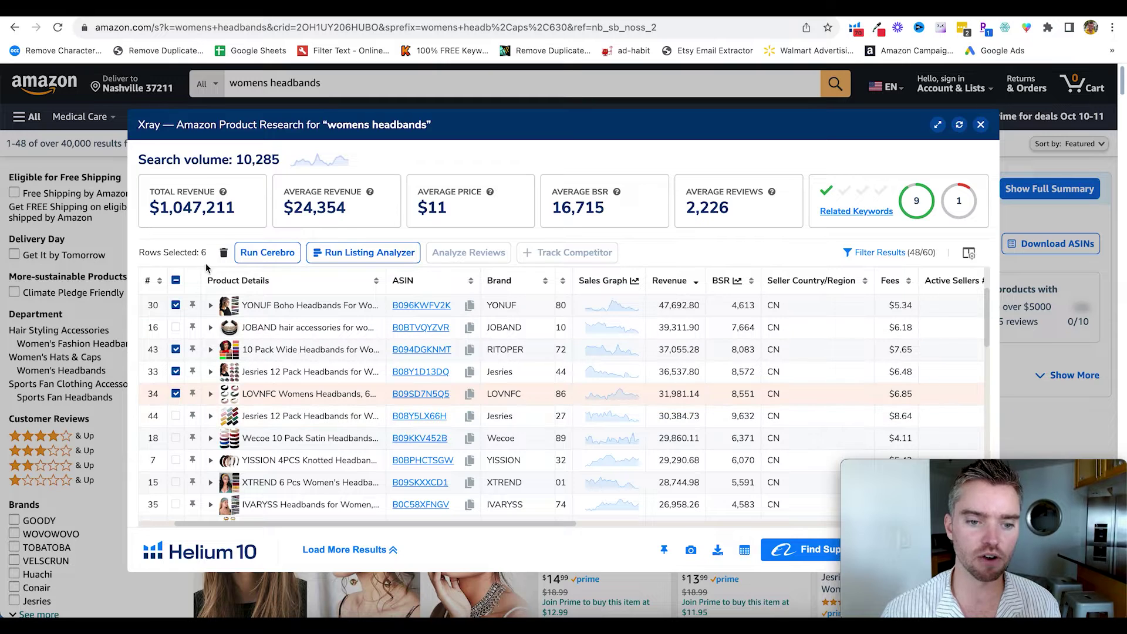
click(175, 420)
scroll(176, 420, down, 1)
click(176, 399)
click(176, 420)
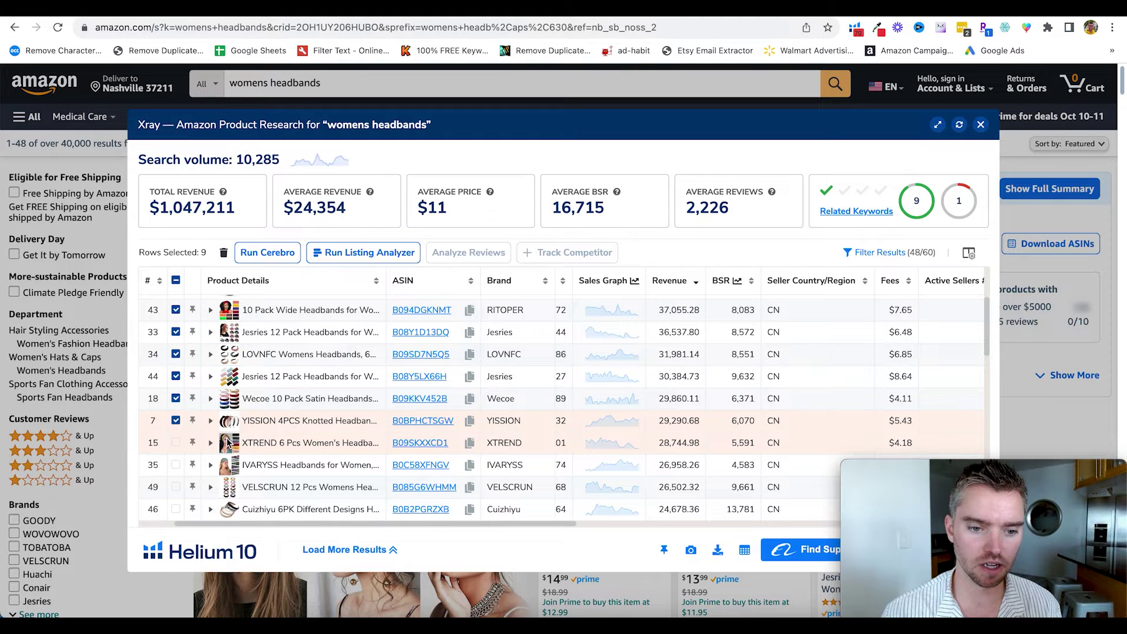
click(176, 443)
mouse_move(222, 354)
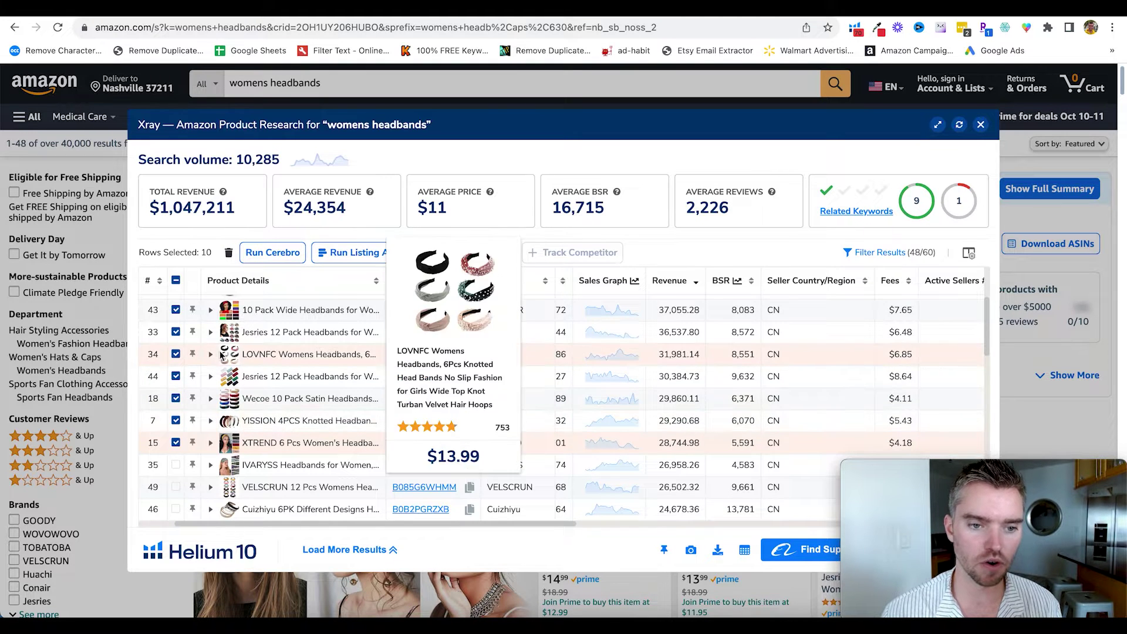
scroll(221, 329, up, 3)
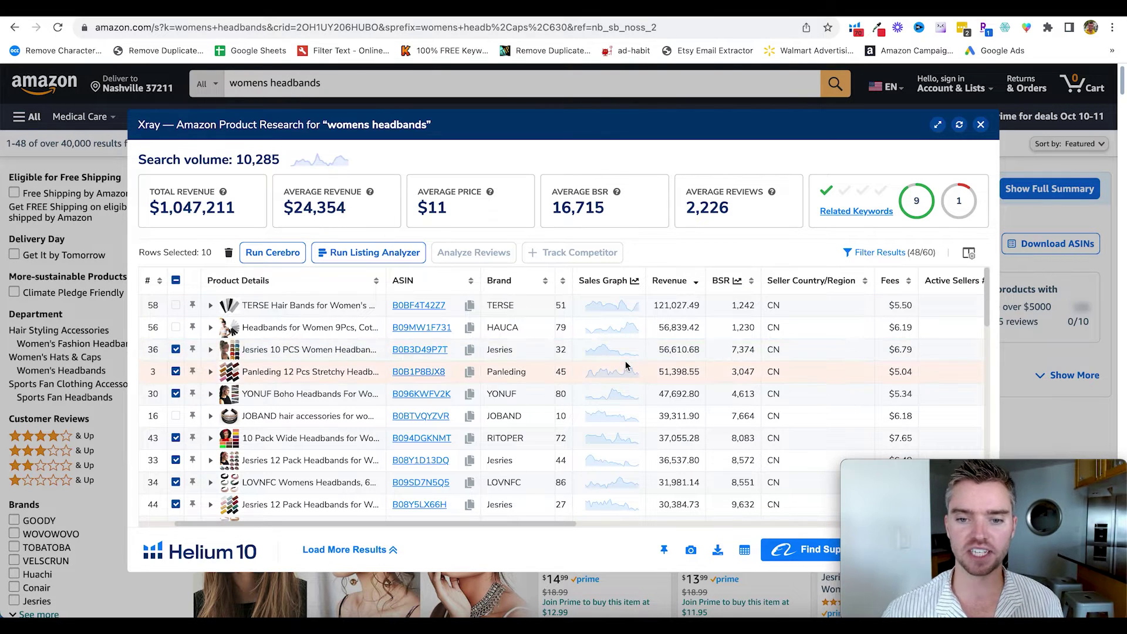
scroll(742, 371, right, 3)
scroll(743, 371, left, 8)
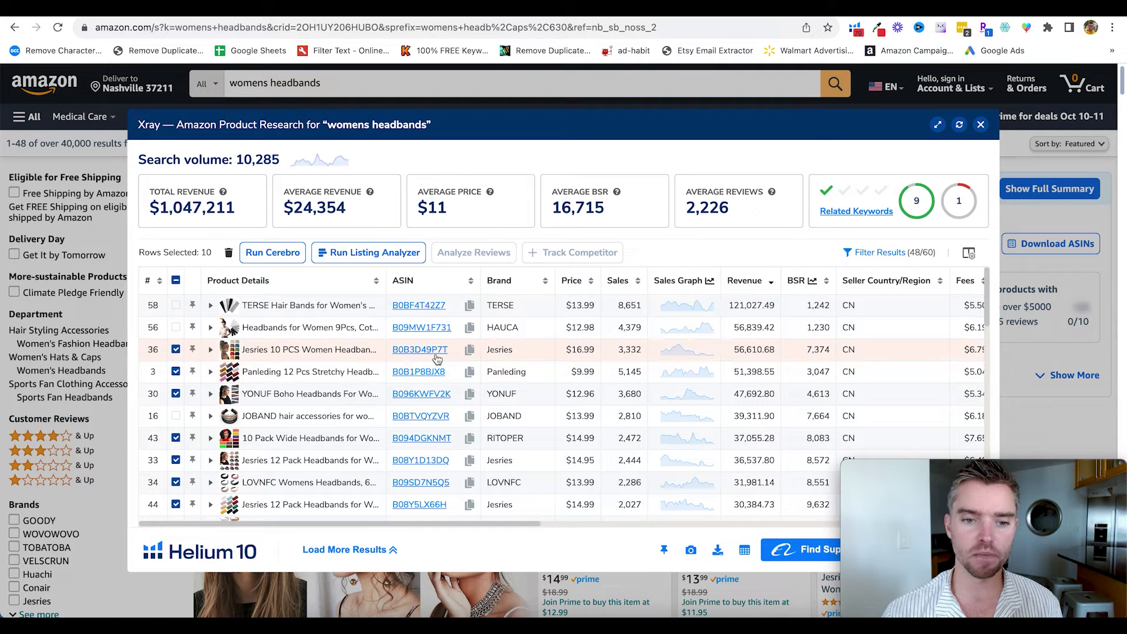
- Run Cerebro on the ten selected headband products to retrieve their keywords
mouse_move(332, 360)
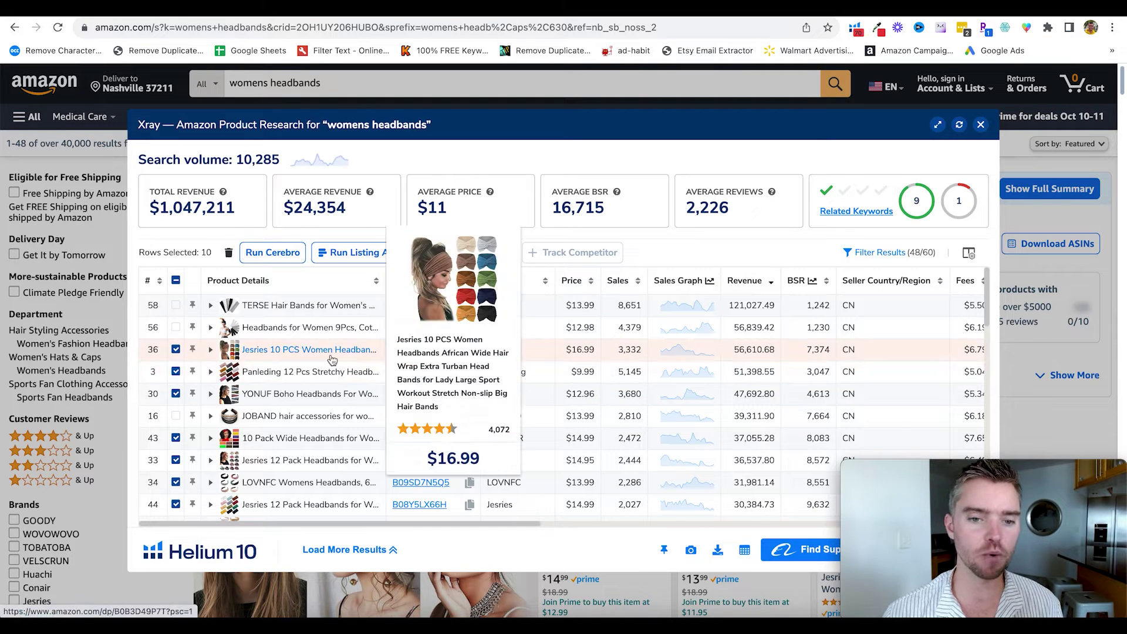
click(273, 254)
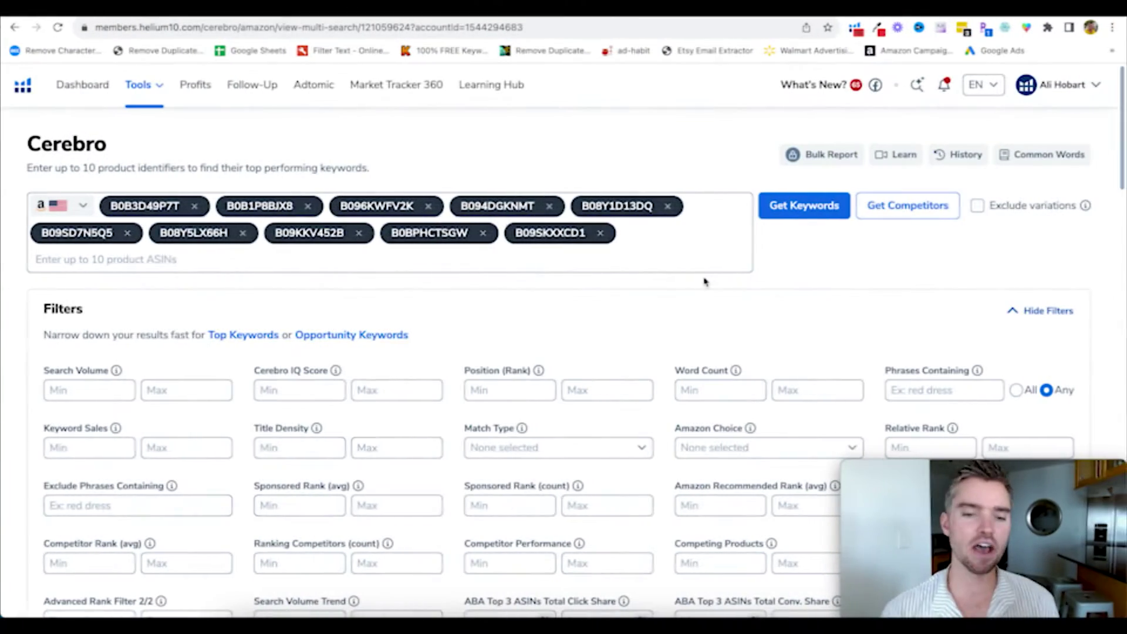
scroll(589, 343, down, 6)
scroll(590, 347, down, 4)
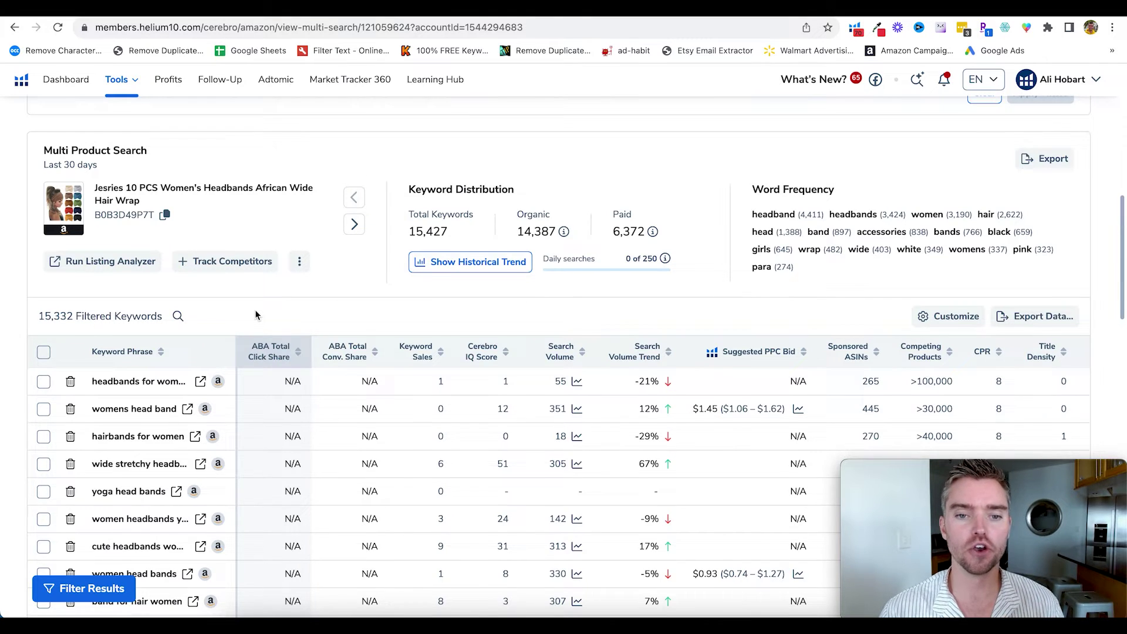
scroll(363, 304, up, 7)
scroll(411, 272, up, 1)
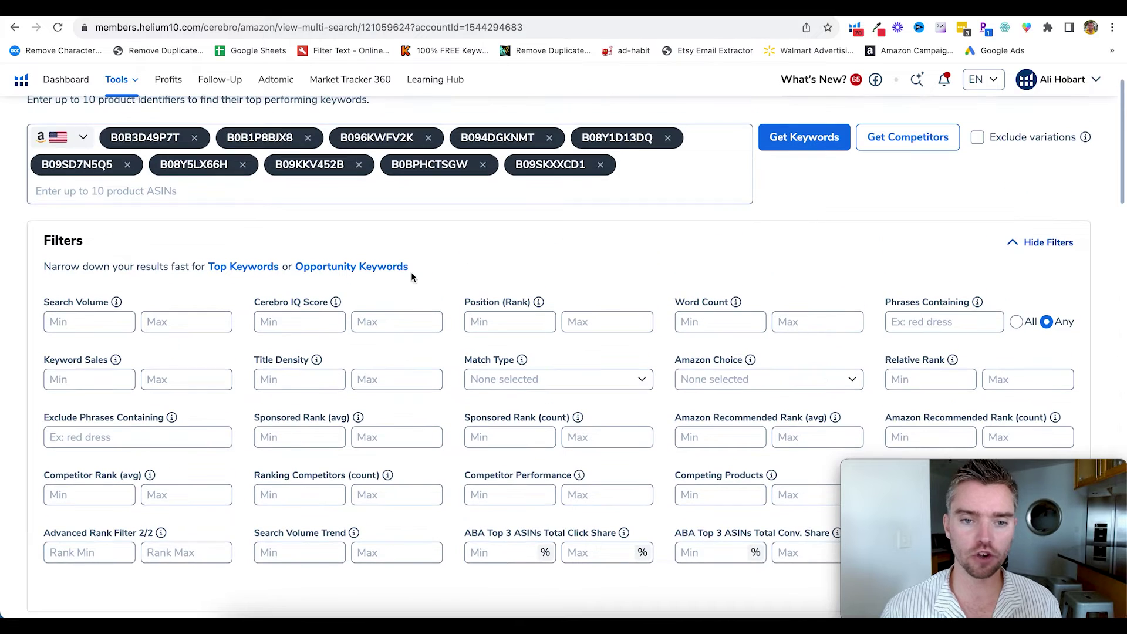
- Set the keyword filter's Position (Rank) range from 1 to 48
click(1034, 244)
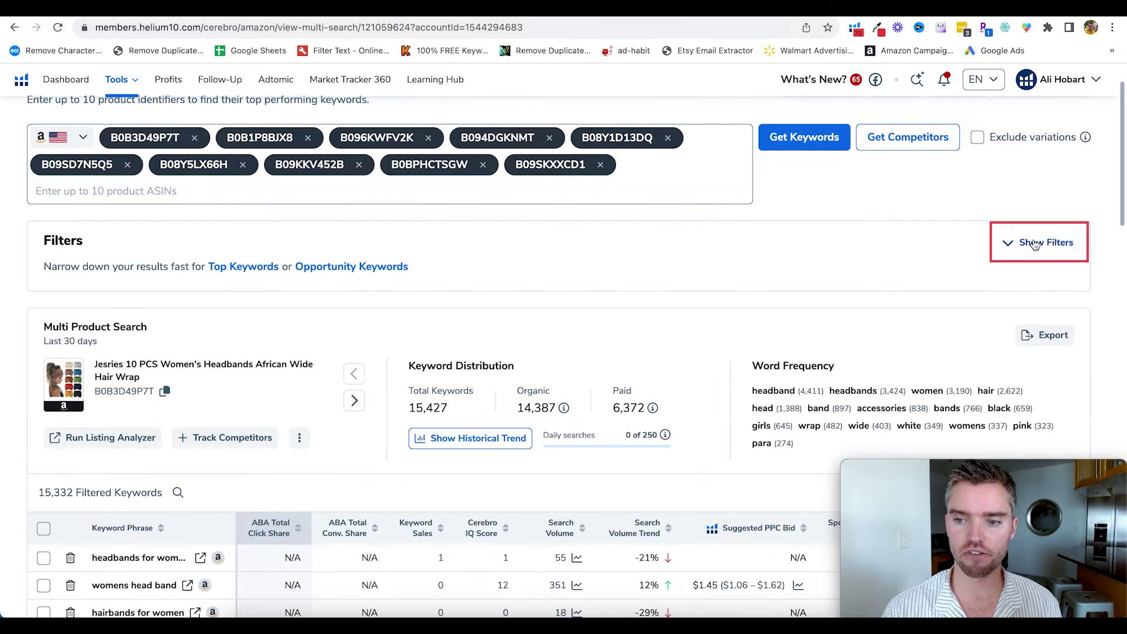
click(1036, 243)
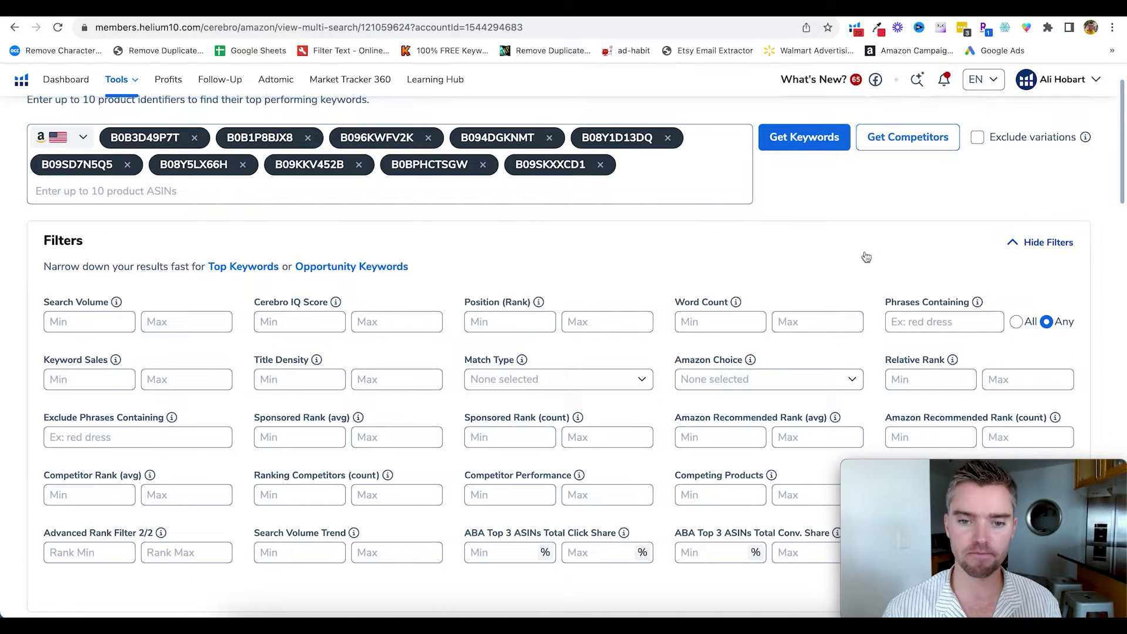
scroll(643, 251, down, 1)
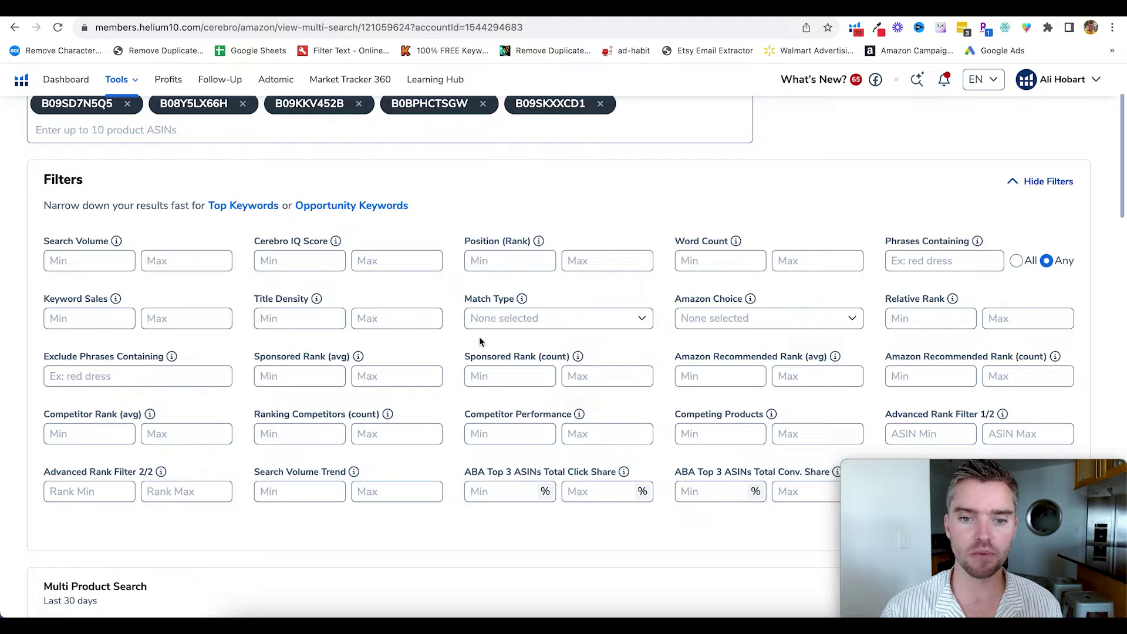
click(518, 260)
text(1)
key(Tab)
text(48)
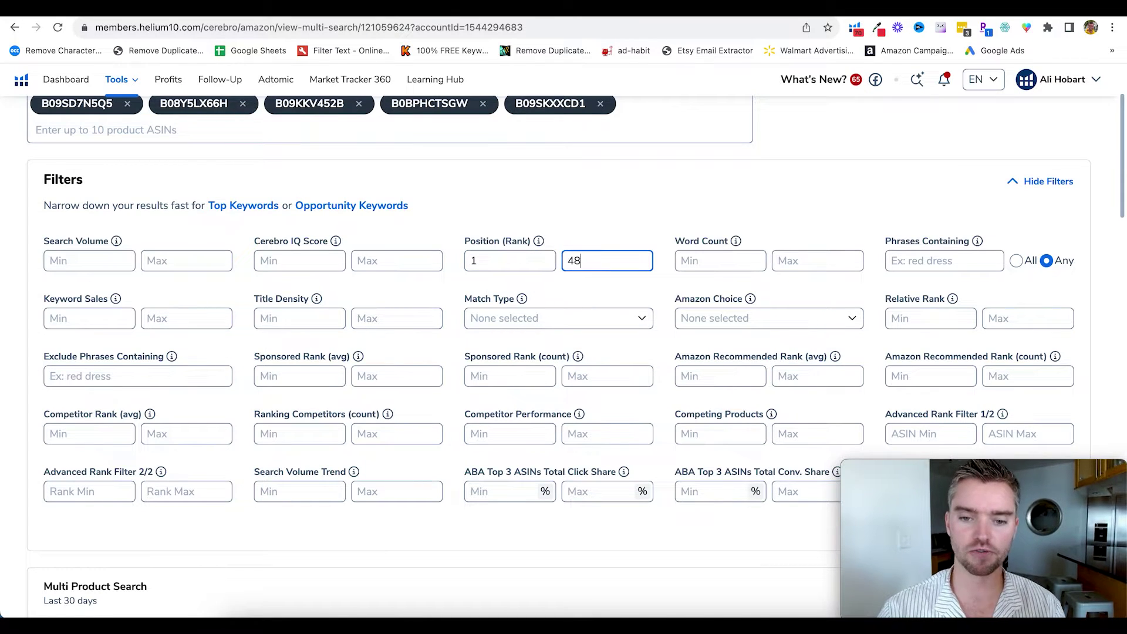
click(621, 237)
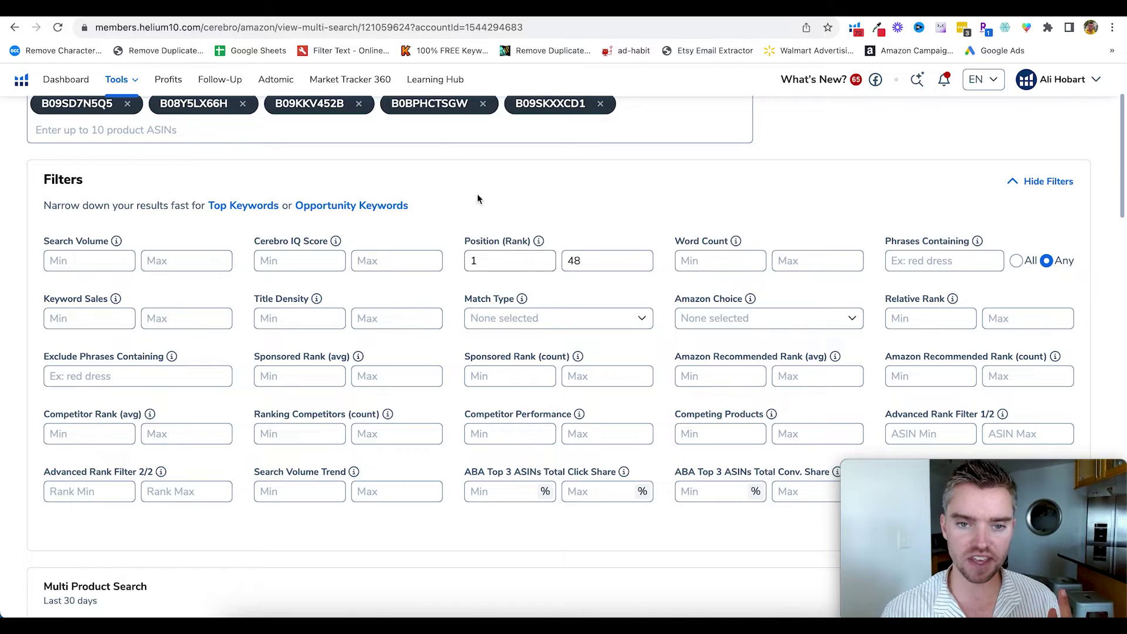
- Set the minimum Word Count filter to 2 and limit the Match Type to Organic
scroll(477, 198, up, 3)
scroll(514, 188, down, 4)
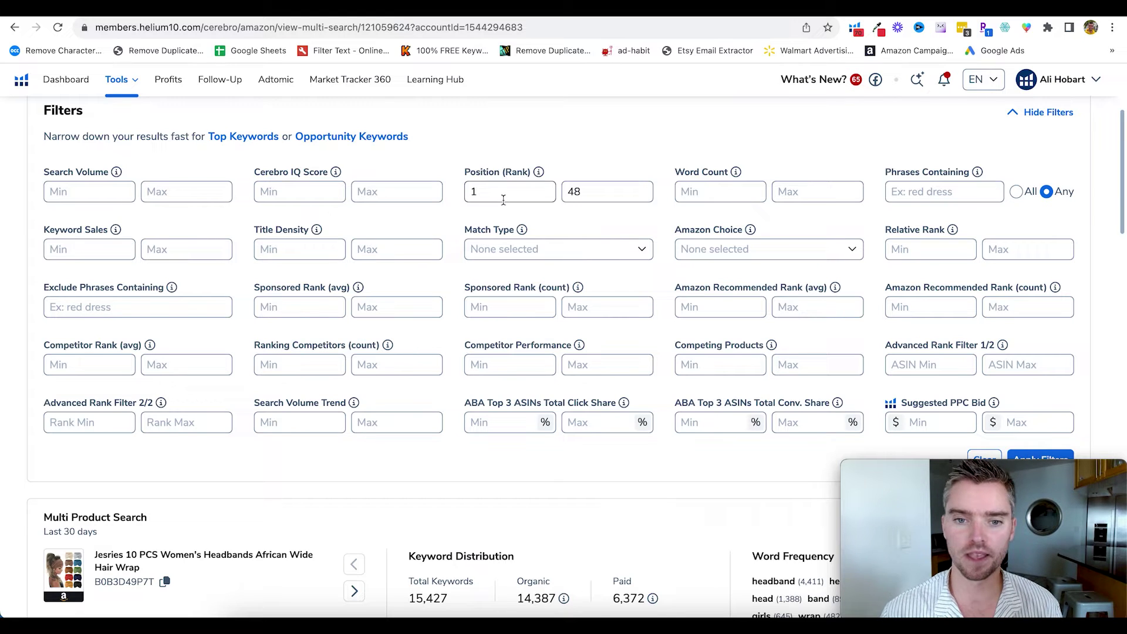
click(684, 192)
text(2)
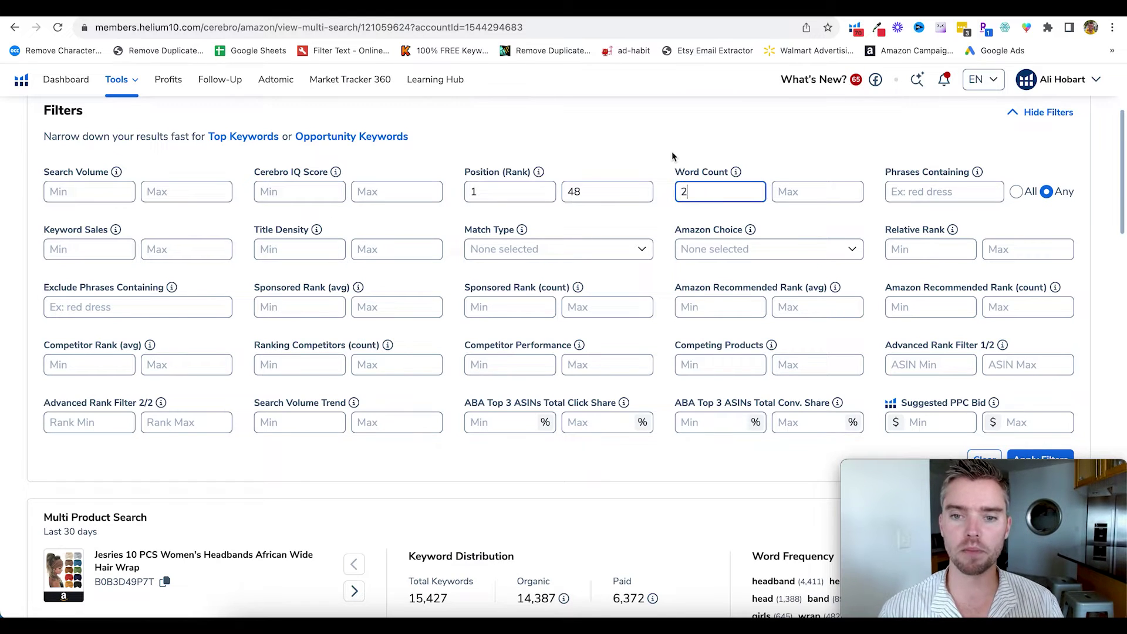
click(668, 152)
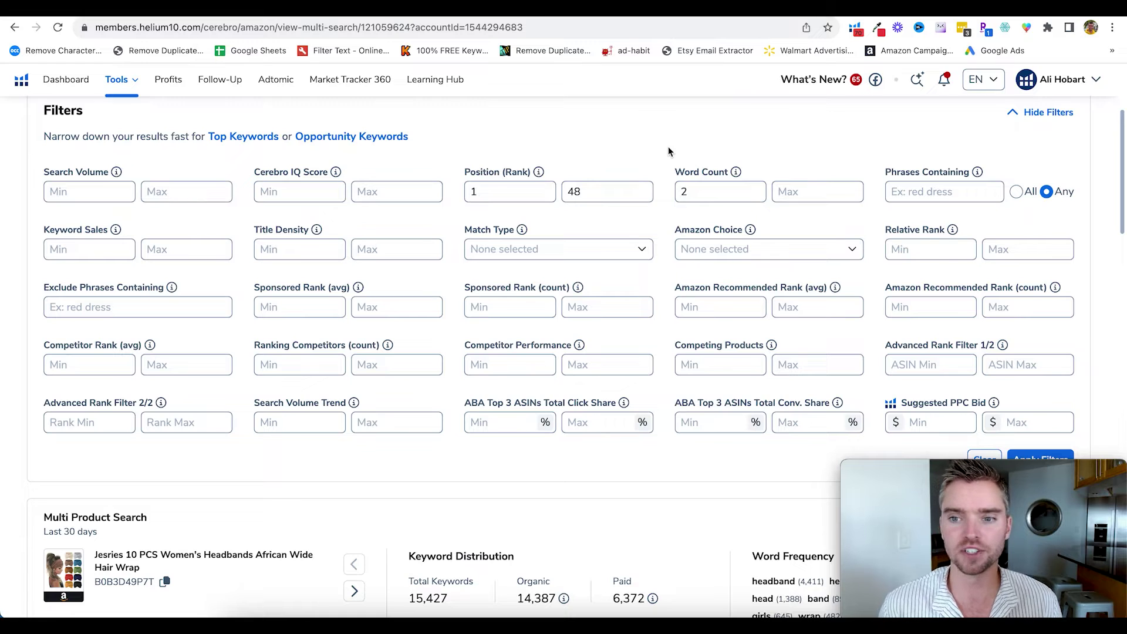
click(639, 249)
click(477, 285)
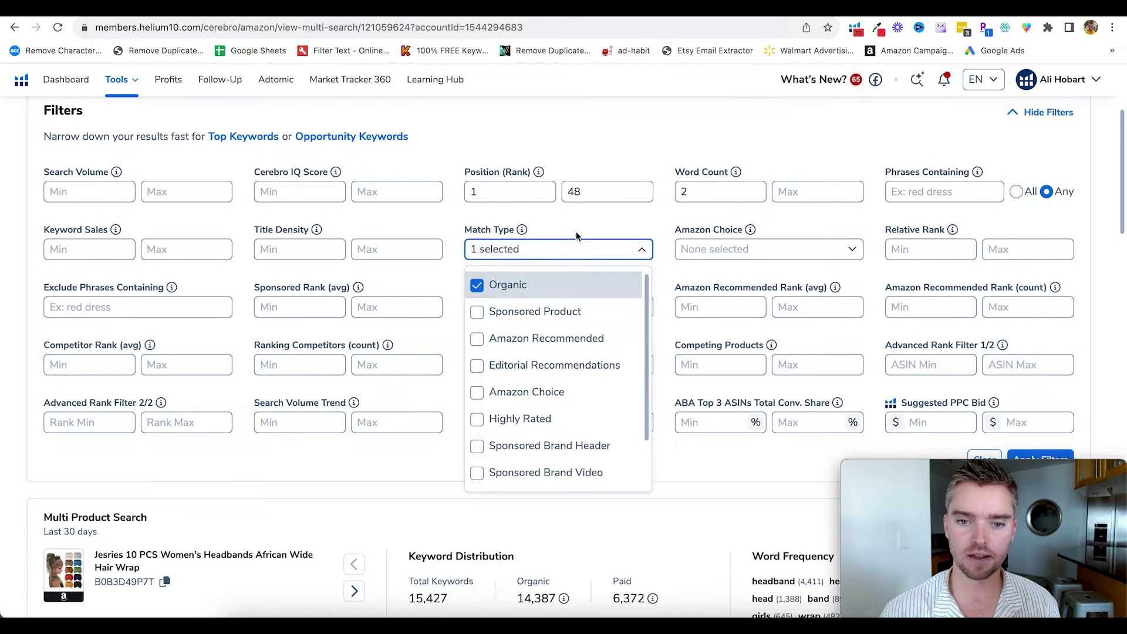
click(581, 227)
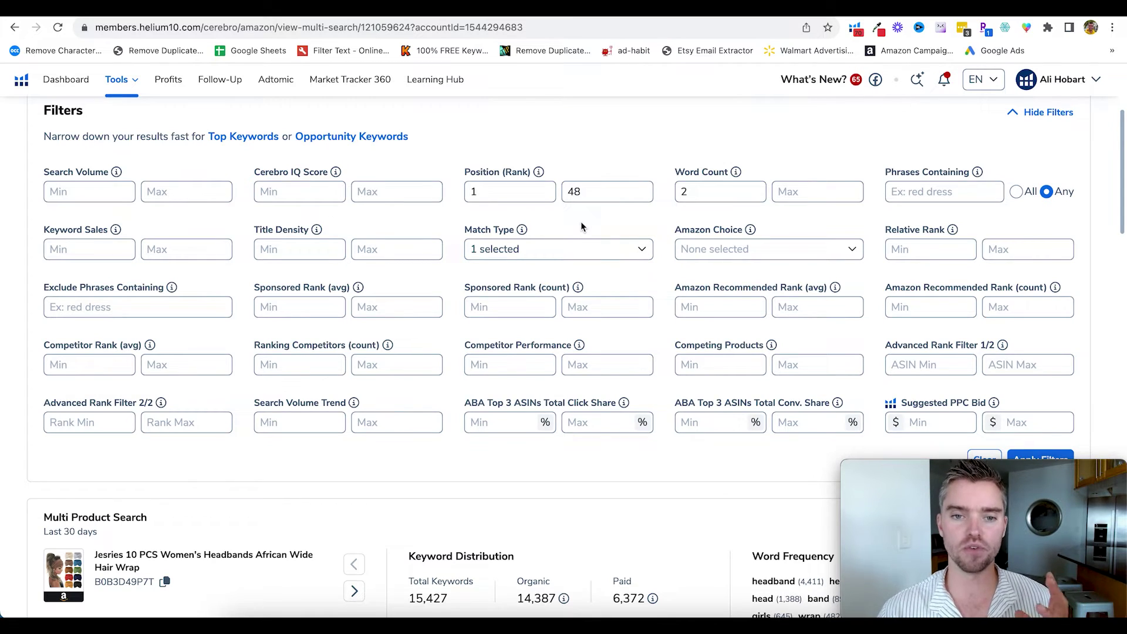
- Set the minimum Competitor Rank (avg) to 6 and apply the filters to the keyword list
scroll(580, 221, up, 3)
scroll(418, 213, down, 10)
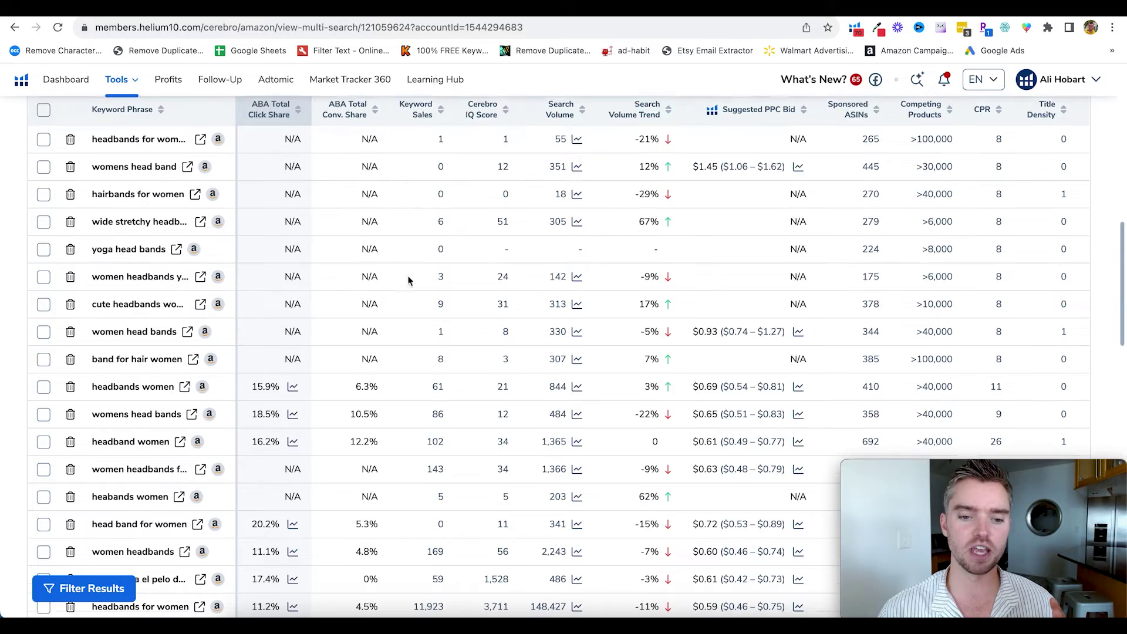
scroll(419, 256, up, 1)
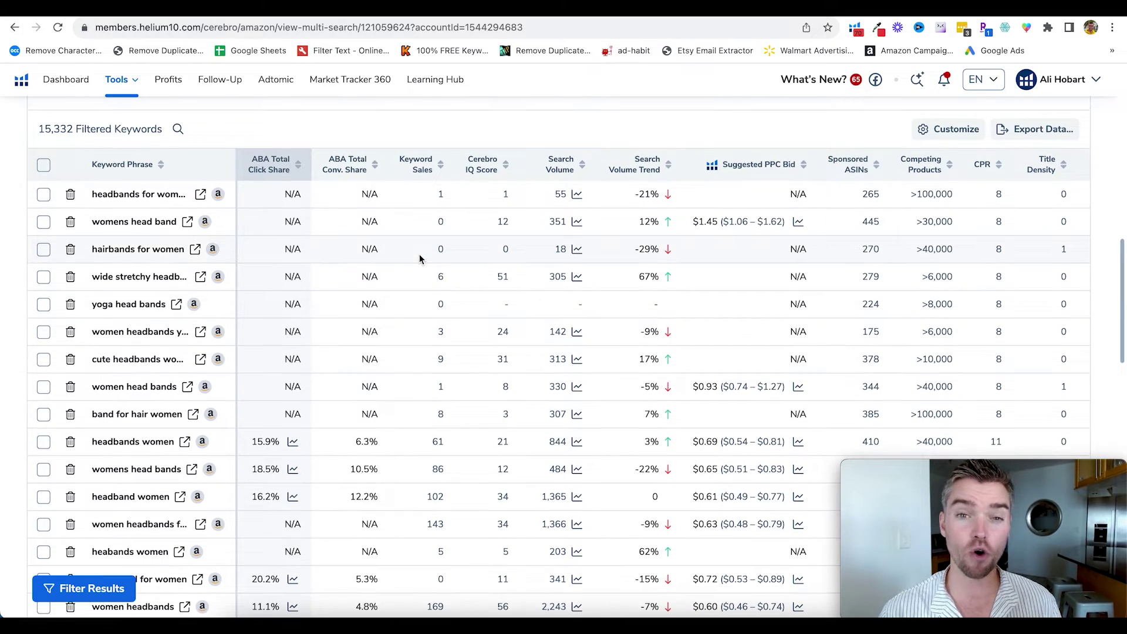
scroll(420, 258, up, 10)
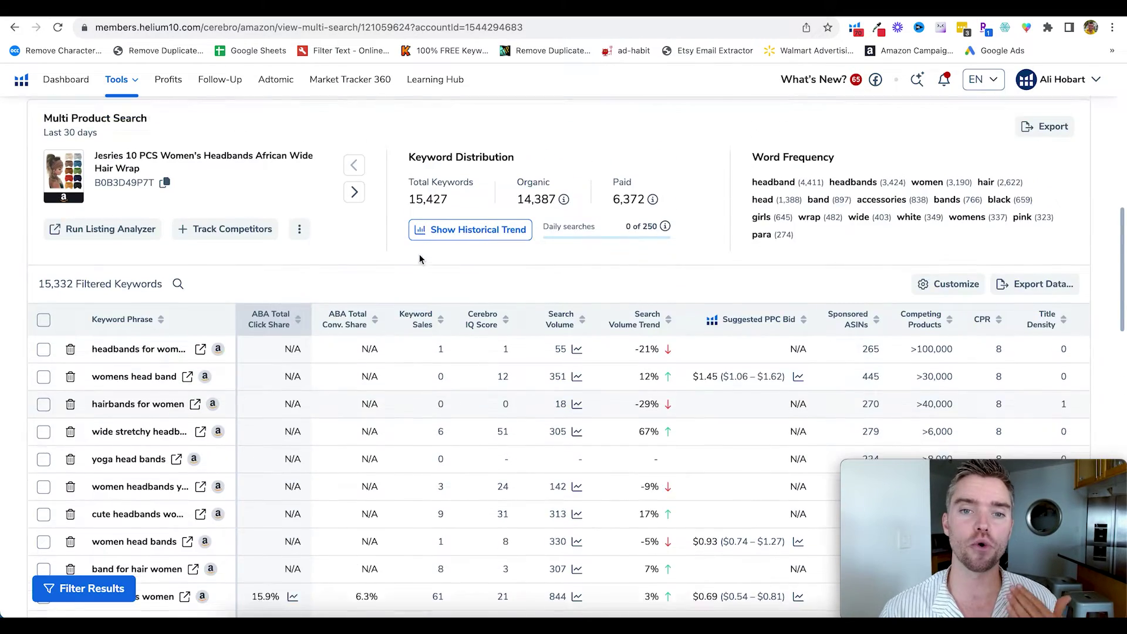
scroll(579, 213, up, 1)
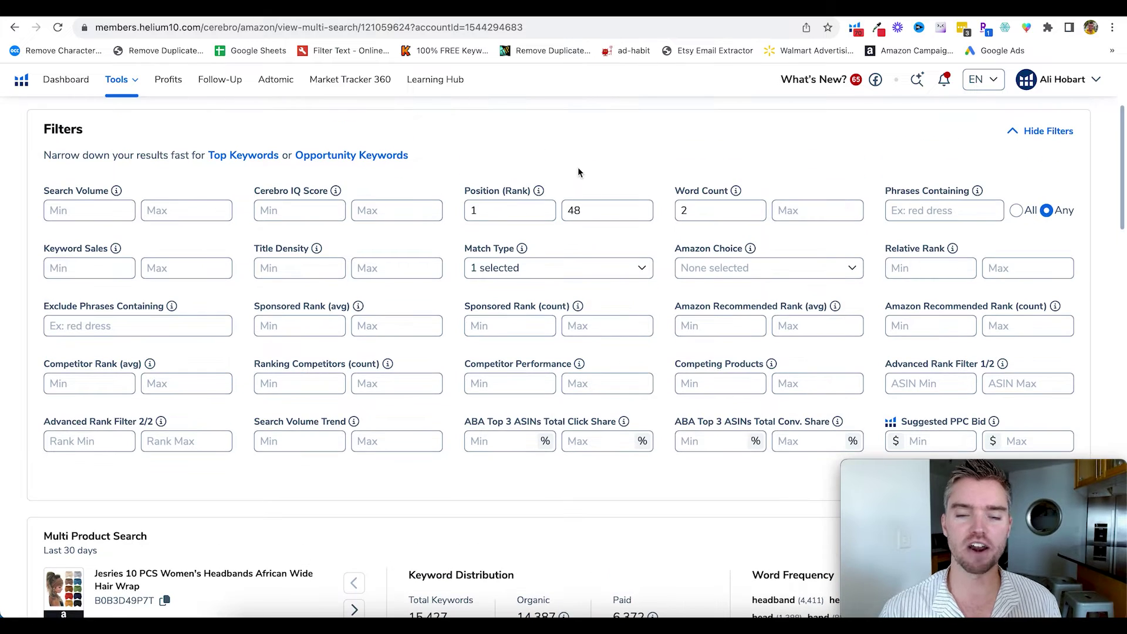
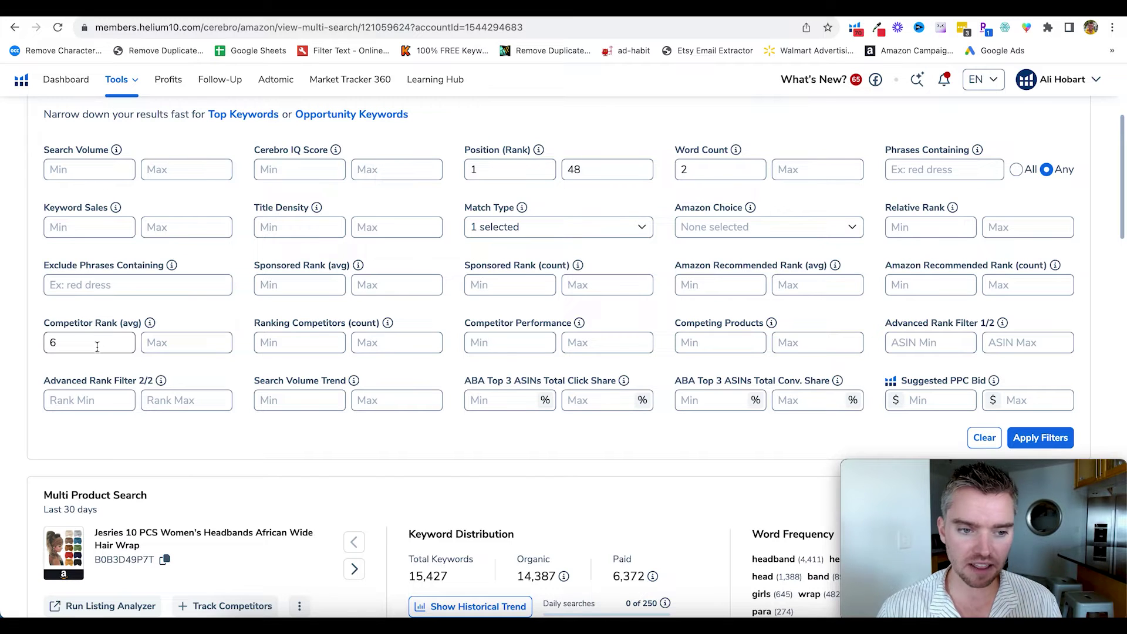
scroll(219, 379, down, 6)
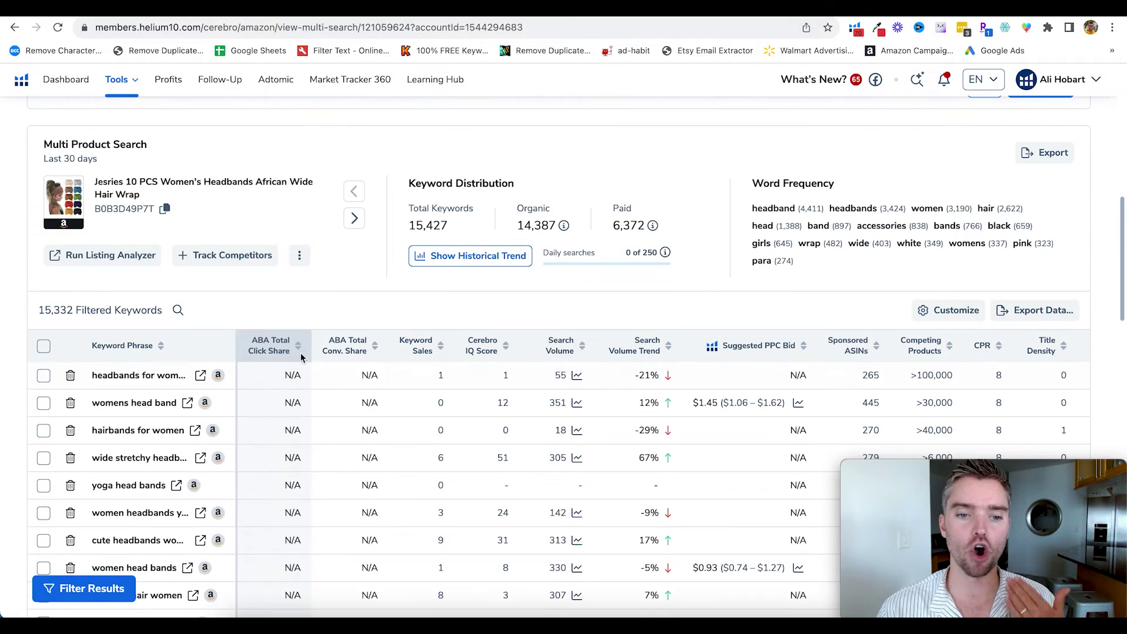
scroll(297, 286, up, 5)
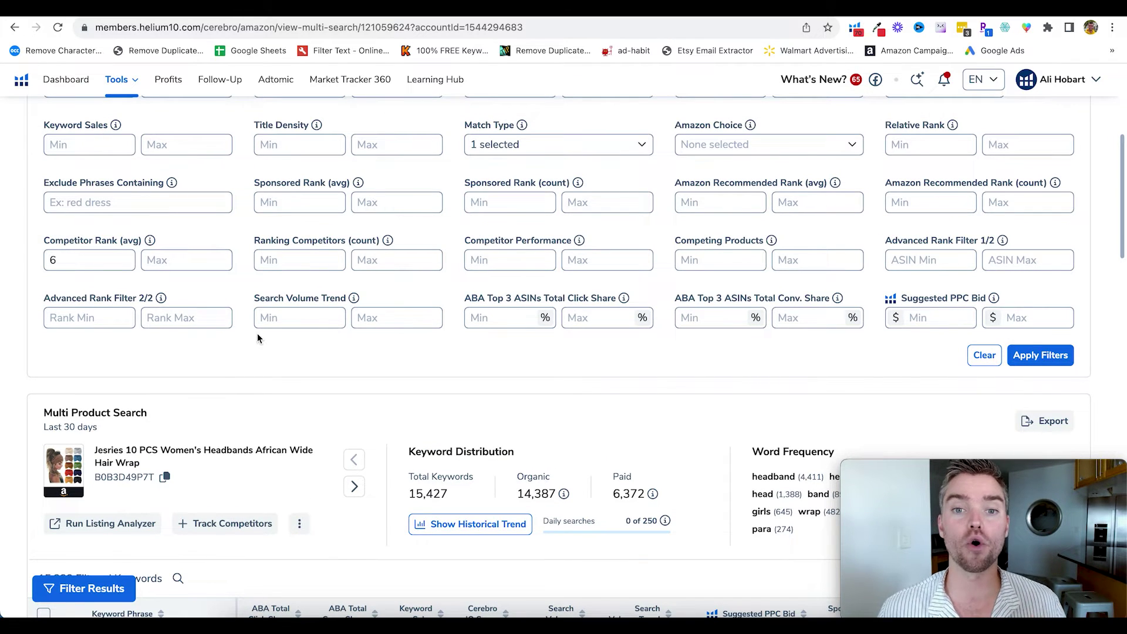
scroll(258, 333, up, 2)
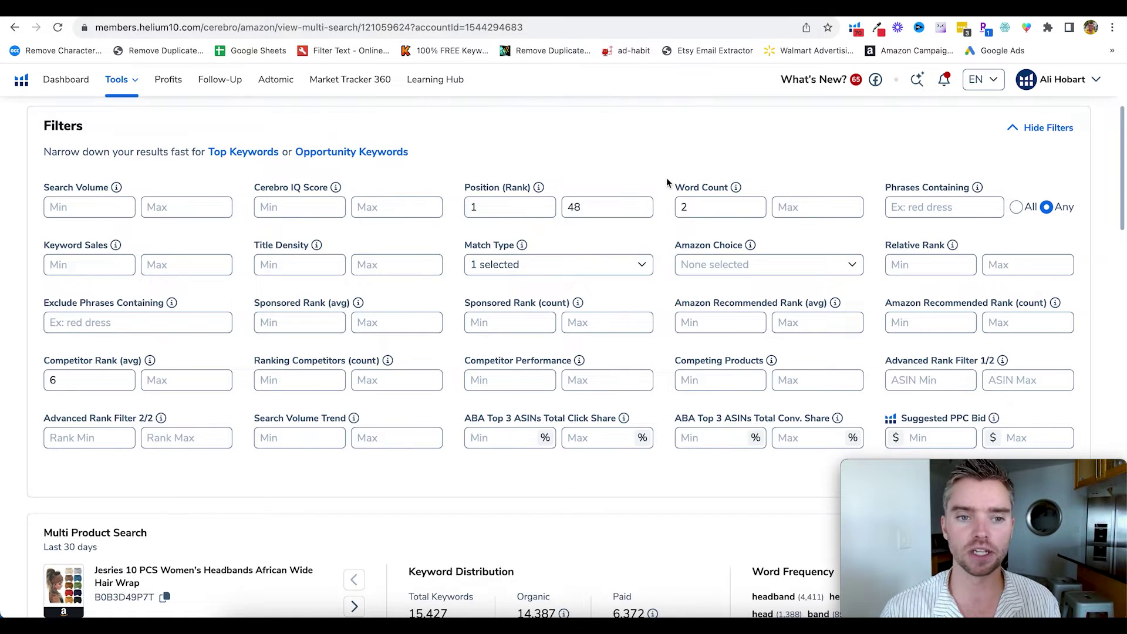
scroll(667, 177, down, 3)
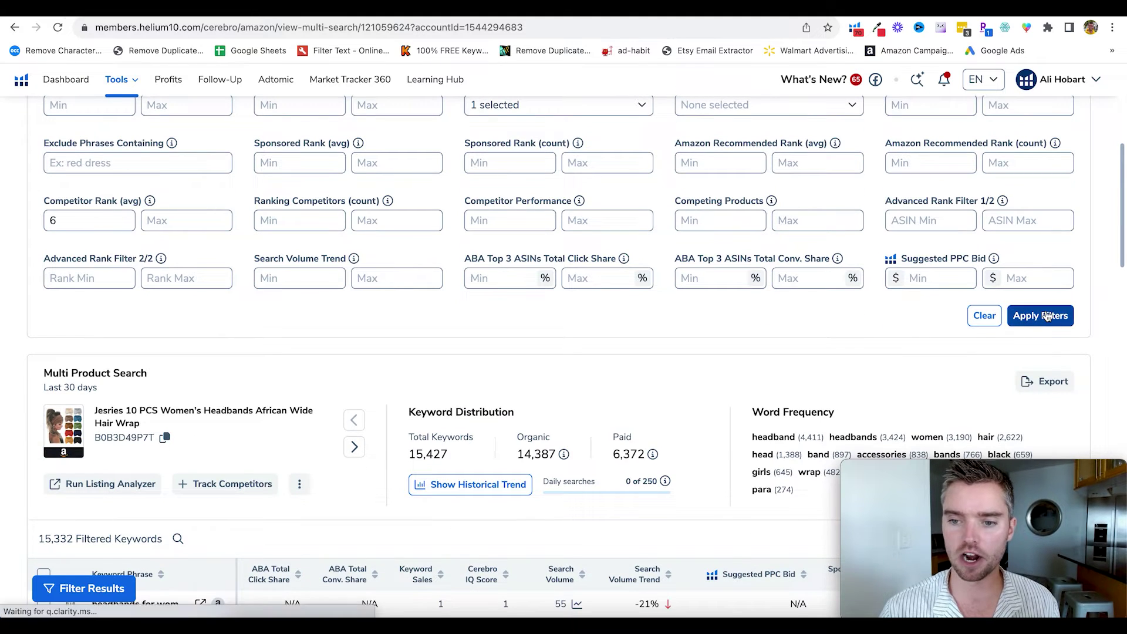
click(1048, 317)
- Sort the filtered keywords by search volume from highest to lowest
scroll(540, 332, down, 4)
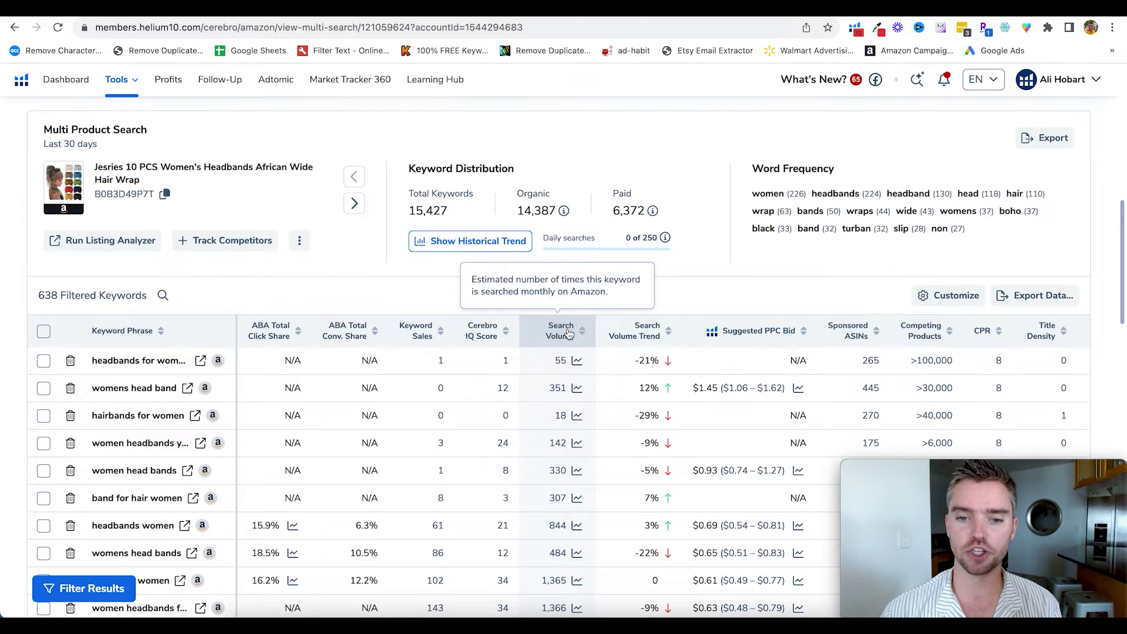
scroll(564, 333, down, 5)
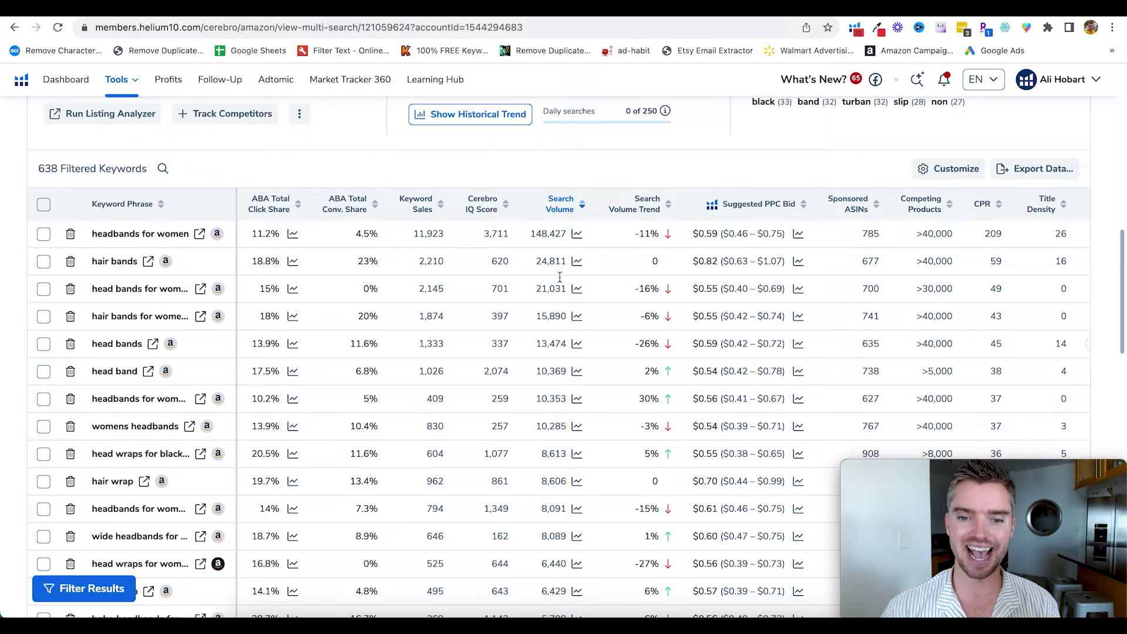
scroll(558, 167, down, 1)
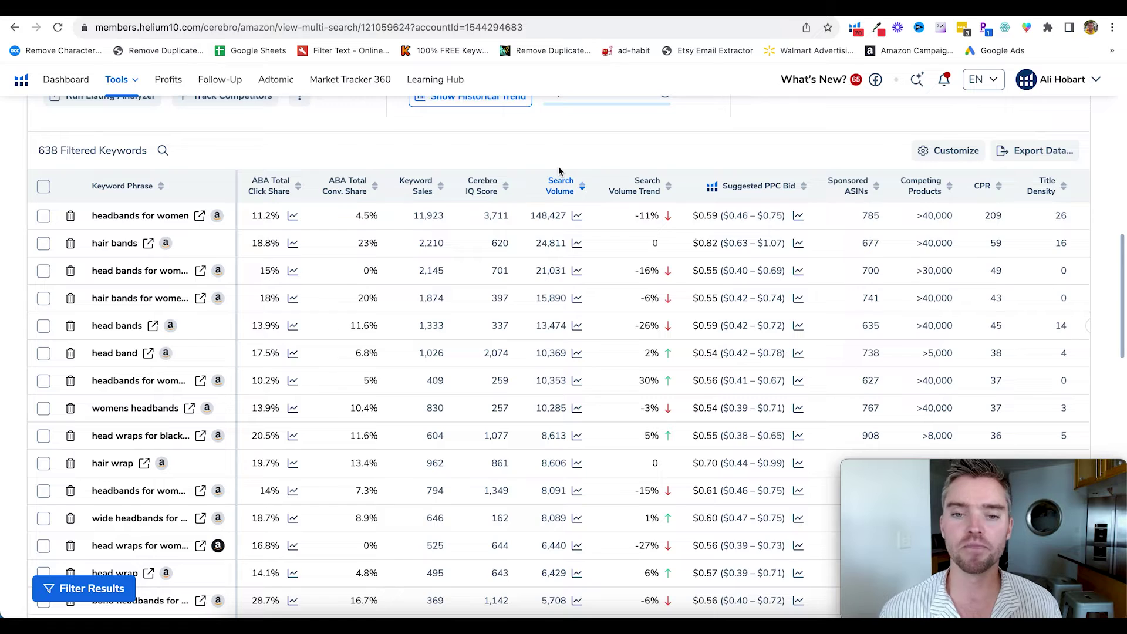
- Set the minimum Search Volume filter to 100, reapply the filters and review the keyword list
scroll(558, 169, up, 5)
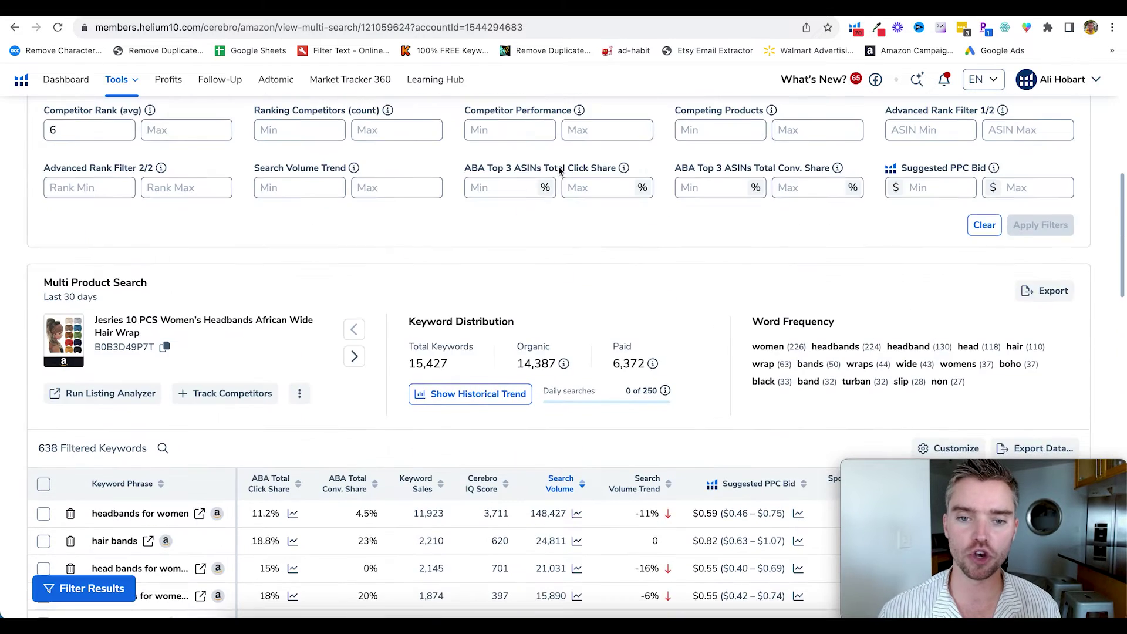
scroll(567, 194, up, 3)
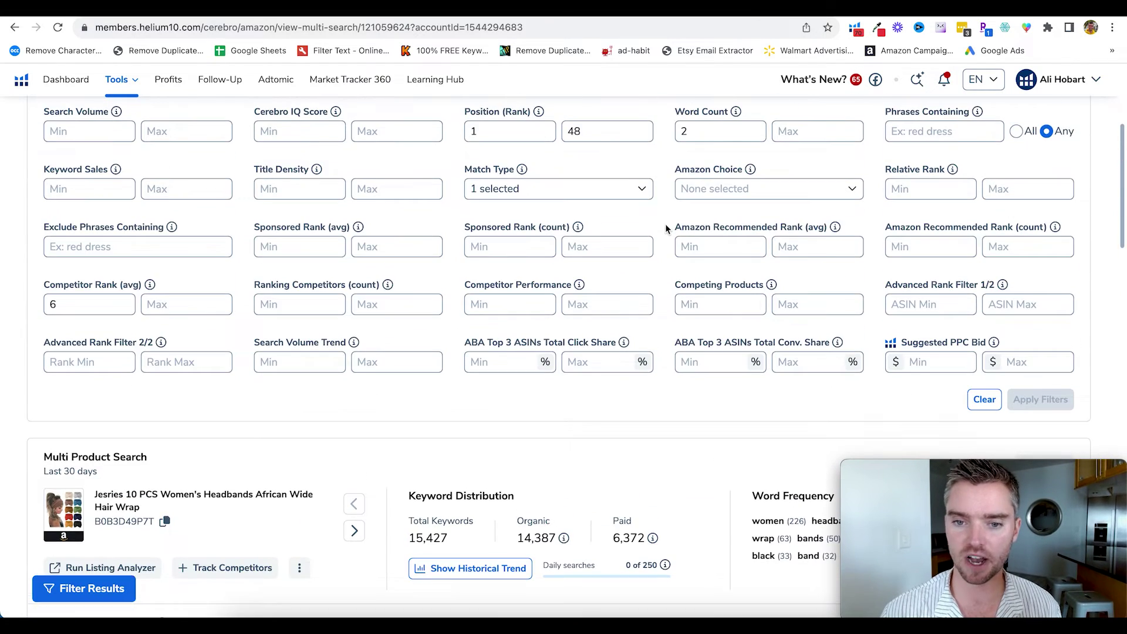
scroll(666, 228, up, 1)
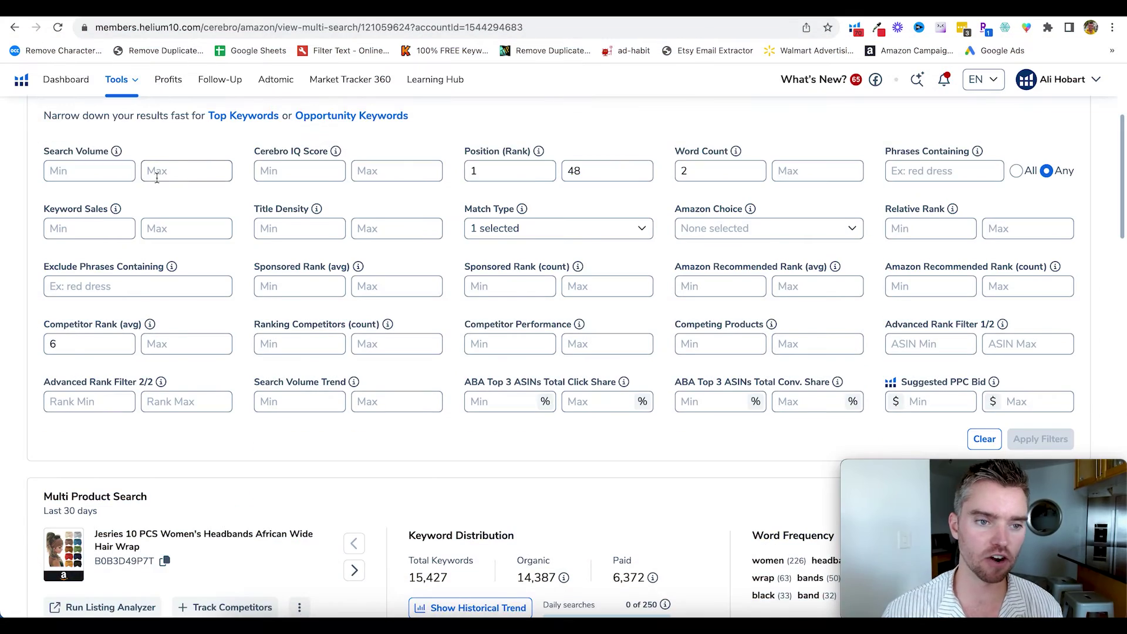
scroll(157, 178, up, 1)
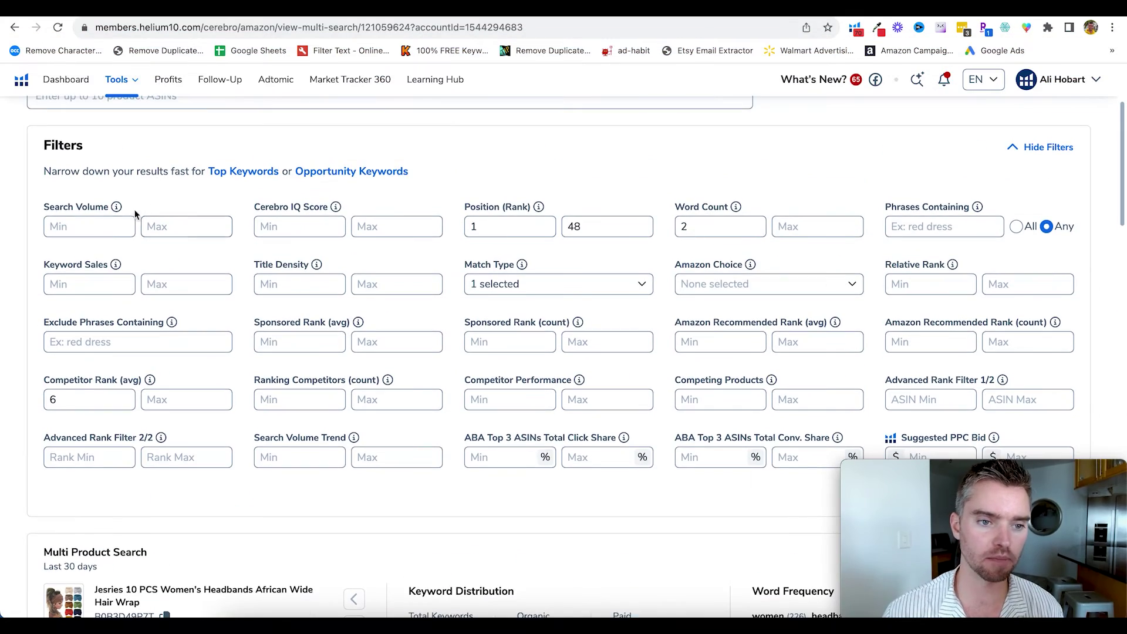
click(97, 227)
text(100)
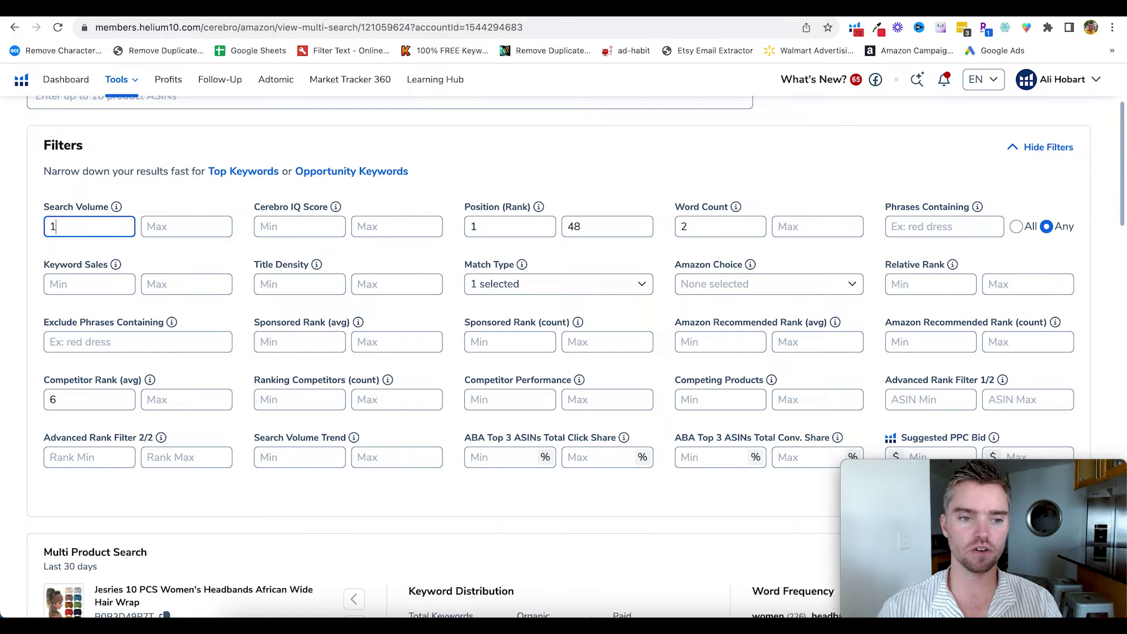
click(185, 209)
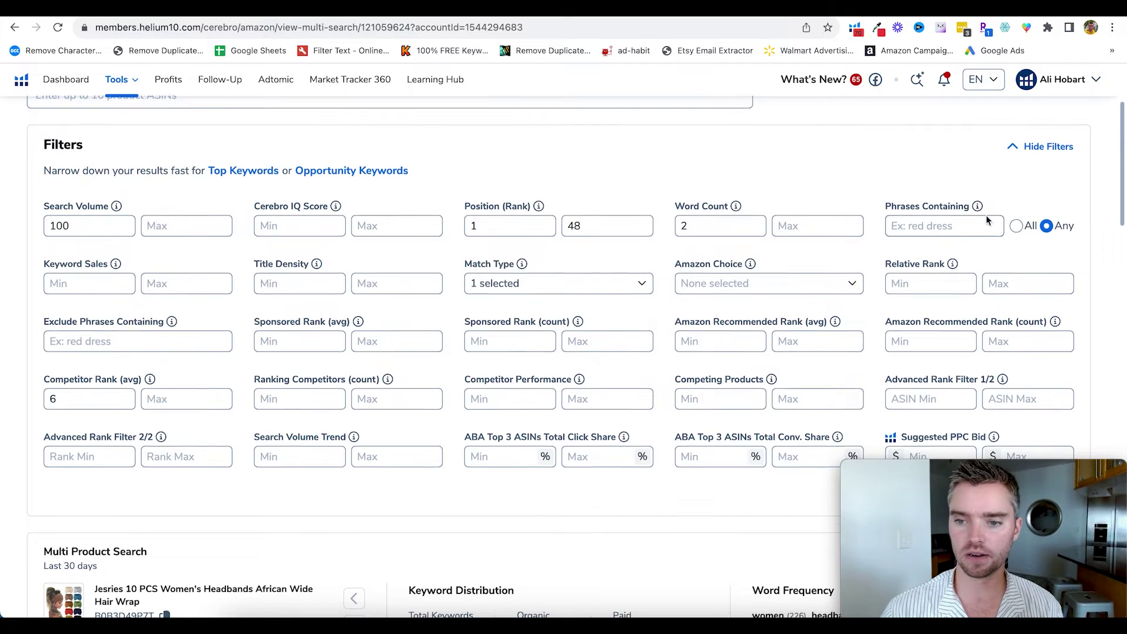
scroll(534, 264, down, 3)
scroll(558, 337, down, 3)
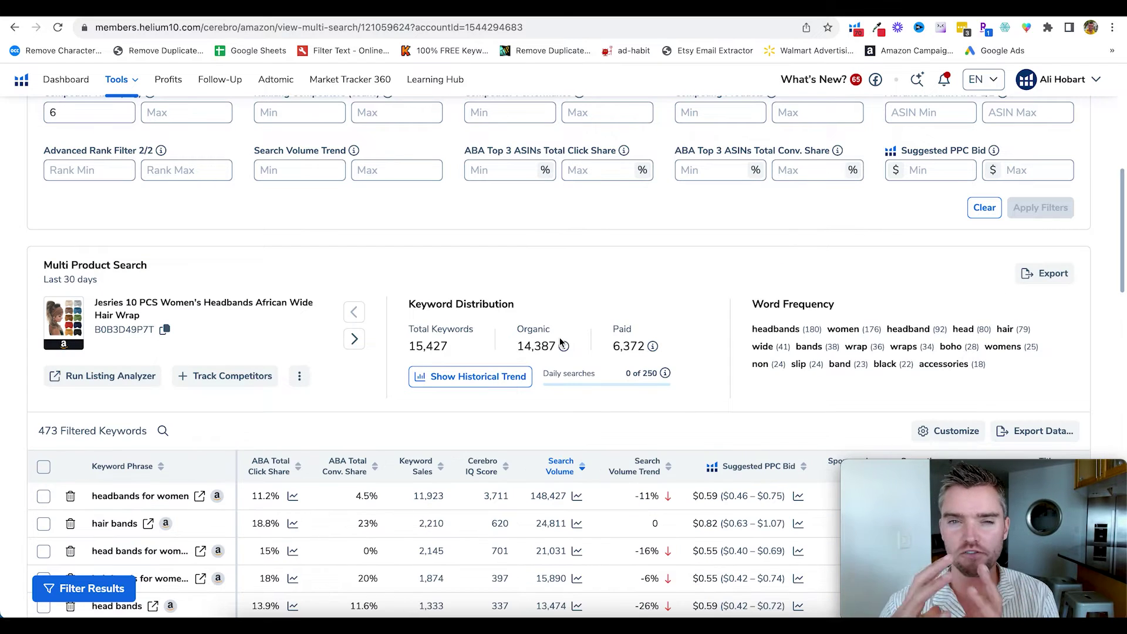
scroll(375, 259, down, 3)
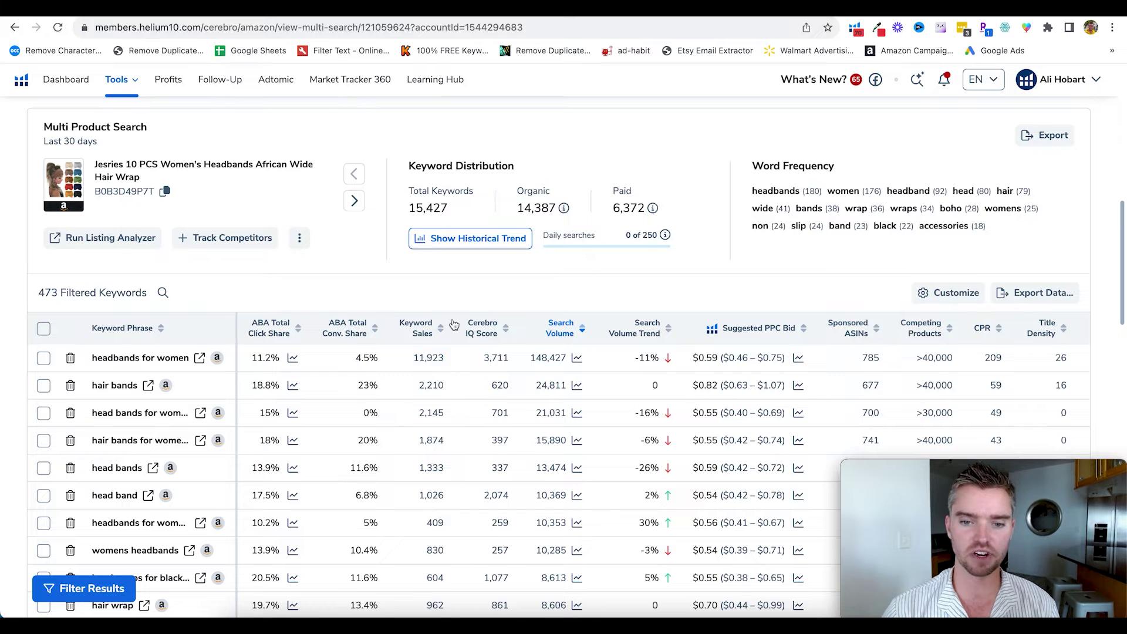
scroll(499, 393, down, 2)
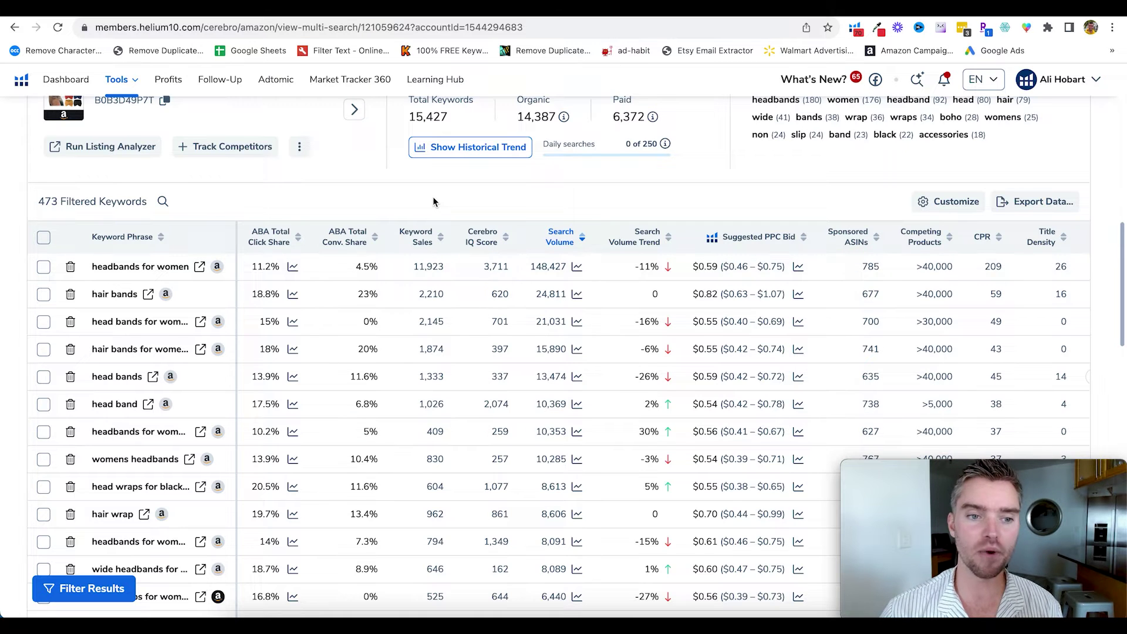
- Export the filtered keyword list as a CSV file
scroll(433, 202, down, 1)
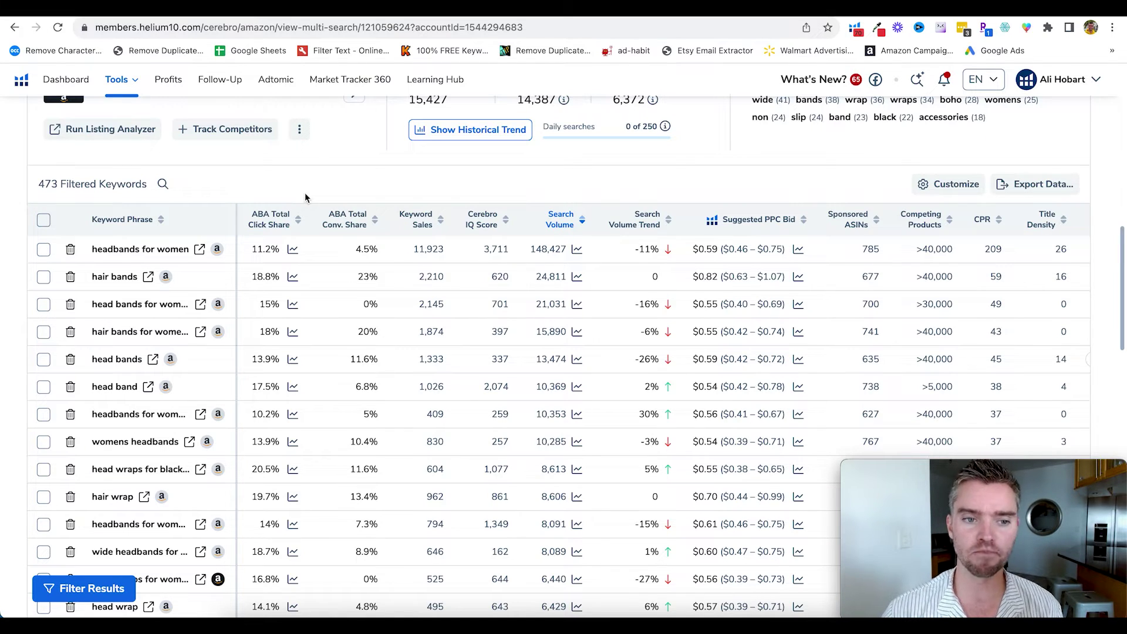
scroll(244, 178, down, 1)
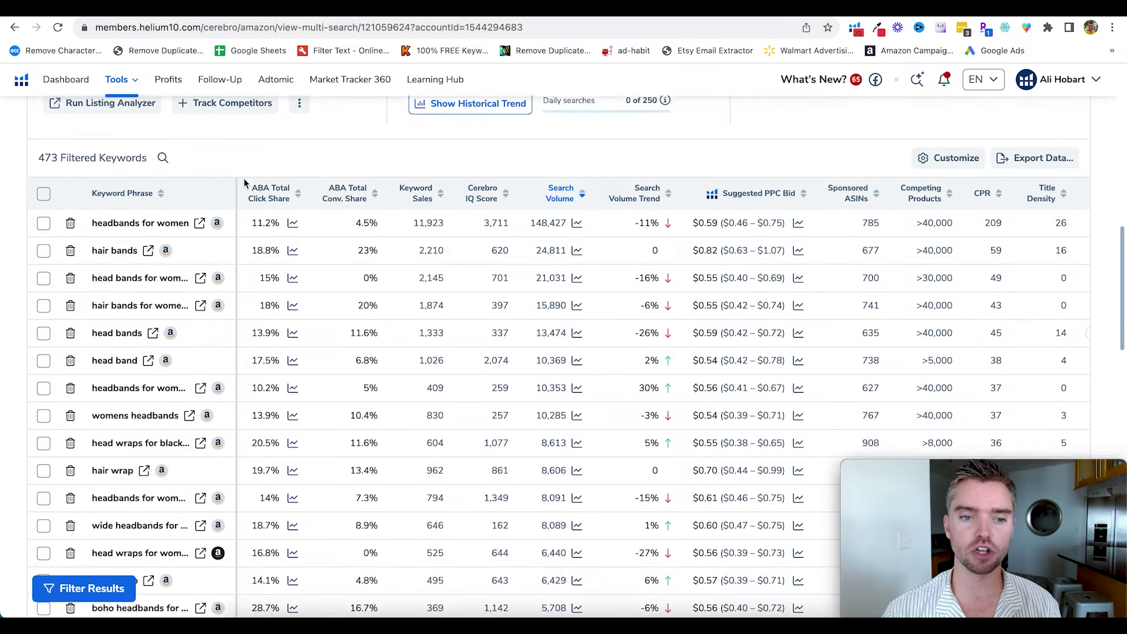
click(1040, 138)
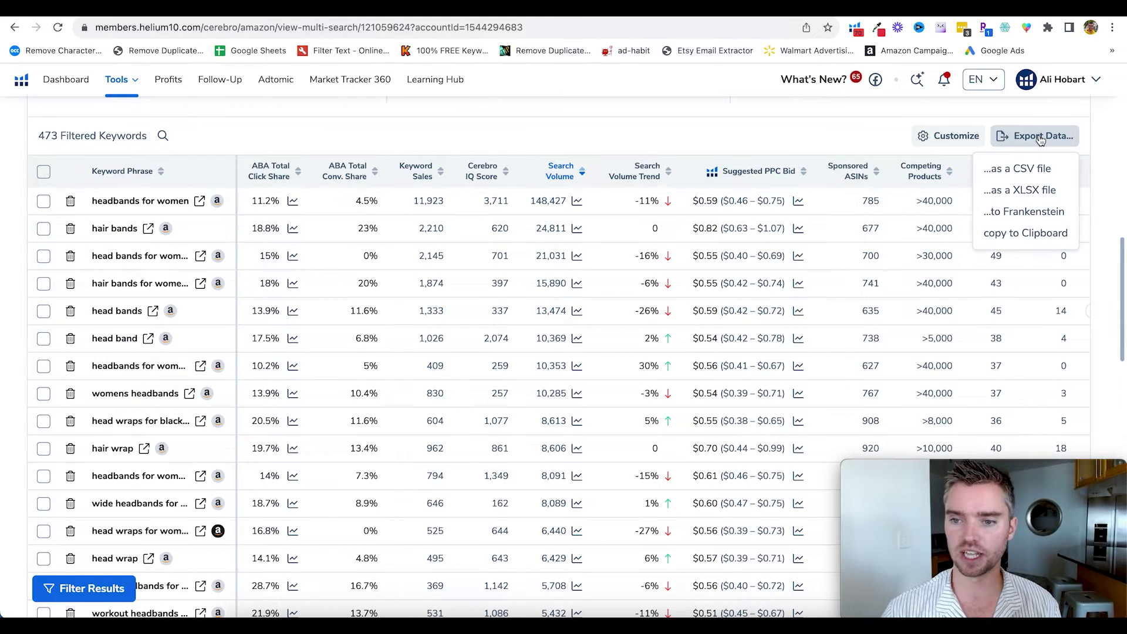
click(1018, 170)
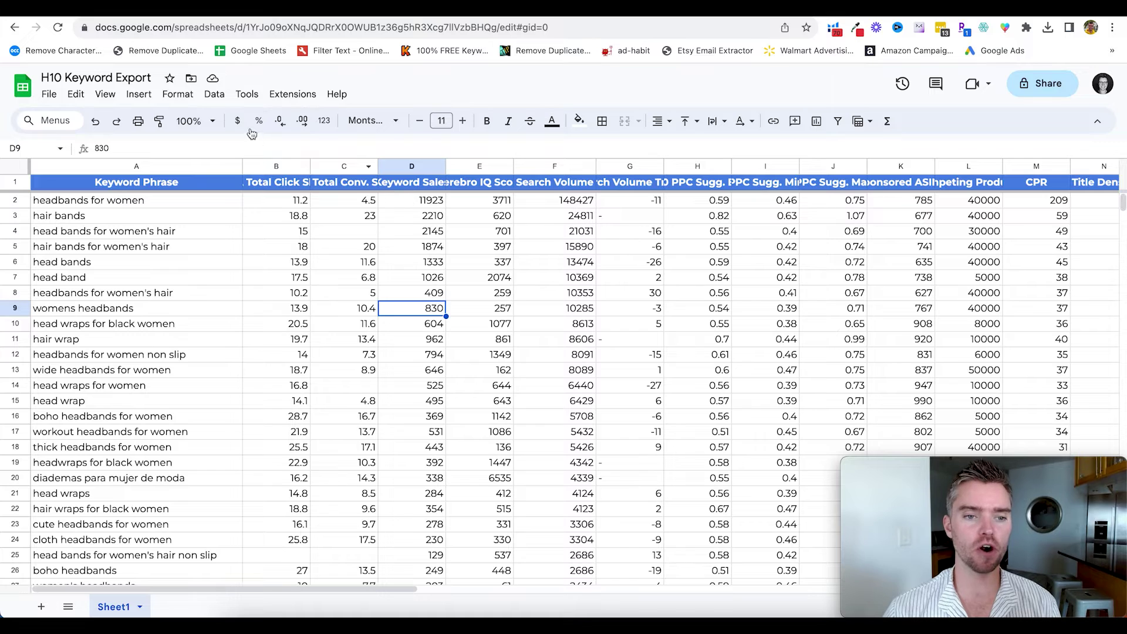
- Examine the Keyword Phrase and Search Volume columns of the H10 Keyword Export spreadsheet in Google Sheets
click(208, 170)
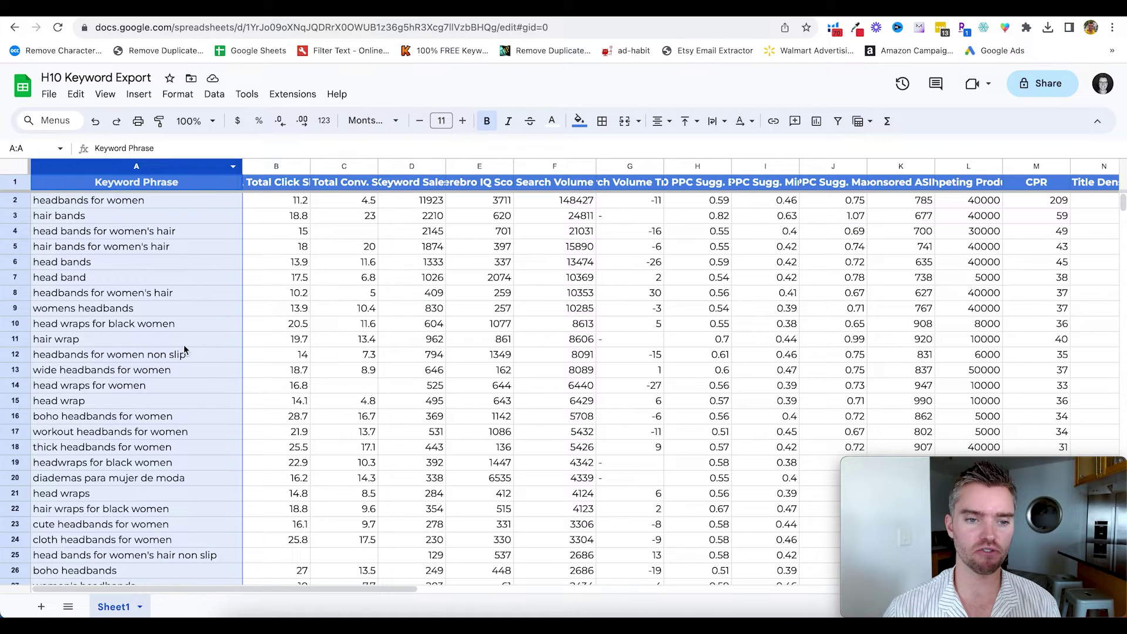
click(542, 166)
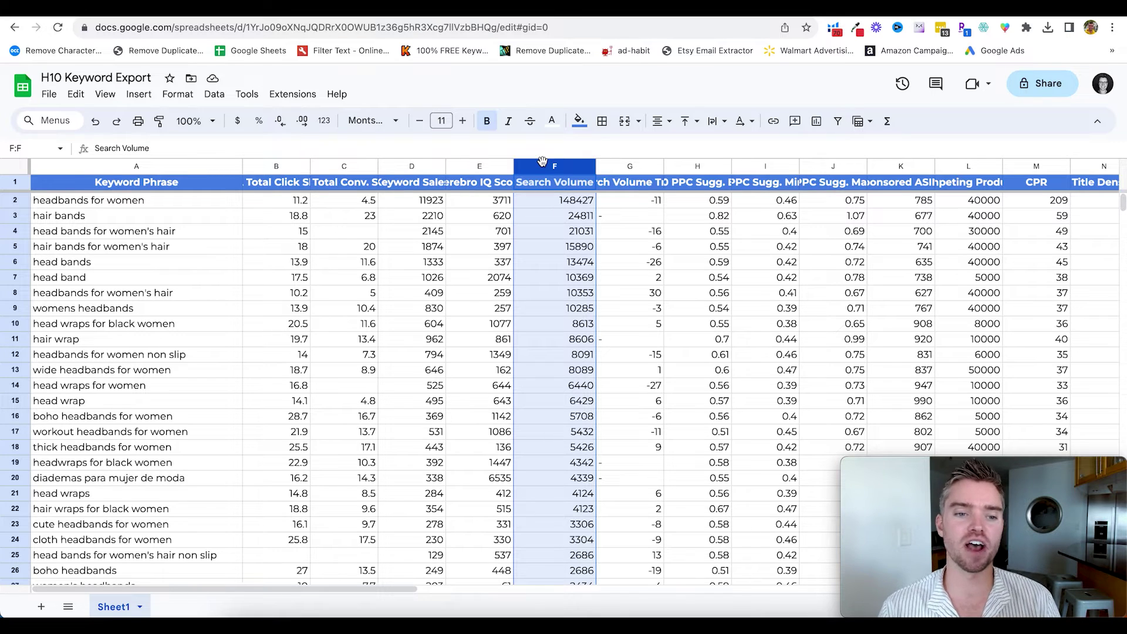
click(544, 539)
scroll(557, 464, down, 10)
click(560, 523)
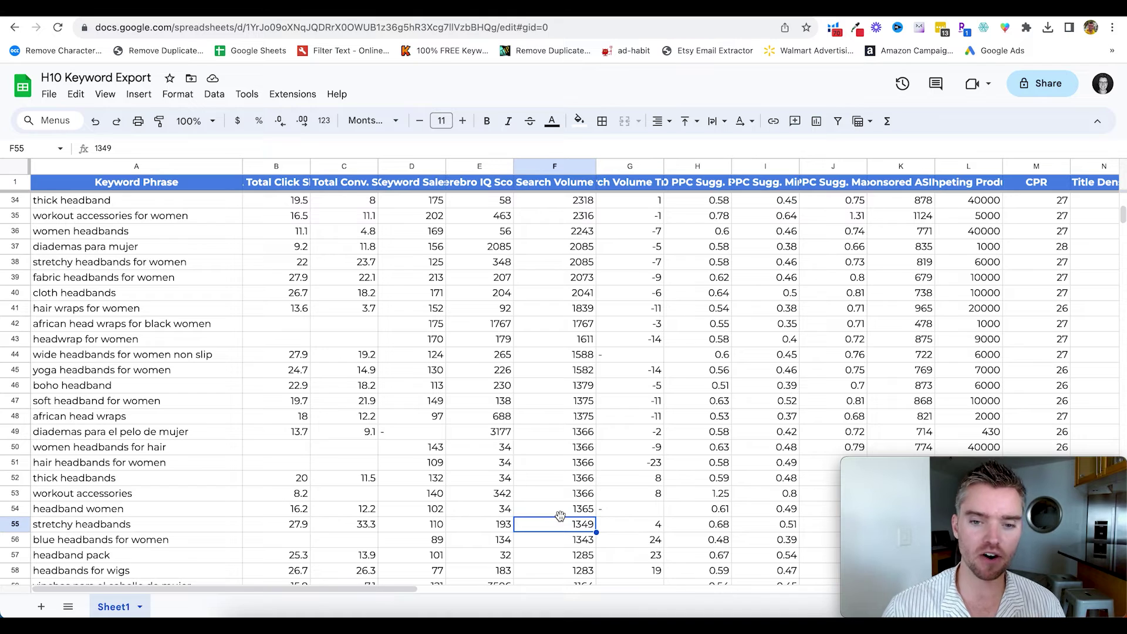
scroll(567, 529, up, 10)
click(572, 262)
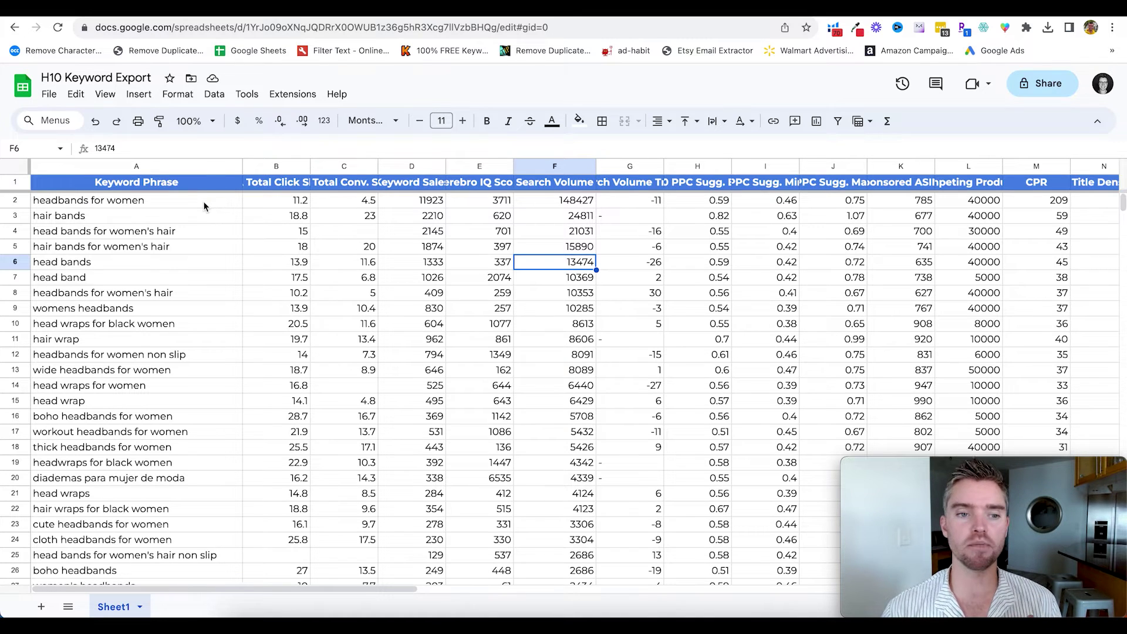
- Copy the entire Keyword Phrase column into column A of a new sheet
click(206, 167)
key(super+c)
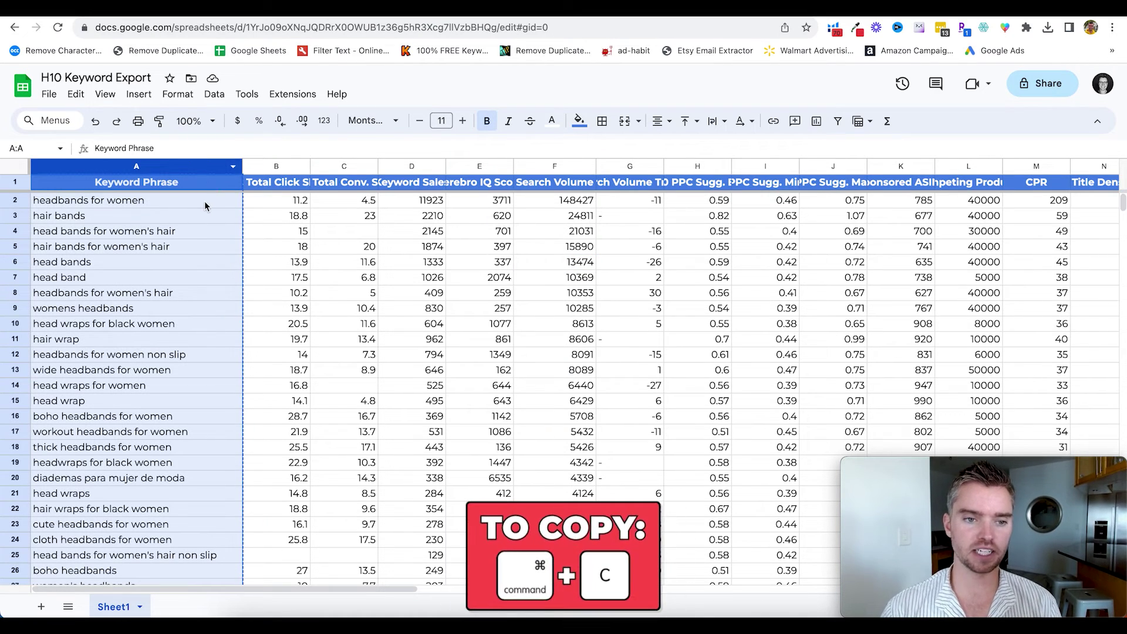
click(41, 606)
key(super+v)
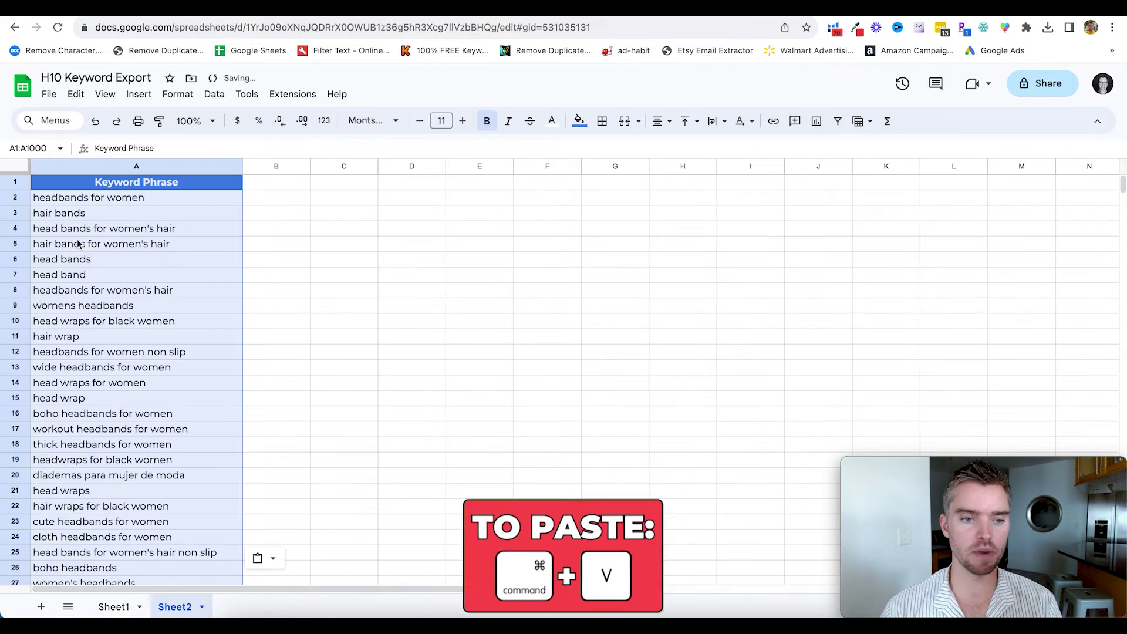
click(174, 251)
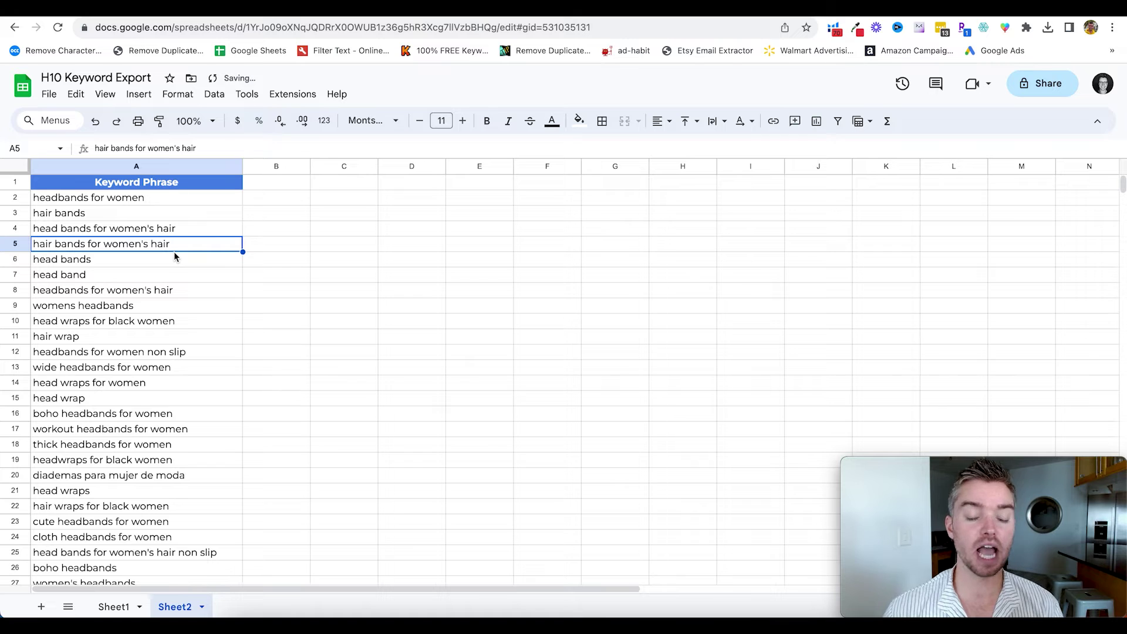
- Read through the first keyword phrases in rows 2 to 7 to judge relevance and spot near-duplicates
click(183, 199)
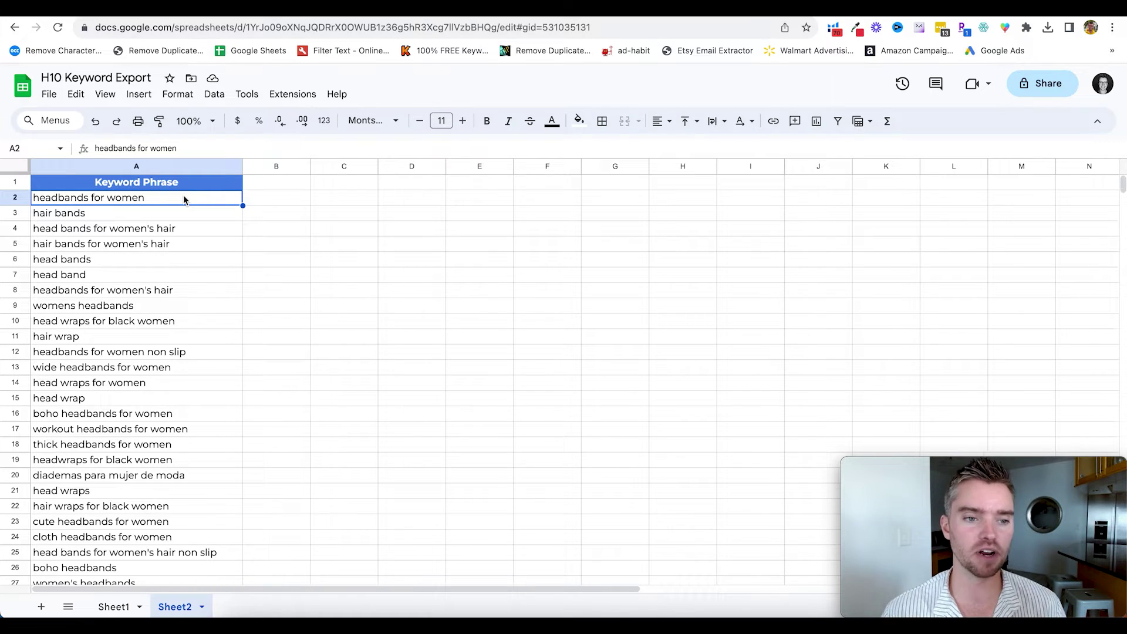
click(146, 217)
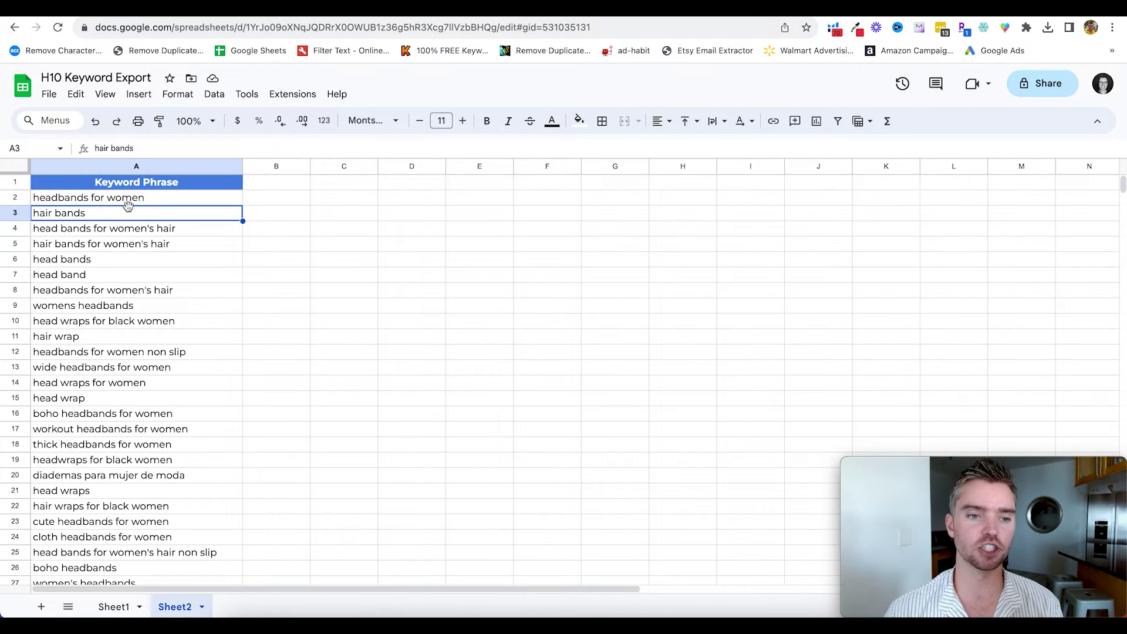
click(121, 197)
click(132, 215)
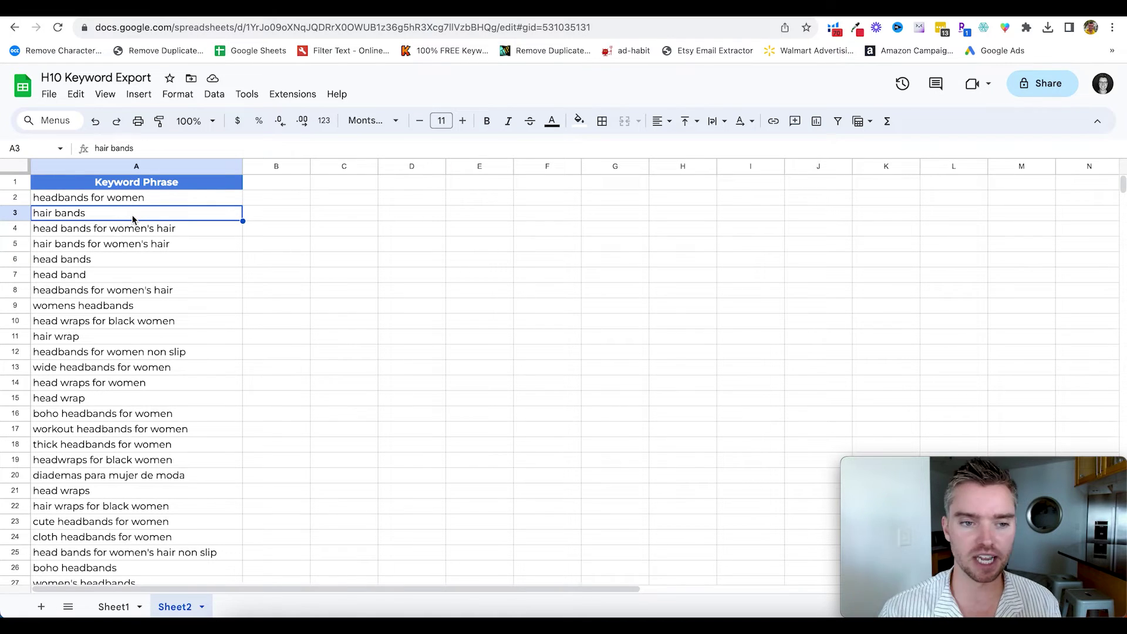
key(Down)
key(Down)
key(Down)
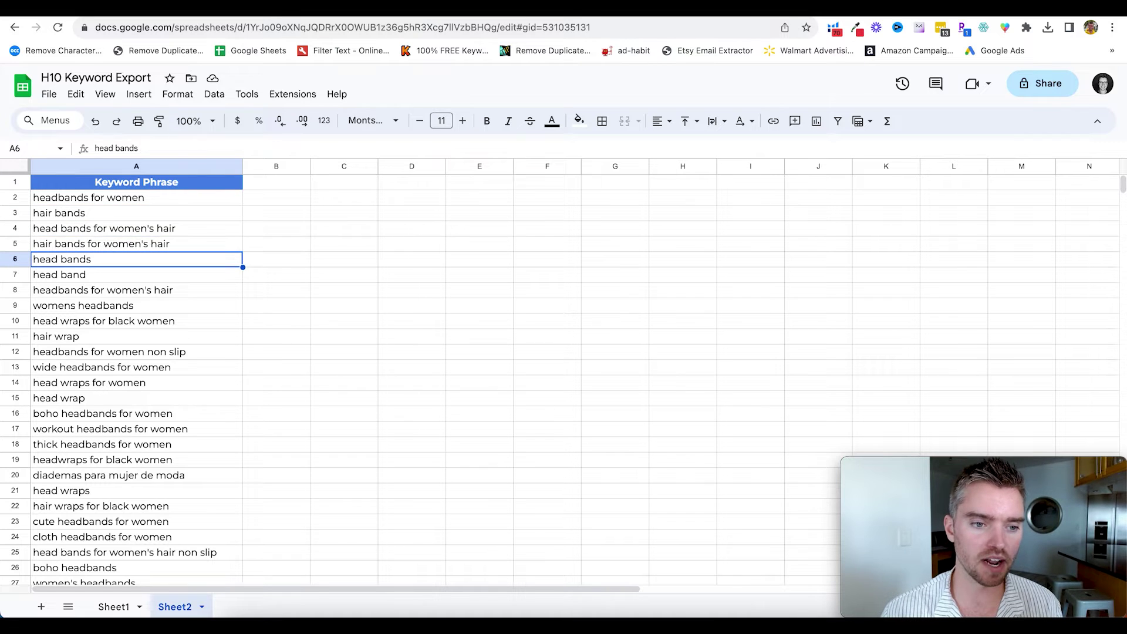
key(Down)
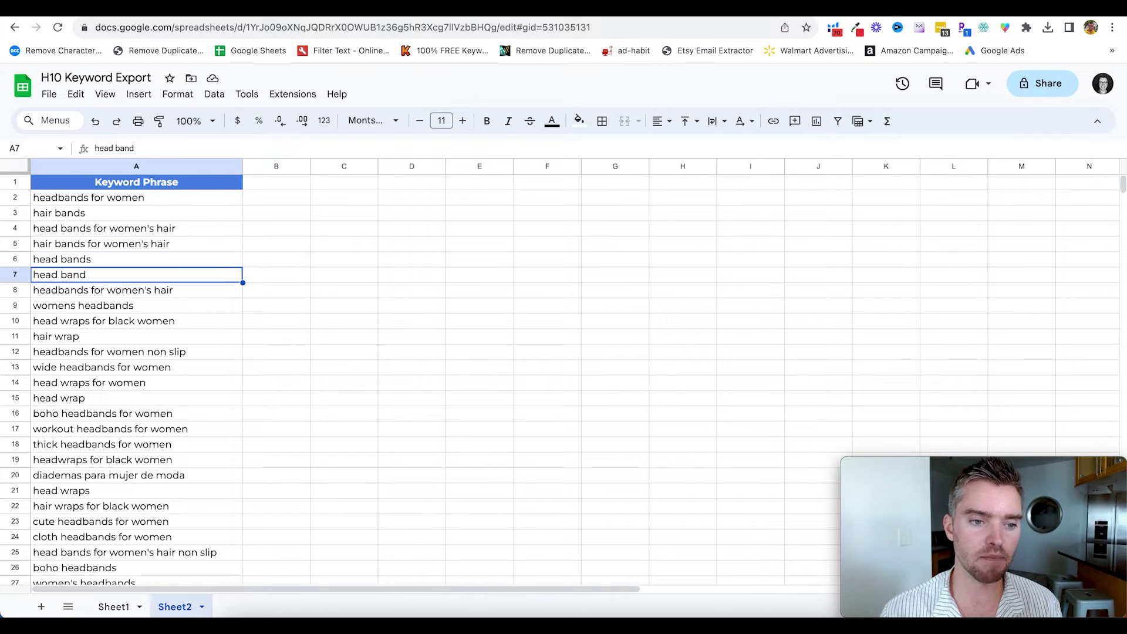
- Clear the near-duplicate keyword "head band" from cell A7, keeping "head bands"
click(101, 264)
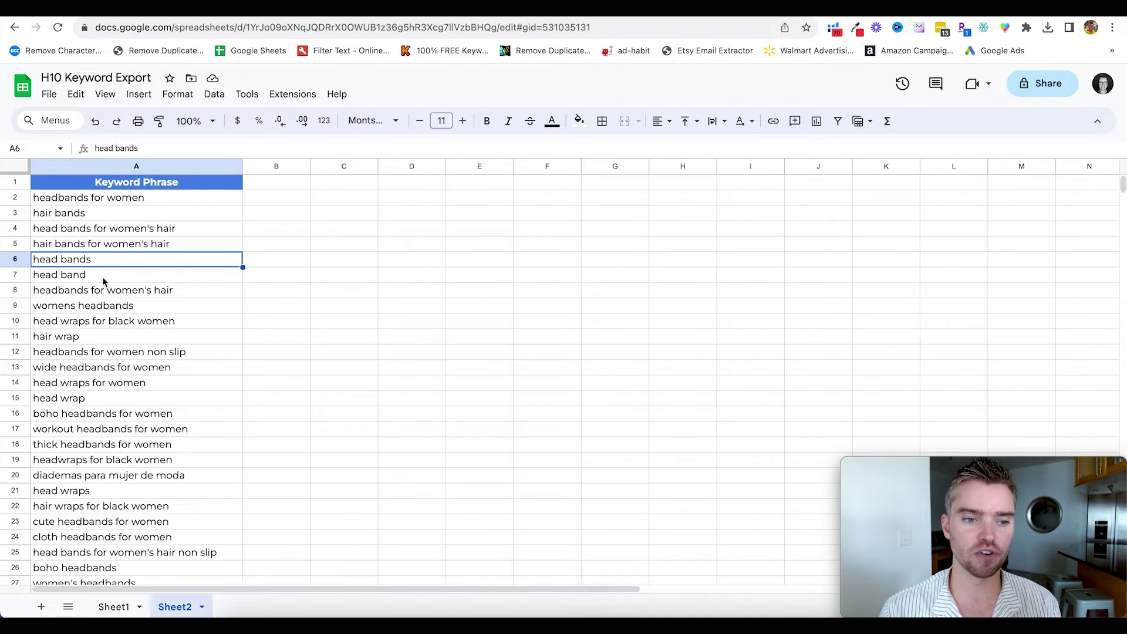
click(102, 277)
key(Delete)
click(129, 258)
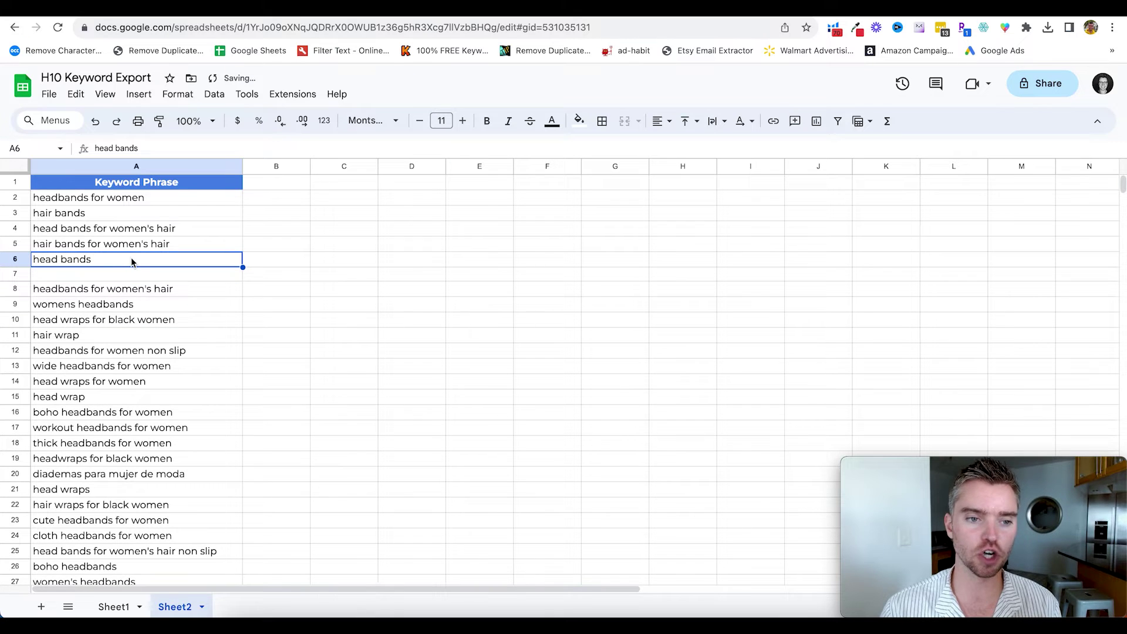
- Compare the keywords "hair bands", "hair wrap" and "head wrap" for relevance to the product
click(107, 215)
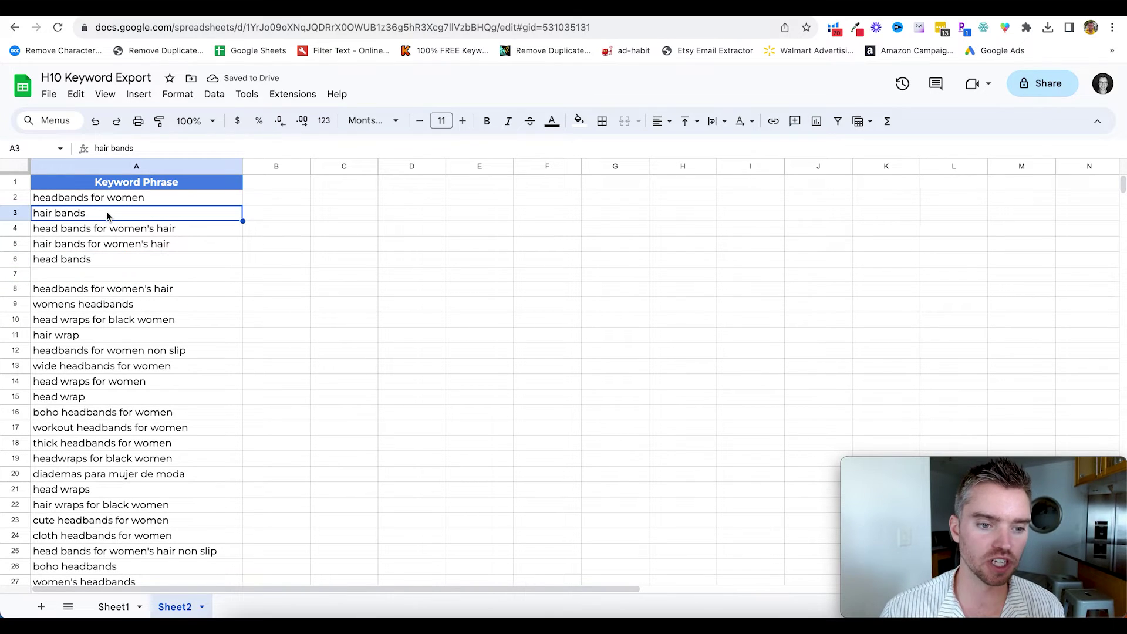
click(104, 397)
click(107, 335)
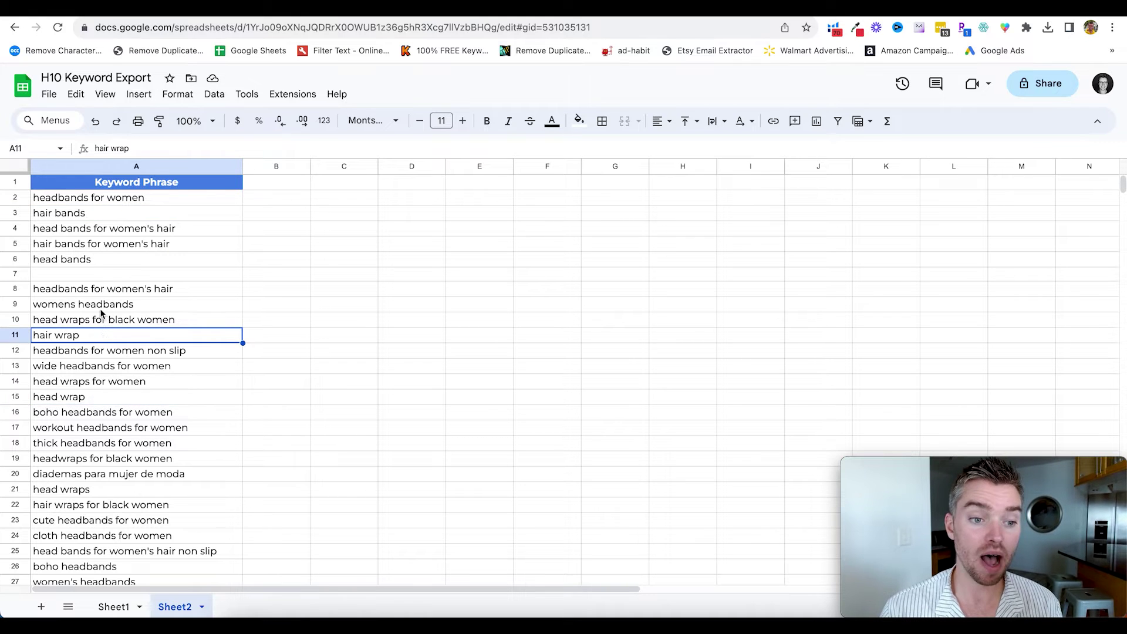
click(79, 400)
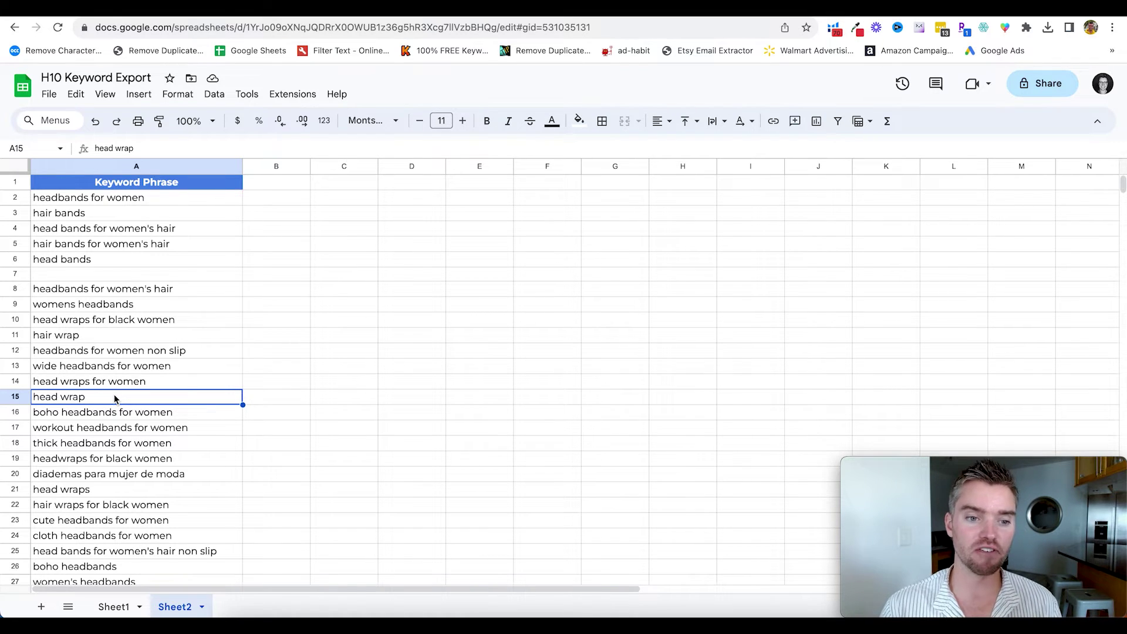
click(112, 338)
click(109, 400)
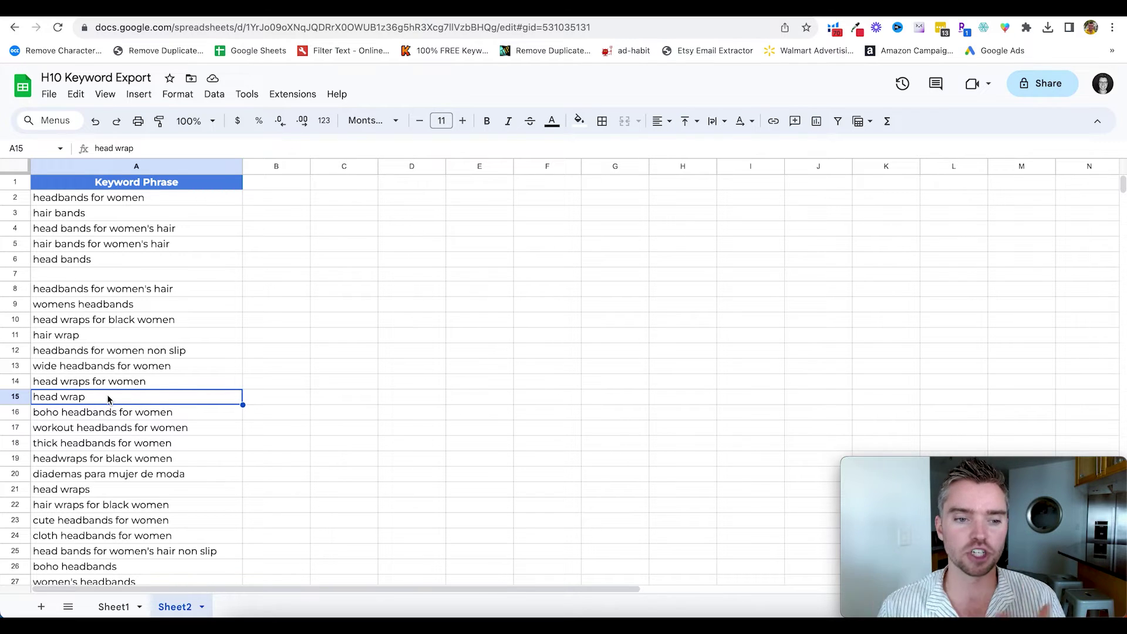
- Delete the empty row 7 from the keyword list
right_click(14, 274)
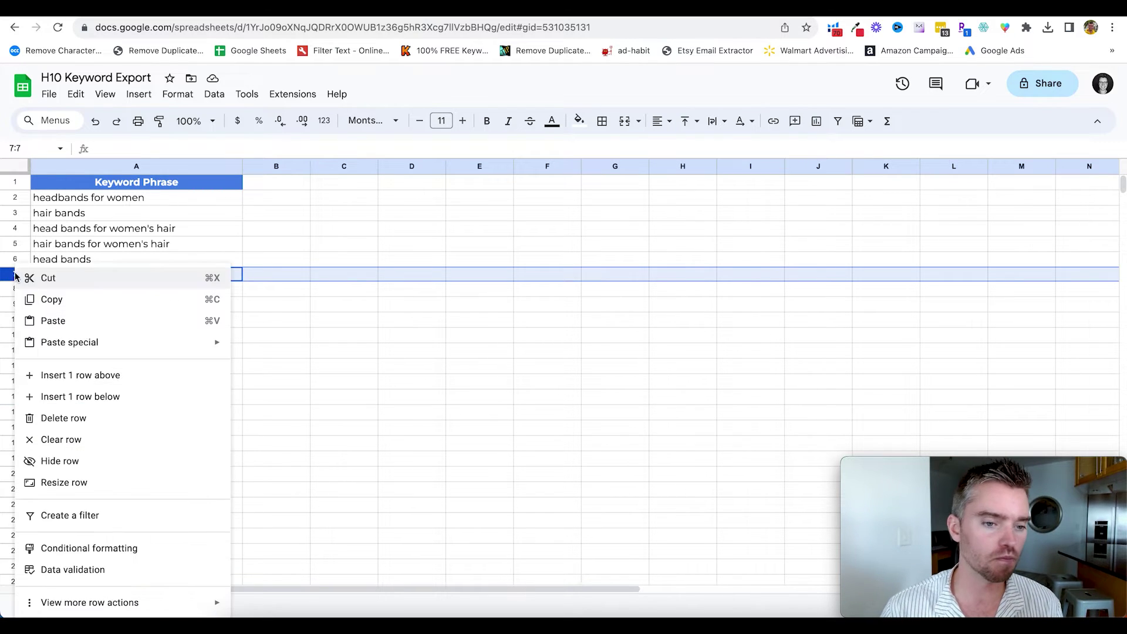
click(87, 417)
click(204, 208)
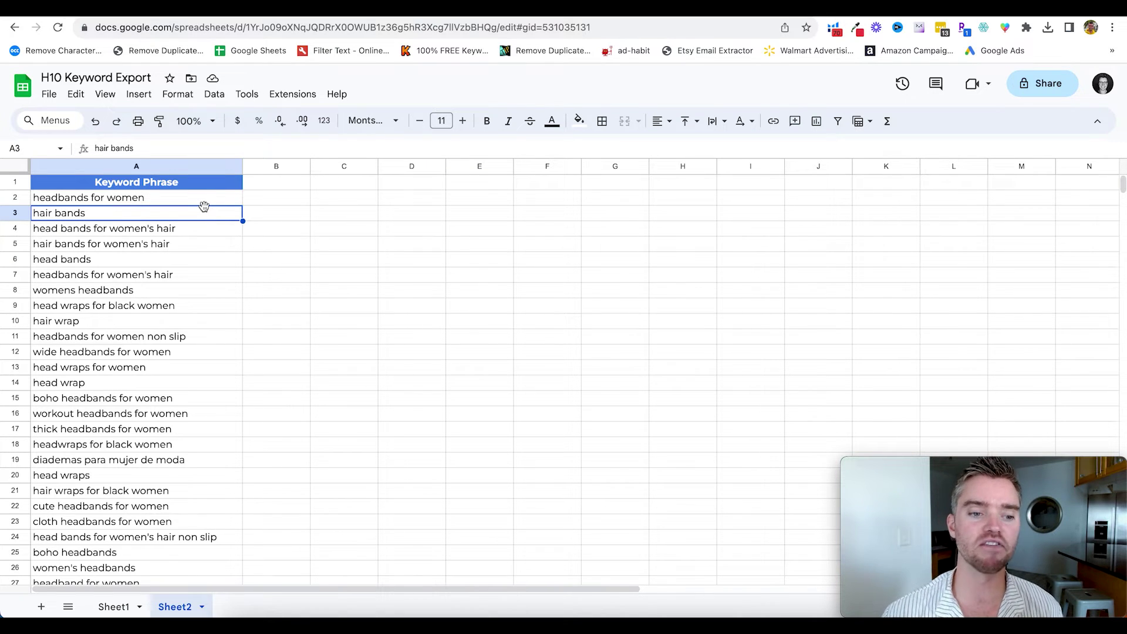
- Copy the keyword "hair wrap" from the list and search for it on Amazon
click(113, 322)
key(ctrl+c)
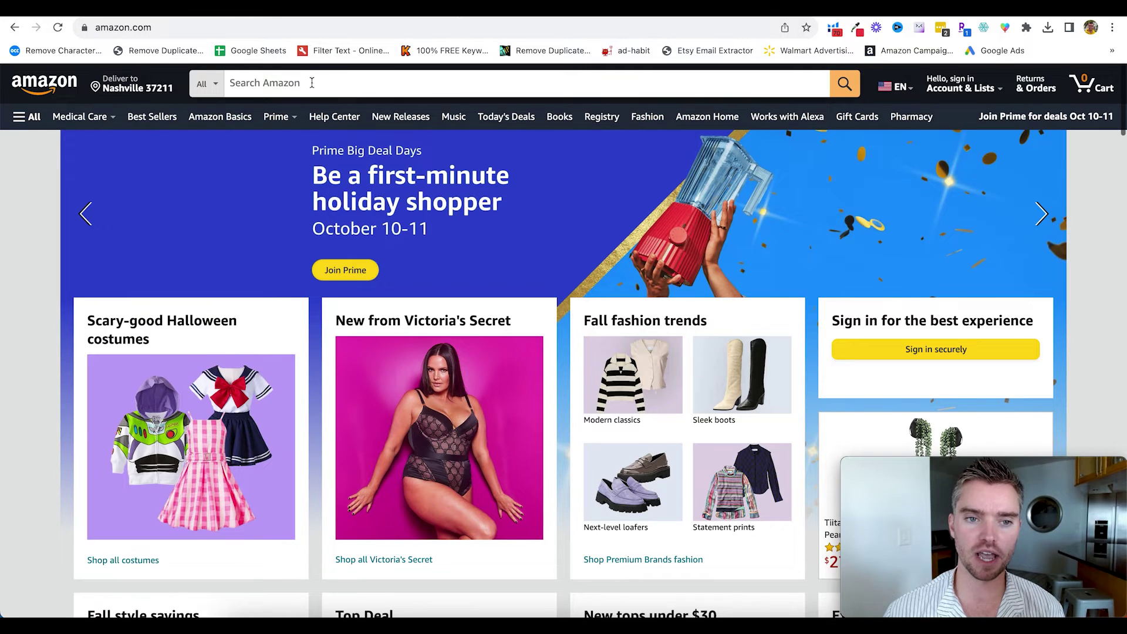
click(312, 83)
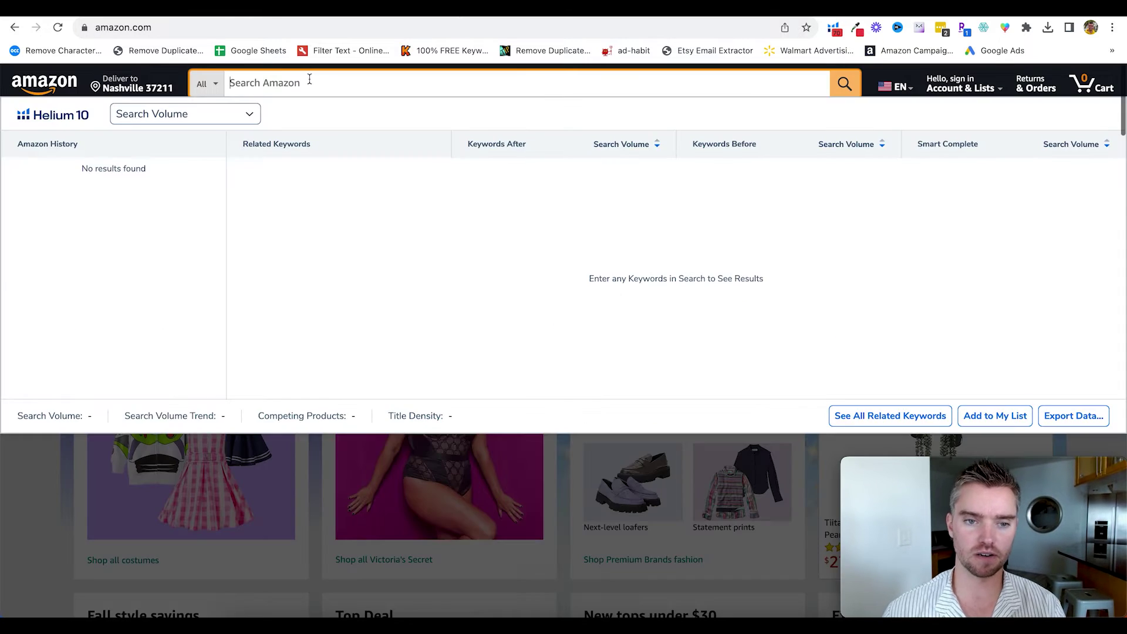
key(super+v)
key(Return)
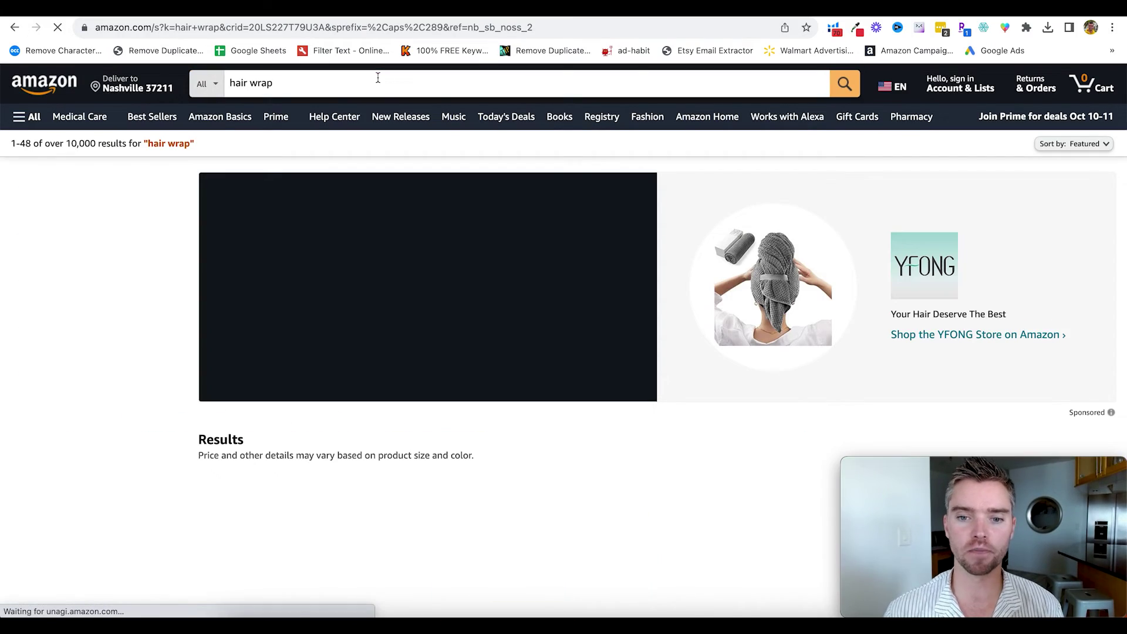
- Examine the Amazon results for "hair wrap" to judge whether the listed products match women's headbands
scroll(590, 269, down, 2)
scroll(591, 268, down, 5)
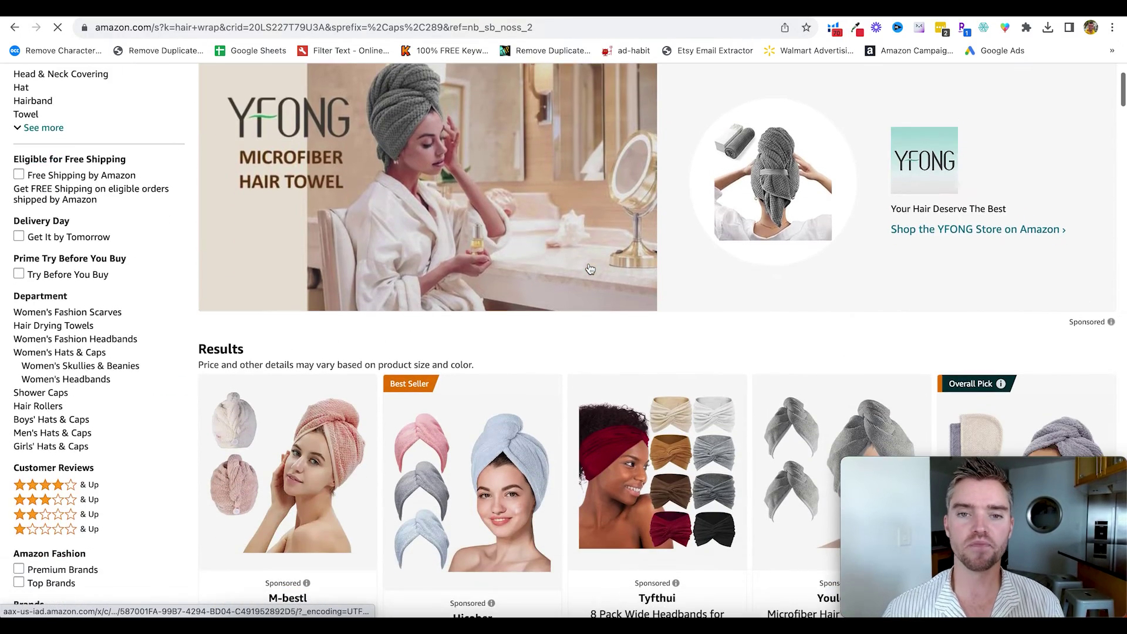
scroll(559, 325, down, 5)
scroll(559, 326, down, 5)
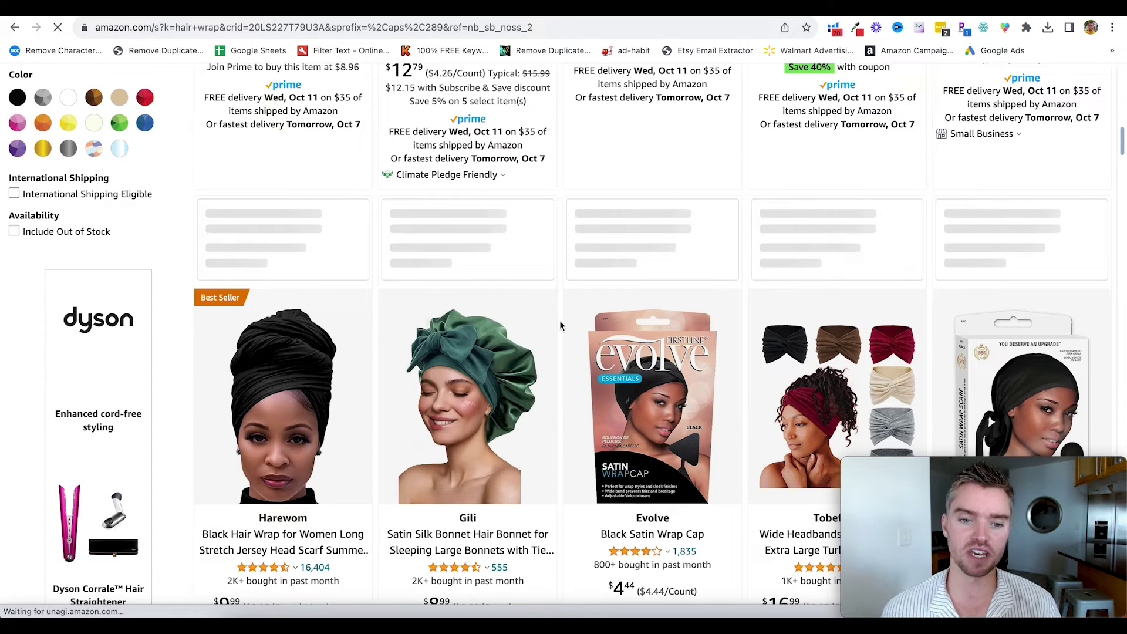
scroll(560, 323, down, 3)
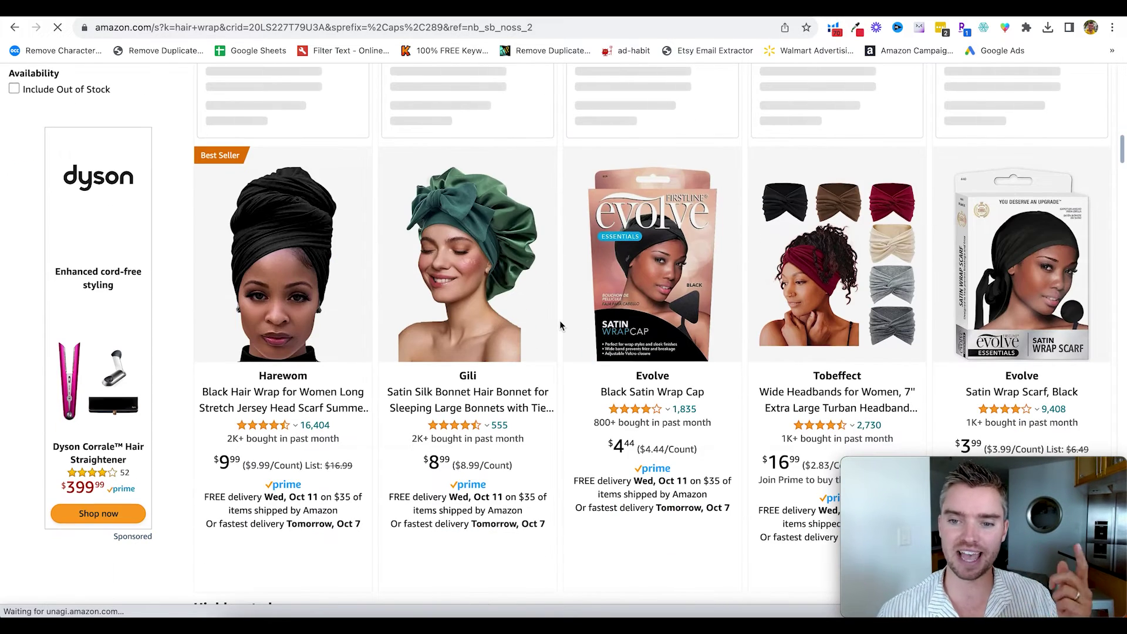
scroll(560, 324, down, 1)
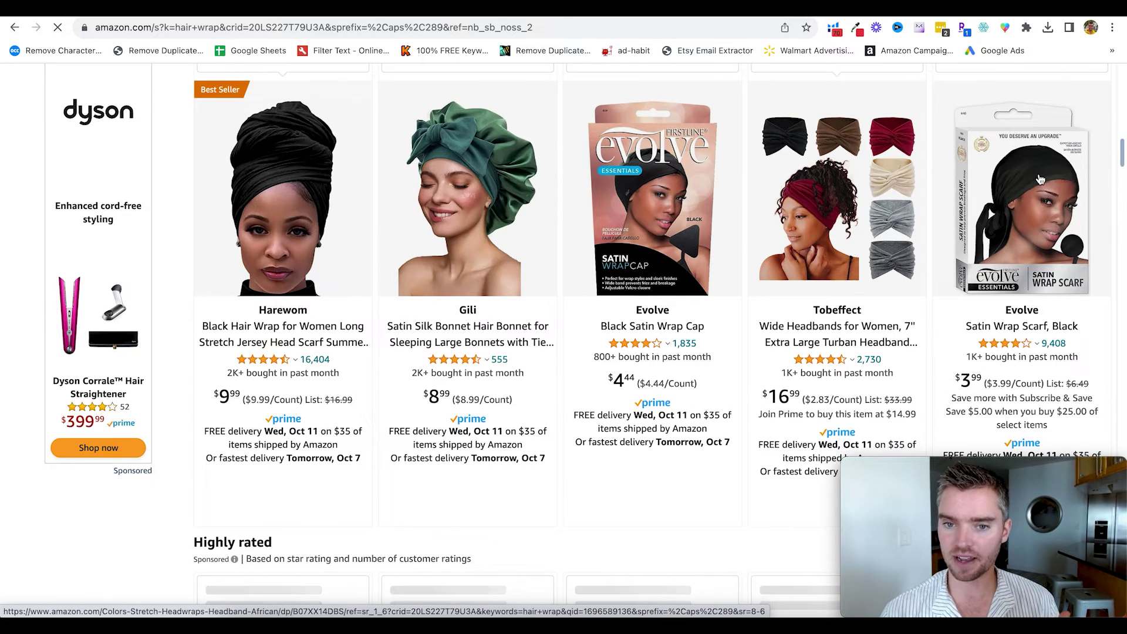
scroll(702, 204, down, 8)
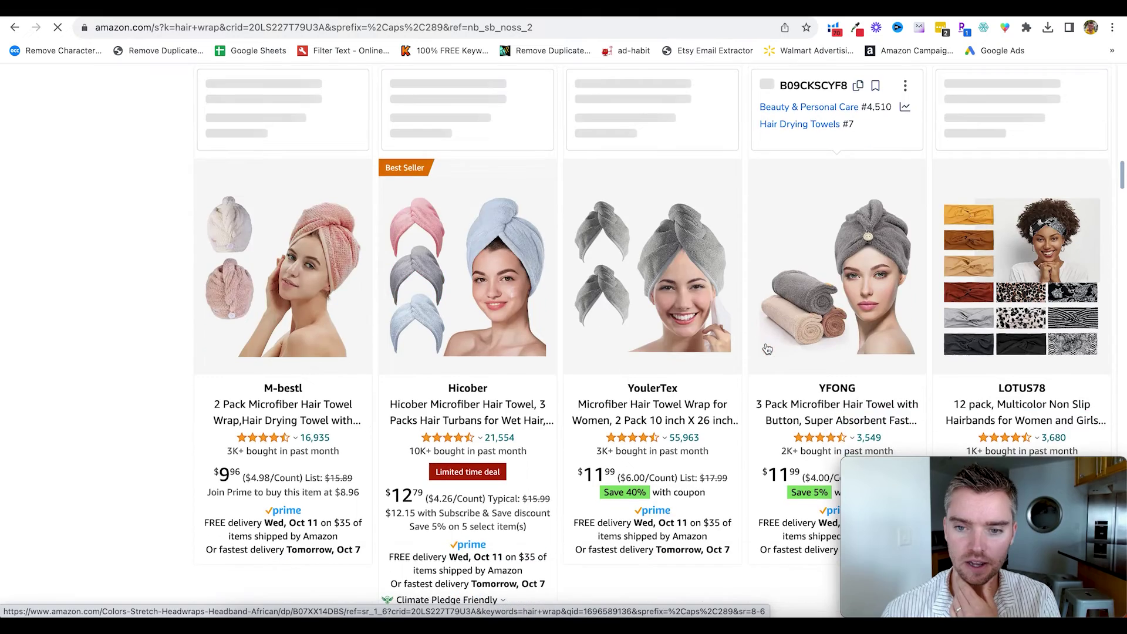
scroll(745, 386, down, 14)
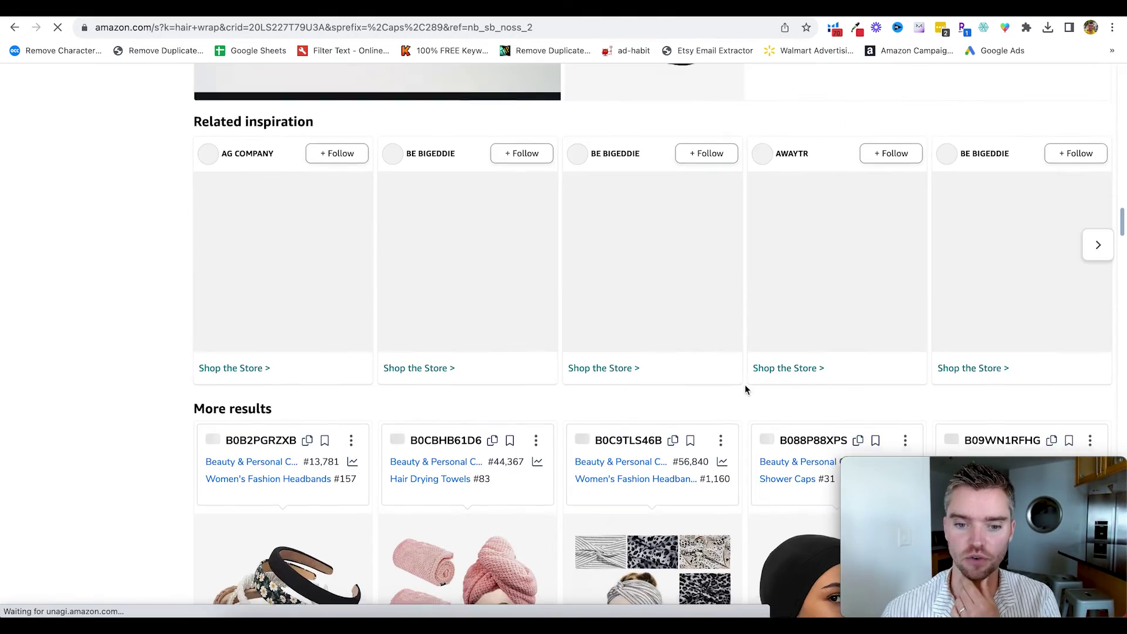
scroll(745, 386, down, 2)
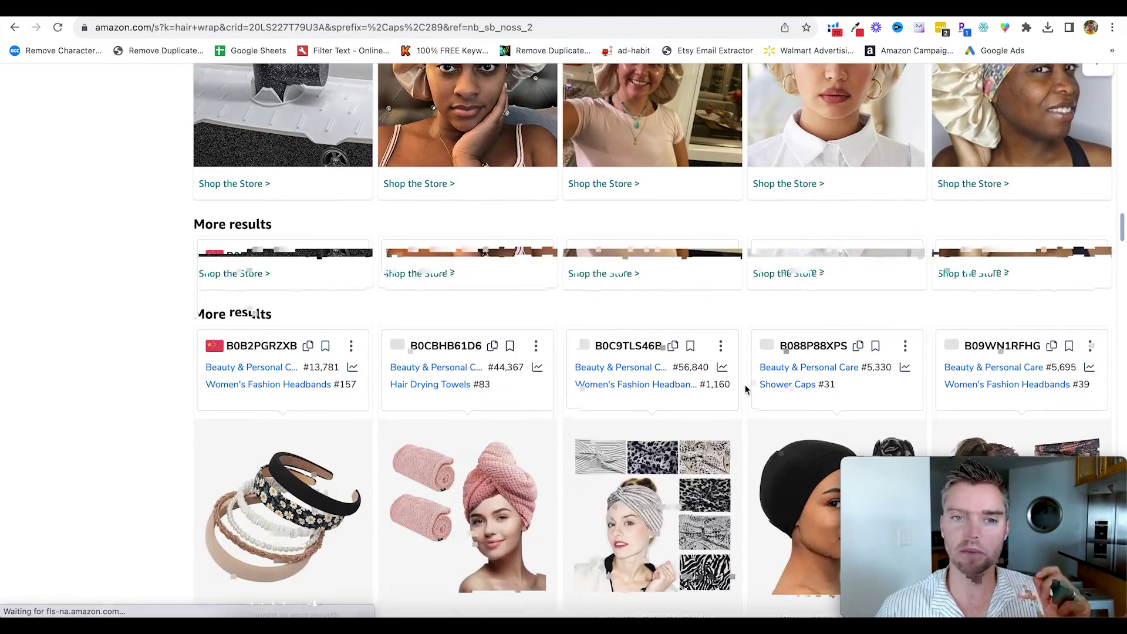
scroll(745, 385, down, 2)
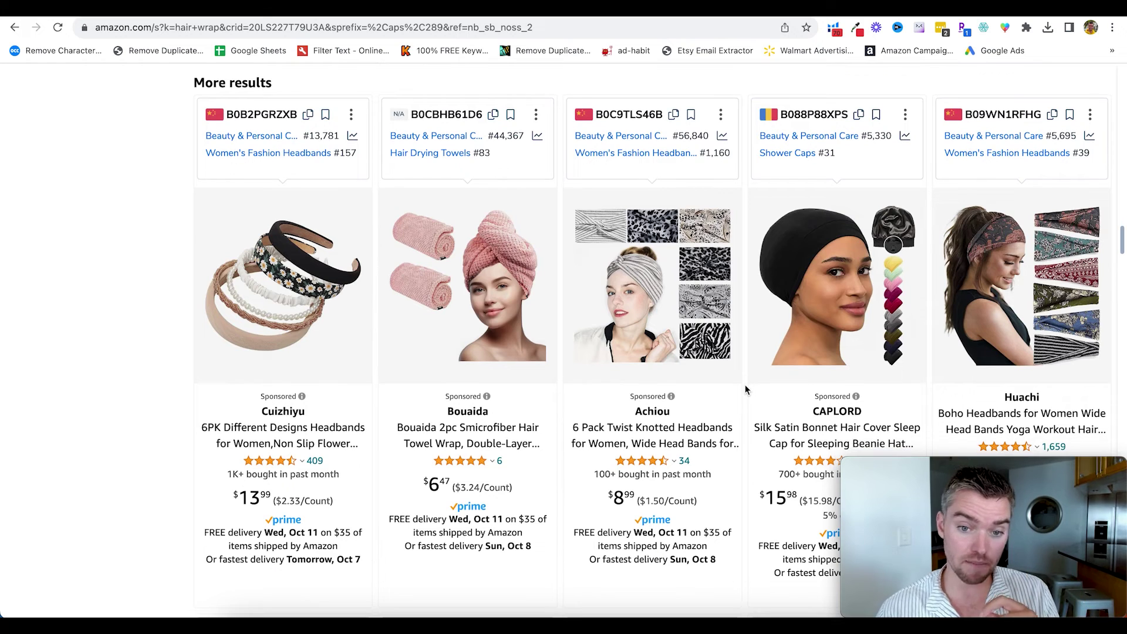
- Review further rows of the Amazon results for "hair wrap", comparing the product types shown with women's headbands
scroll(745, 388, down, 1)
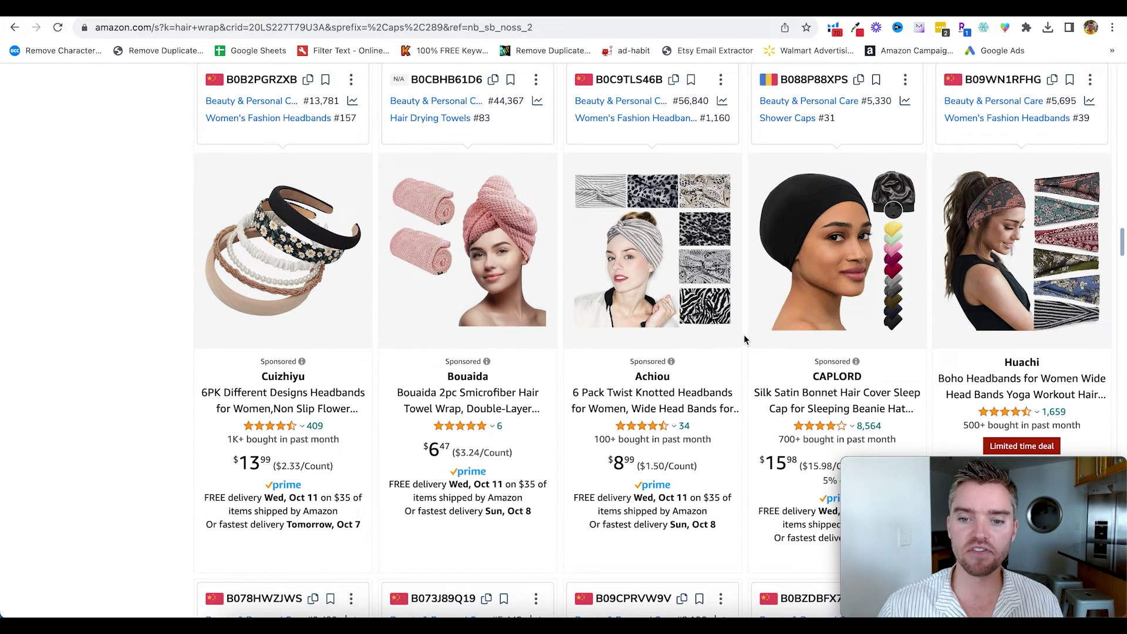
scroll(744, 340, down, 9)
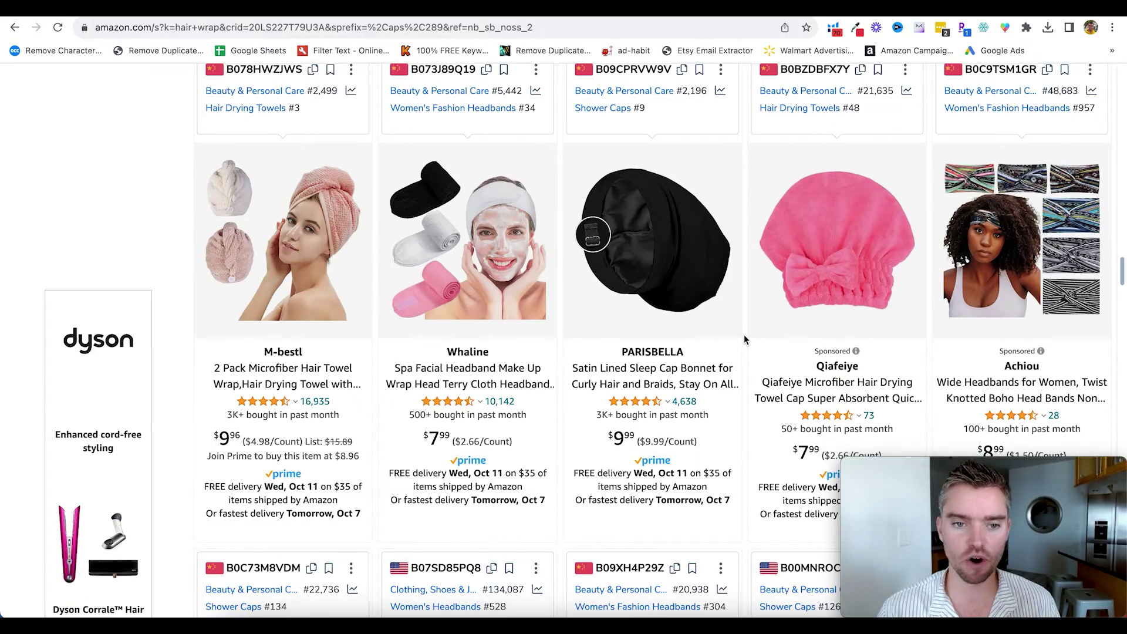
scroll(745, 340, down, 7)
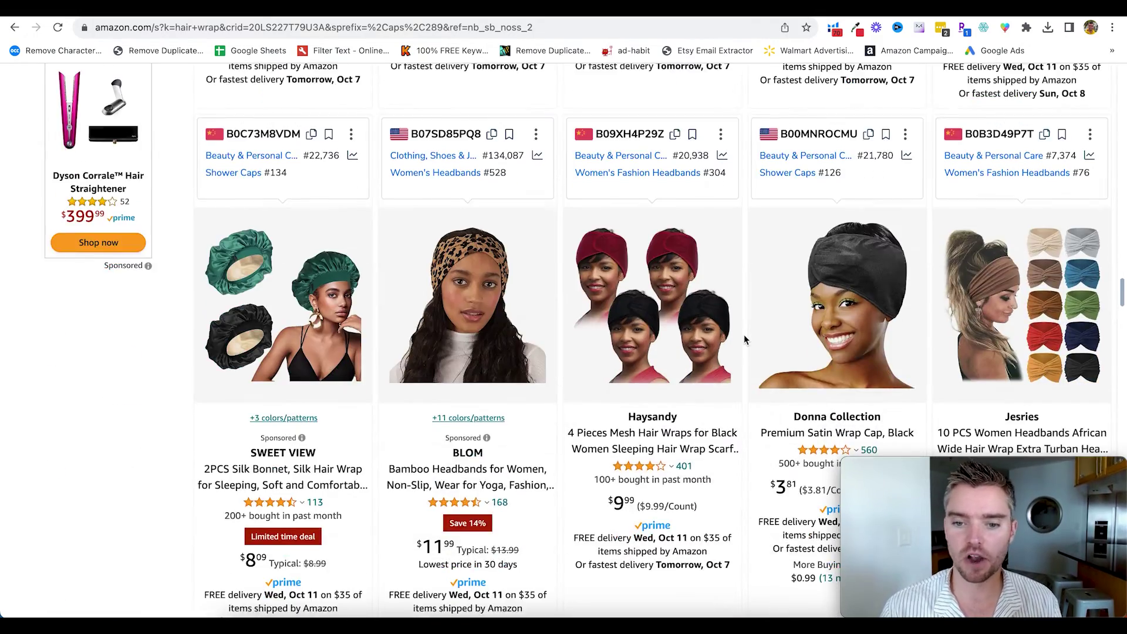
scroll(745, 340, down, 1)
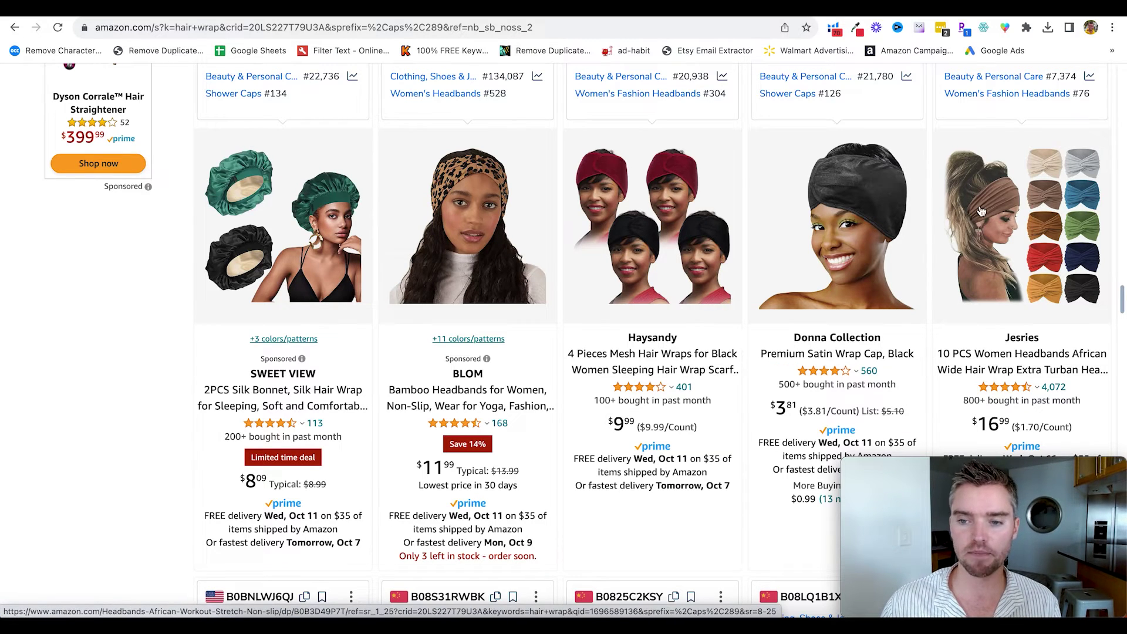
scroll(370, 258, down, 6)
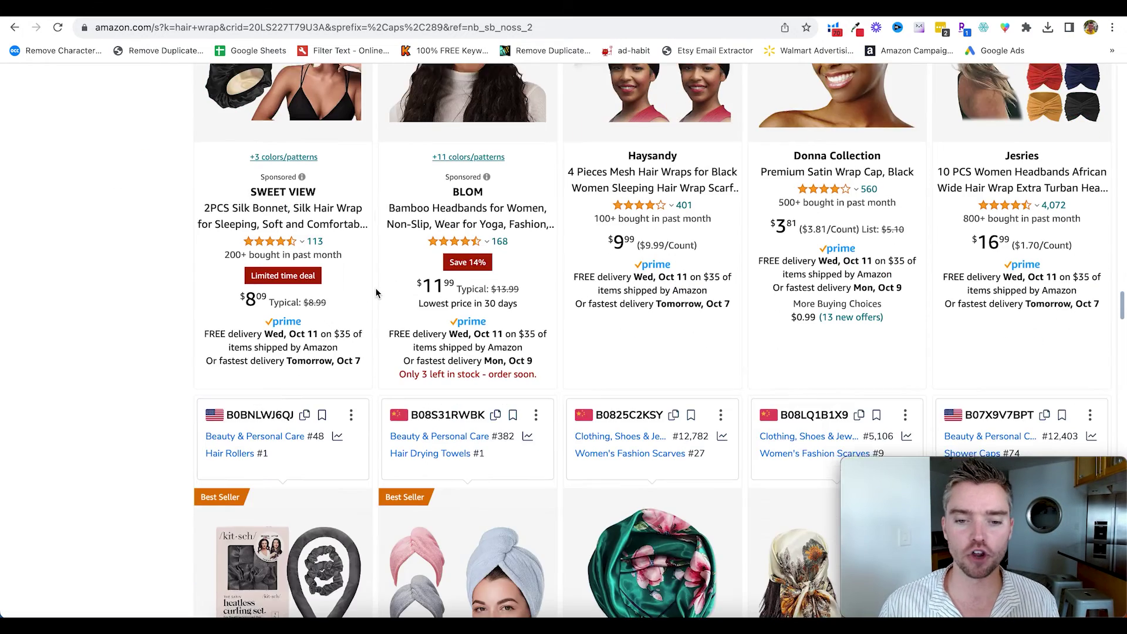
scroll(376, 293, down, 3)
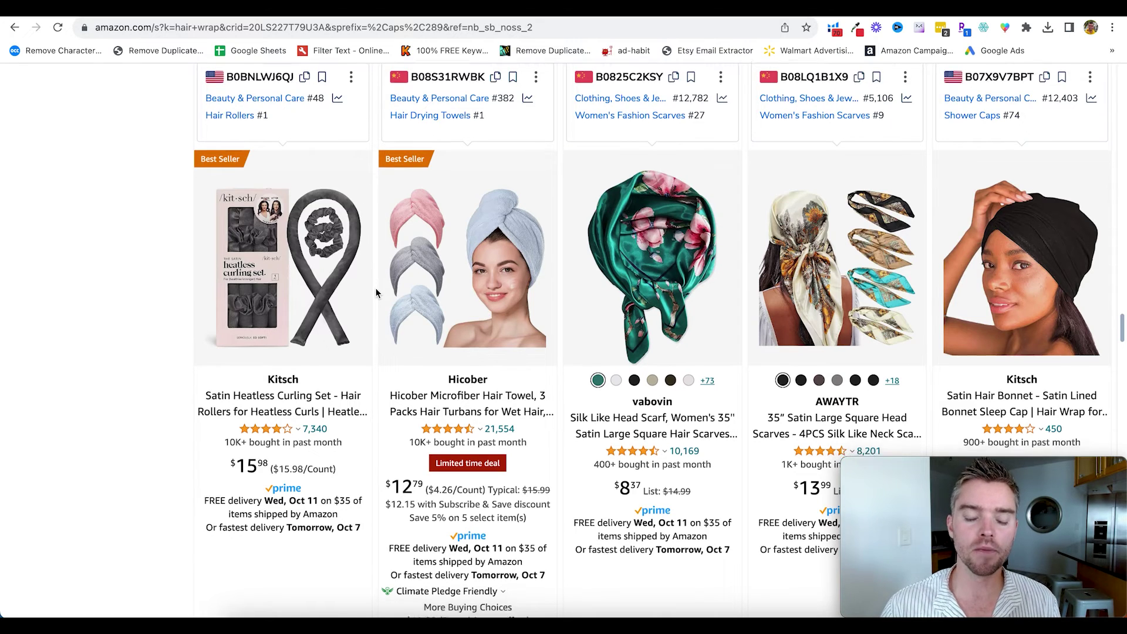
scroll(376, 292, down, 7)
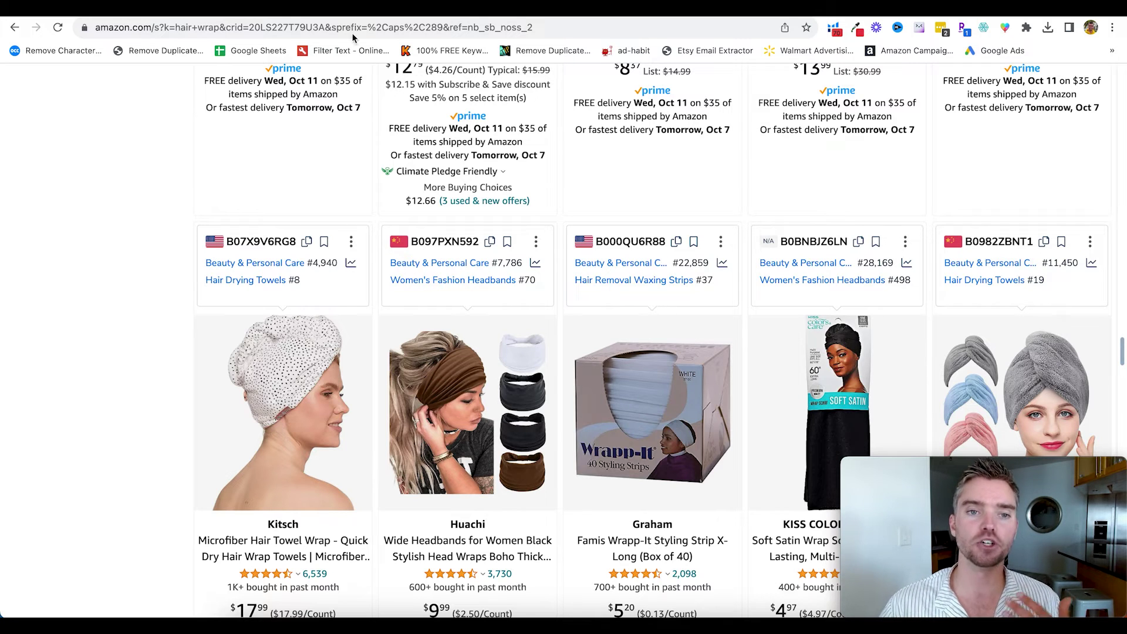
- Switch back to the H10 Keyword Export spreadsheet in Google Sheets and select the first keyword, "headbands for women"
click(359, 9)
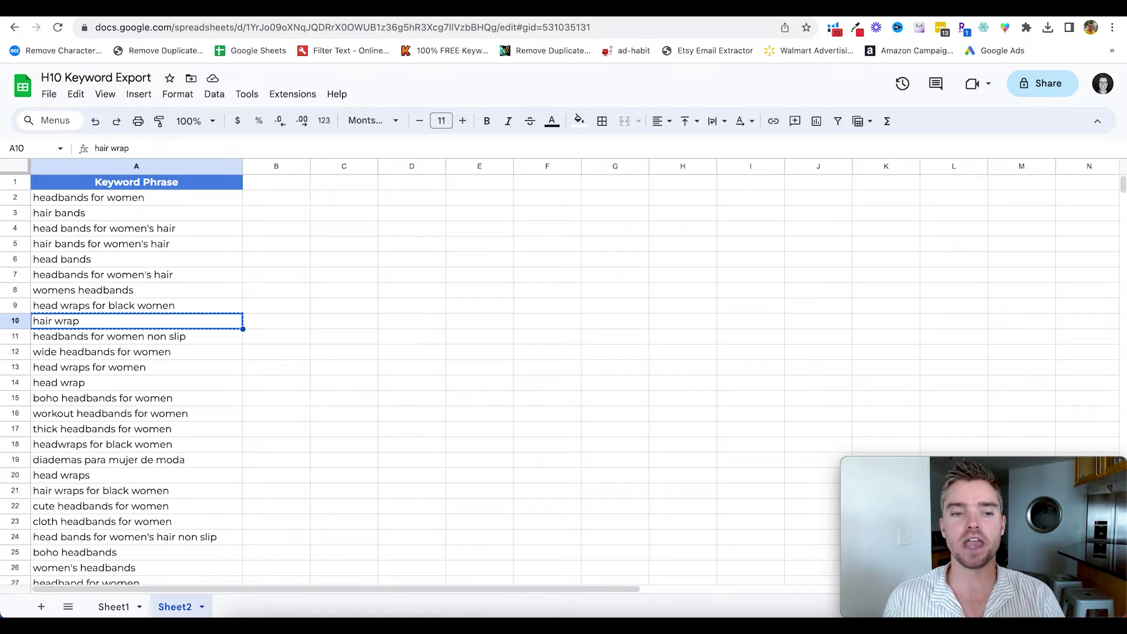
click(211, 203)
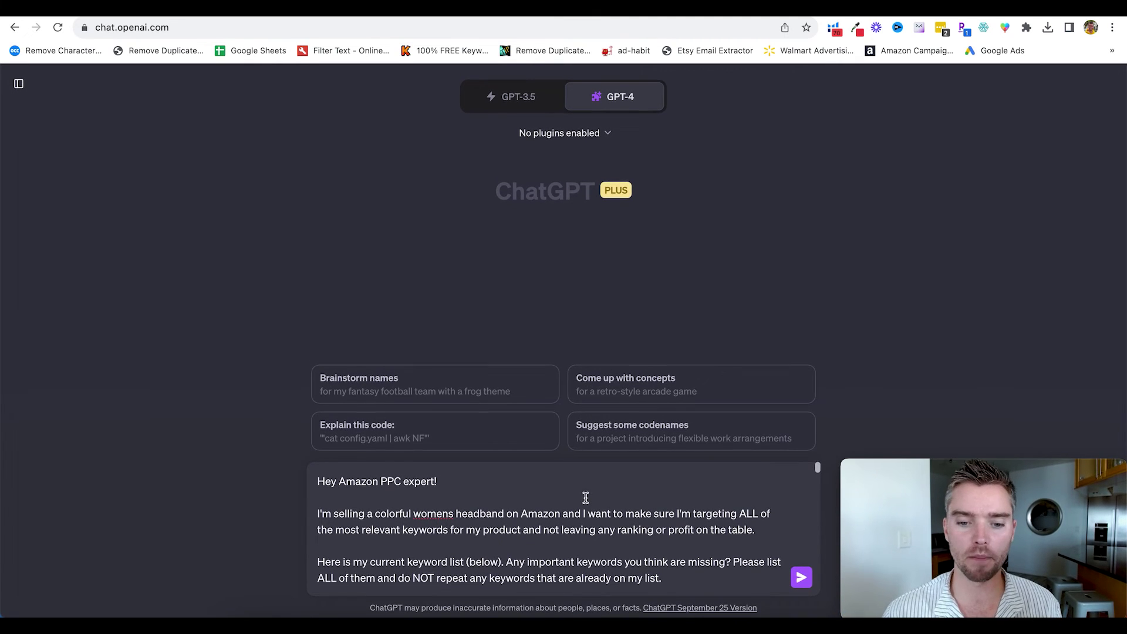
- In ChatGPT, review the drafted prompt asking for missing Amazon keywords, including its "colorful womens headband" product description
scroll(563, 512, down, 1)
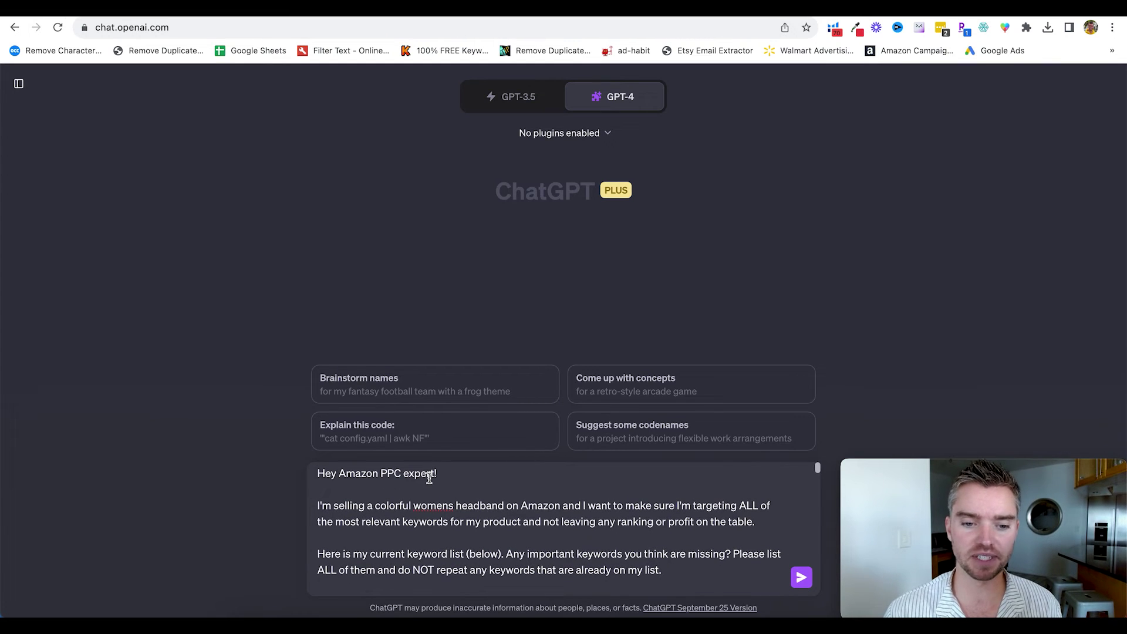
scroll(429, 477, down, 1)
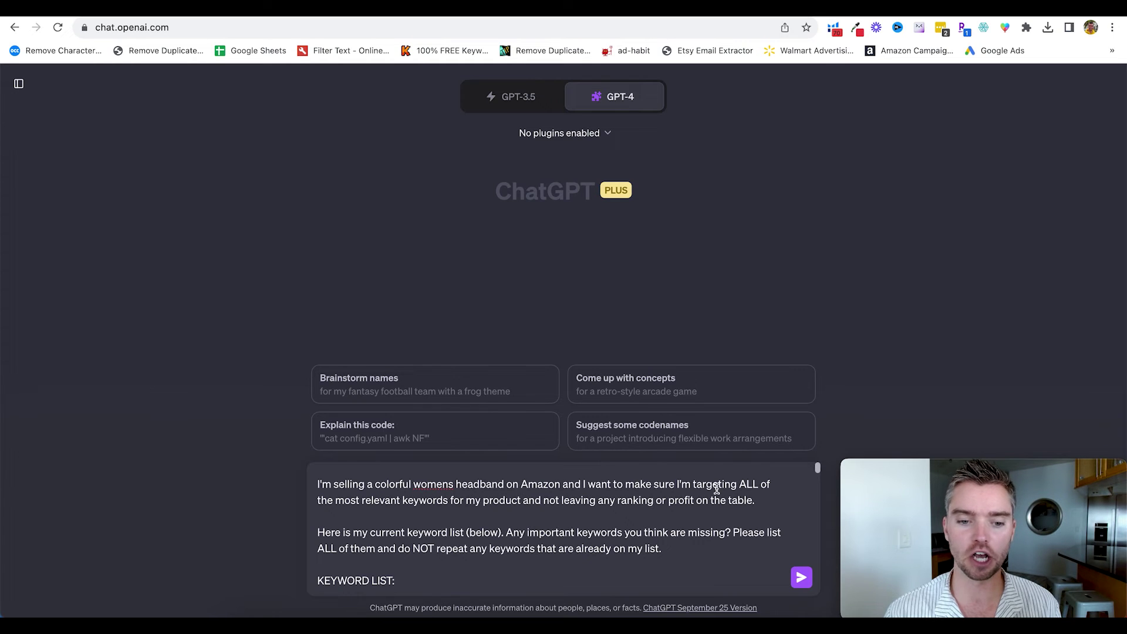
scroll(431, 500, down, 1)
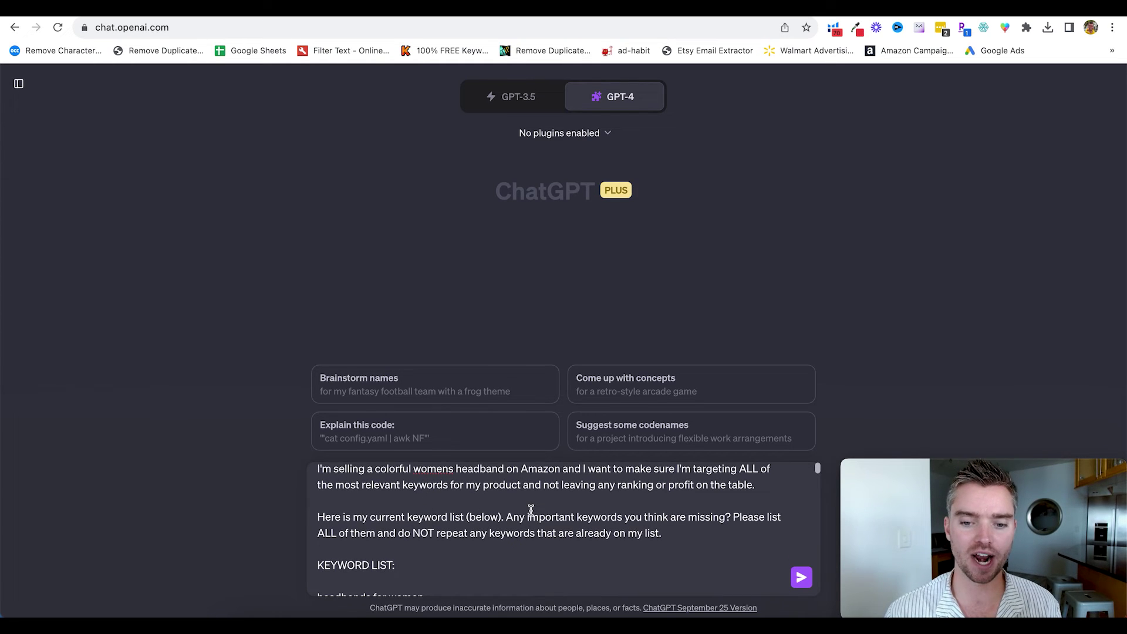
scroll(594, 502, down, 3)
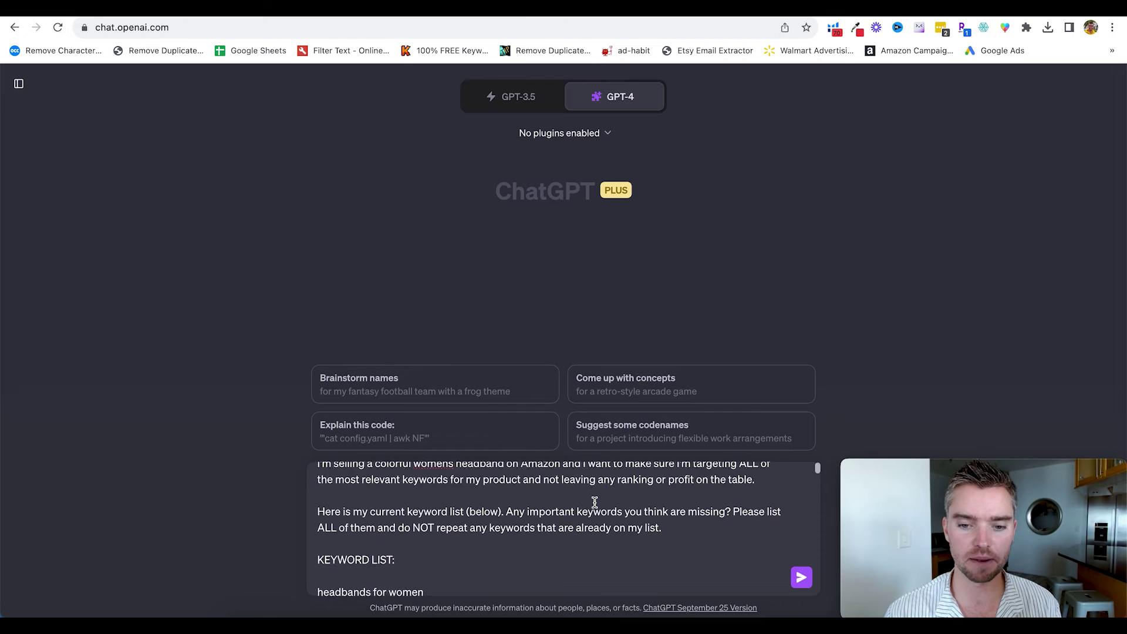
scroll(500, 503, up, 1)
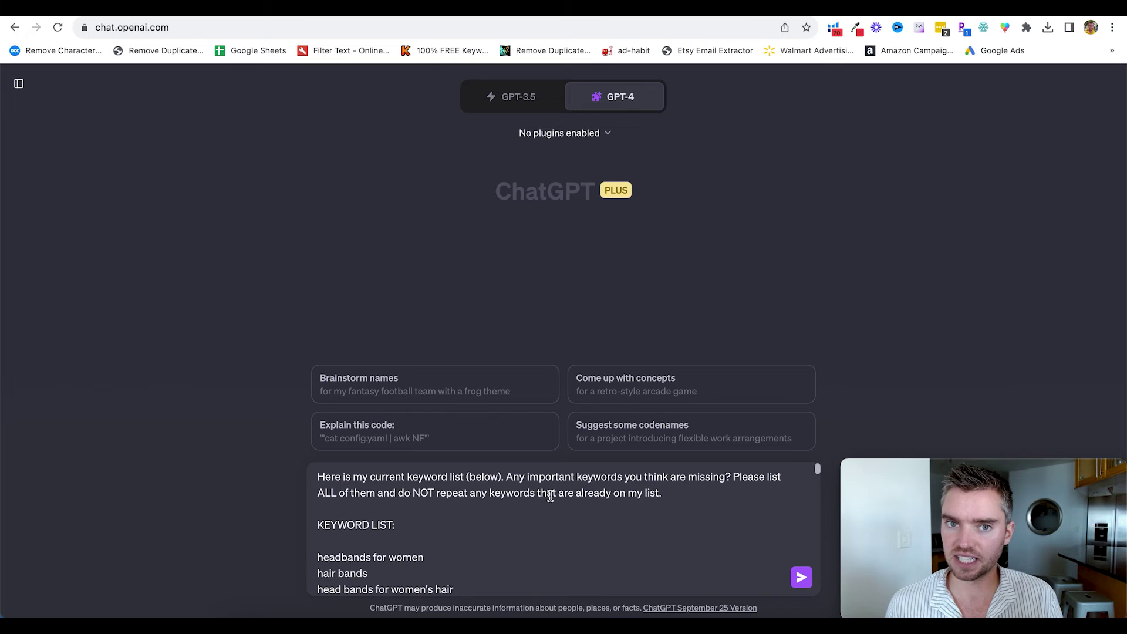
scroll(550, 496, up, 2)
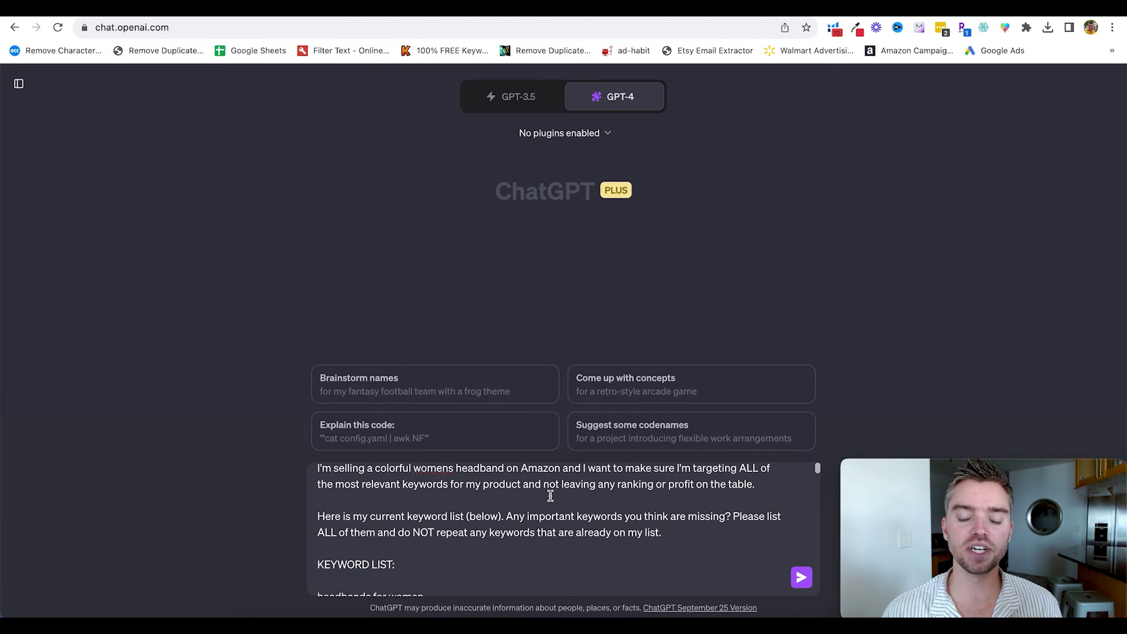
scroll(551, 496, up, 2)
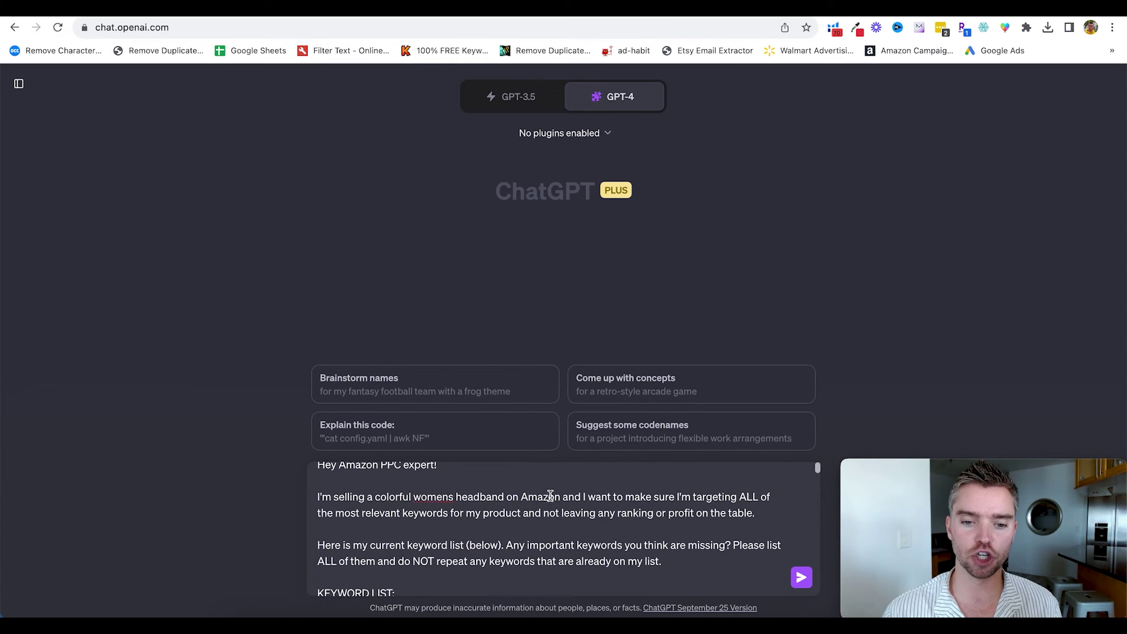
drag(375, 498, 446, 497)
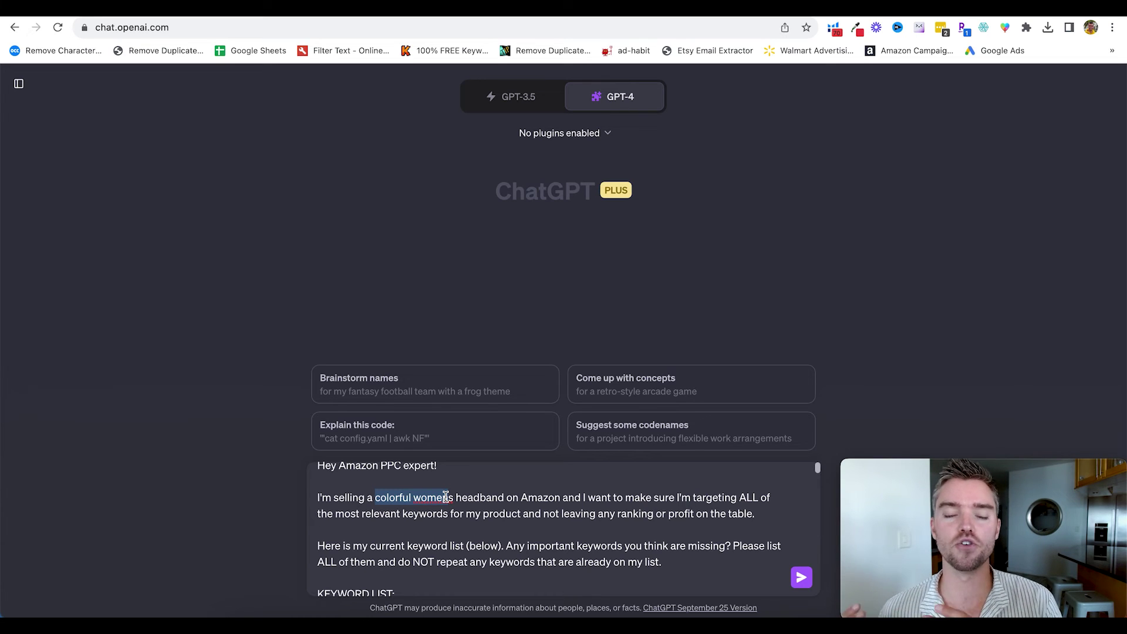
click(445, 497)
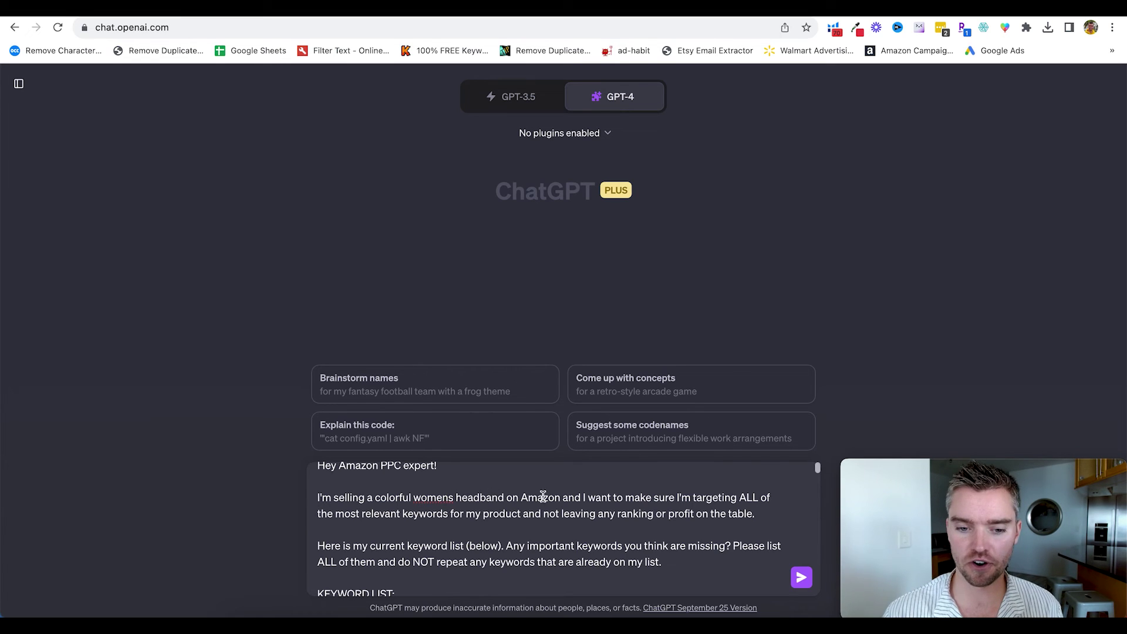
- Check the keyword list included in the prompt and submit the request for missing keywords to GPT-4
scroll(555, 499, down, 1)
scroll(546, 525, down, 1)
scroll(548, 529, down, 2)
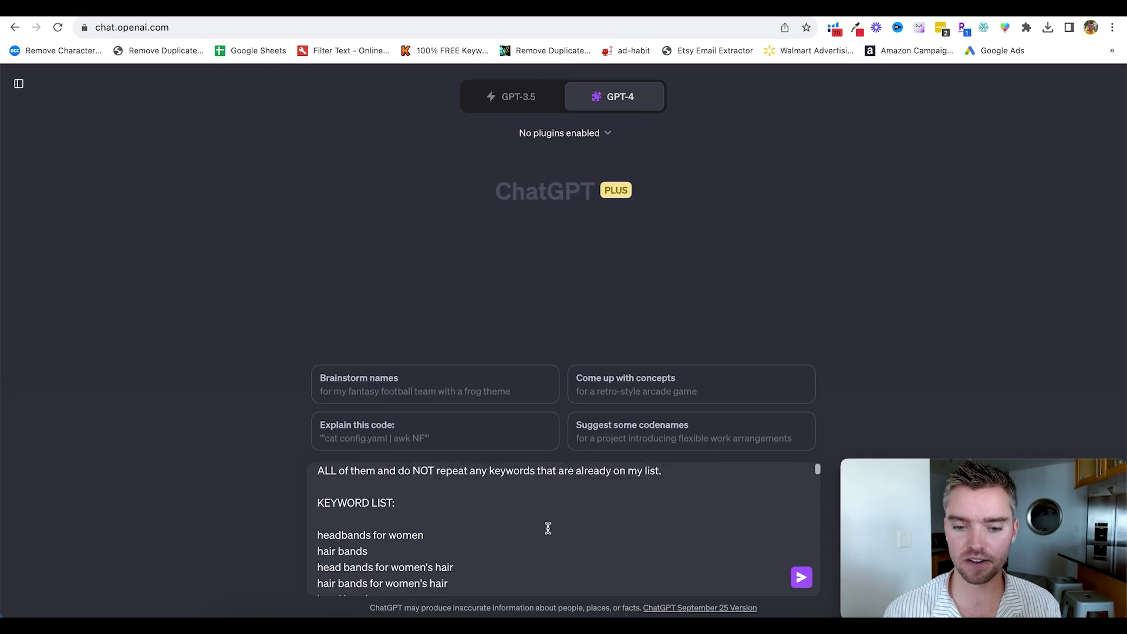
scroll(459, 530, down, 5)
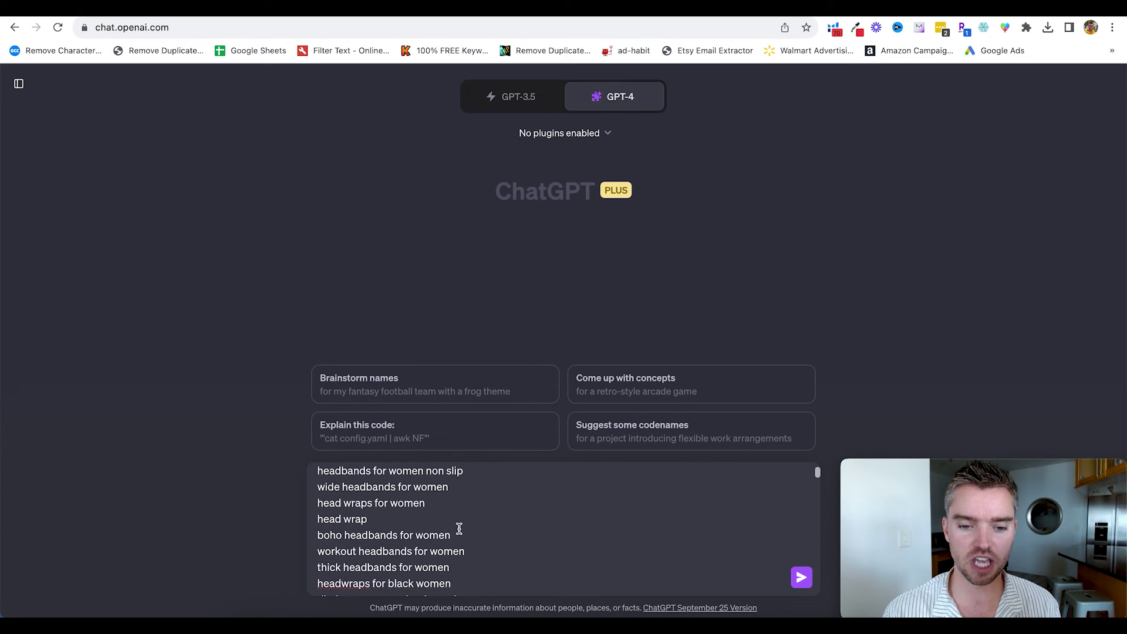
click(802, 581)
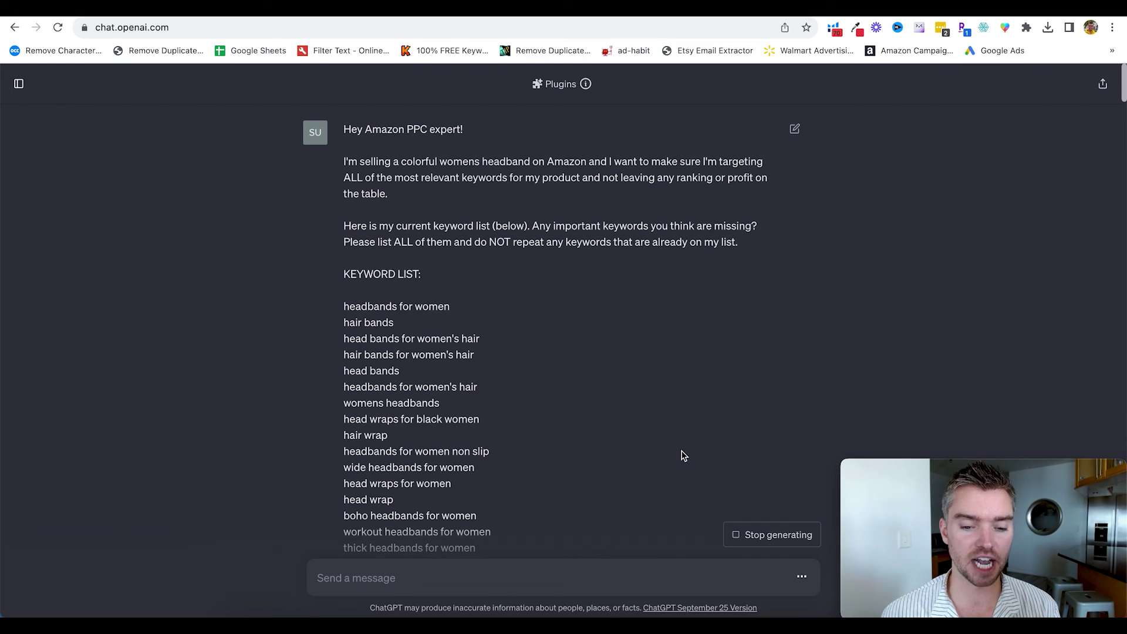
- Examine ChatGPT's list of suggested additional headband keywords for phrases relevant to the product
scroll(747, 325, down, 10)
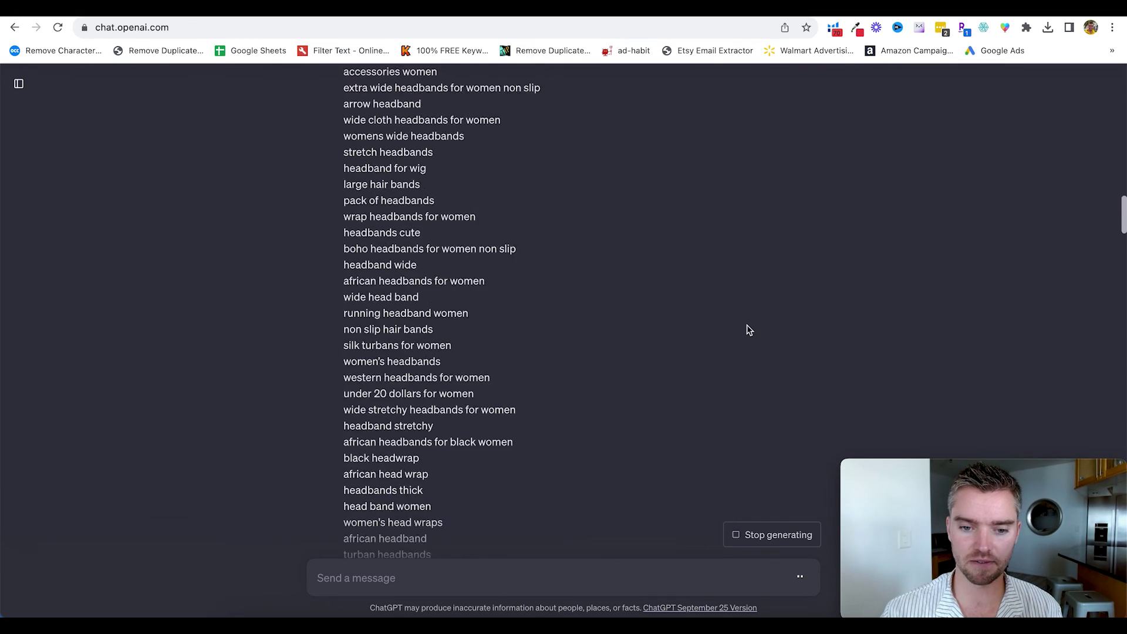
scroll(747, 326, down, 5)
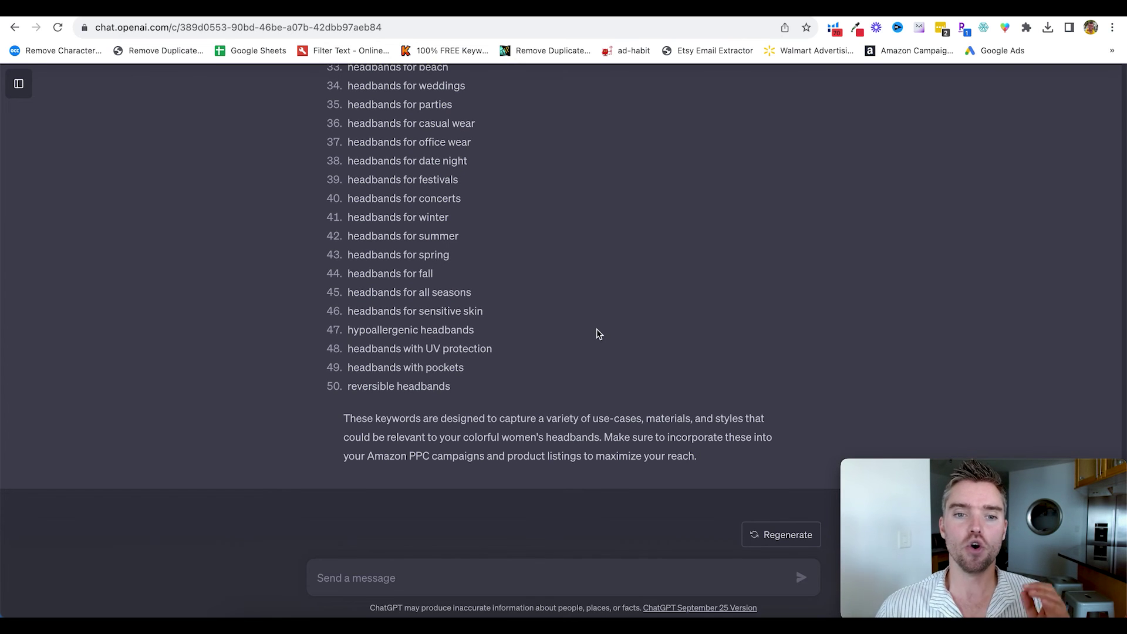
scroll(596, 334, up, 2)
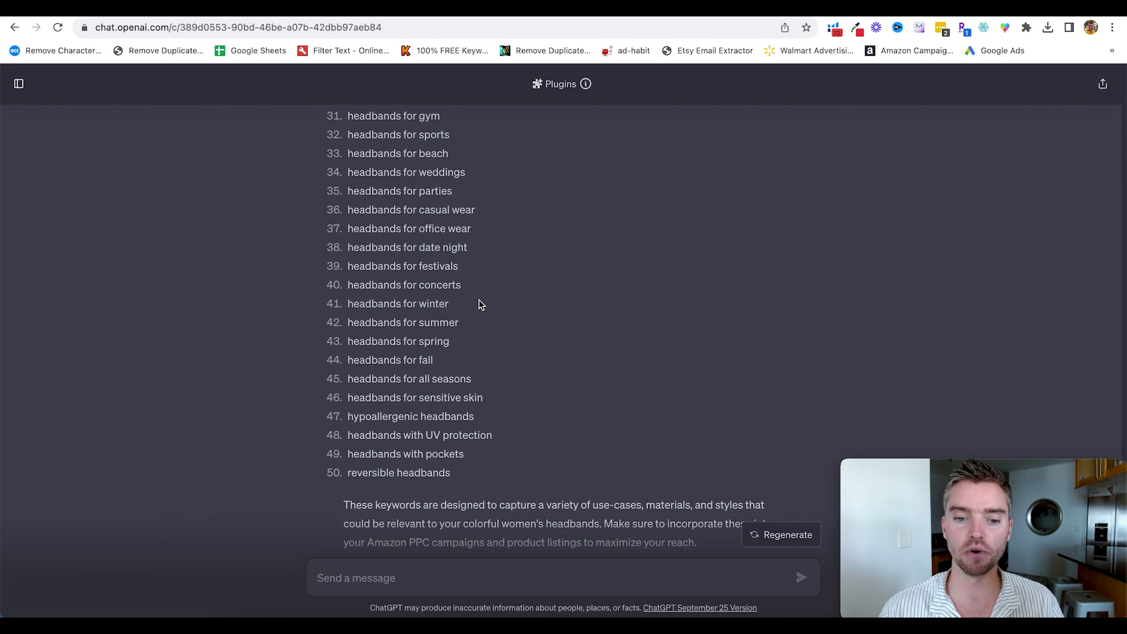
scroll(462, 346, up, 4)
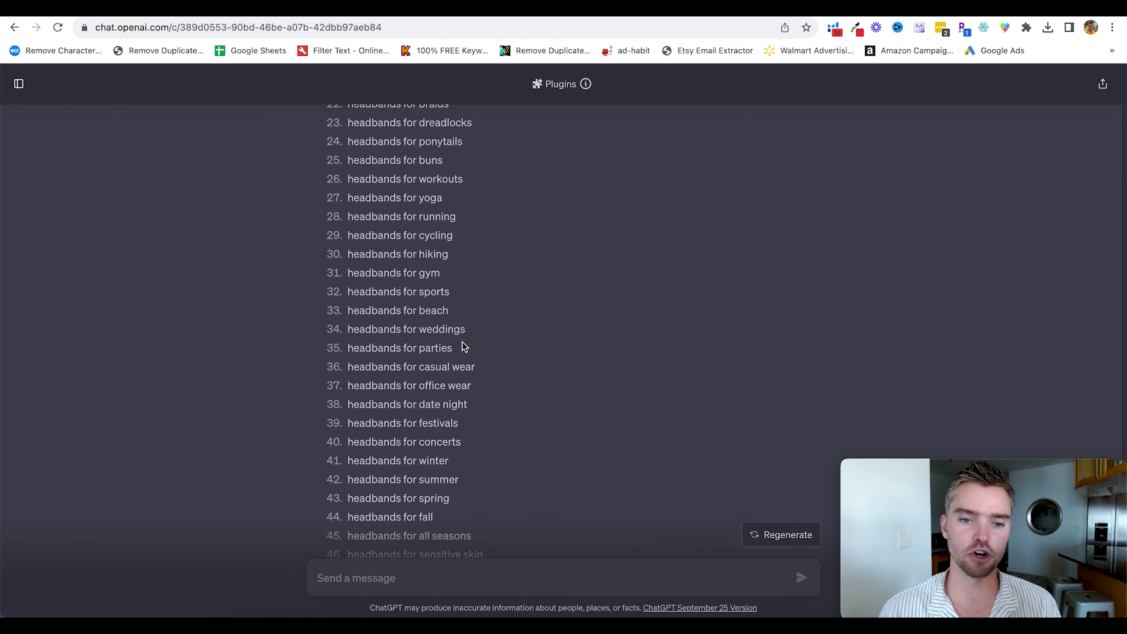
scroll(462, 347, up, 7)
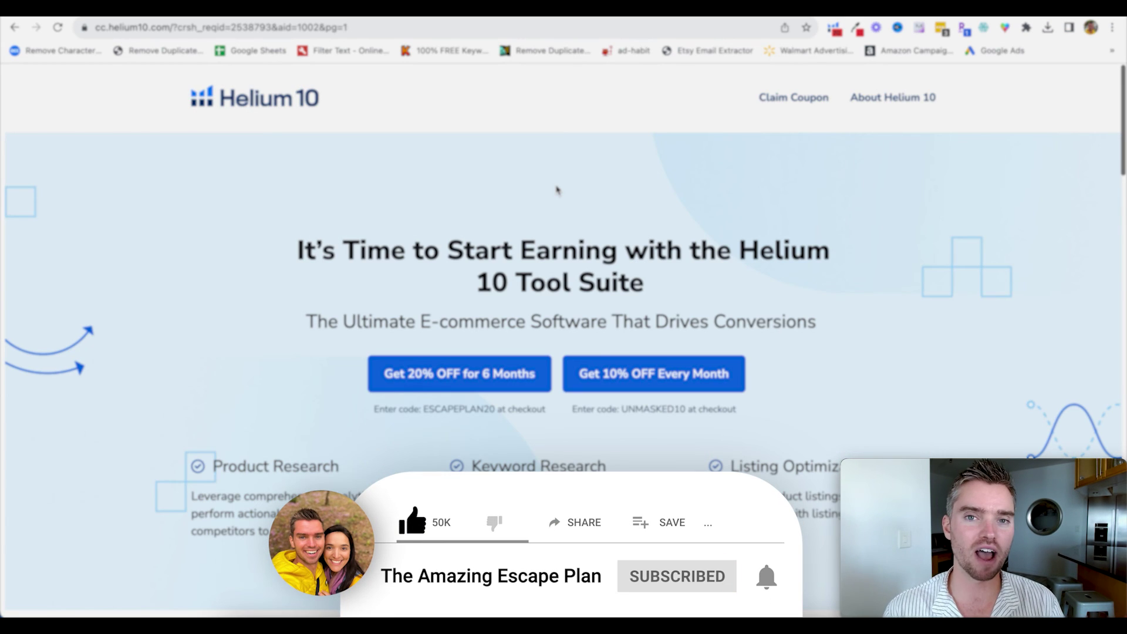
scroll(557, 190, down, 2)
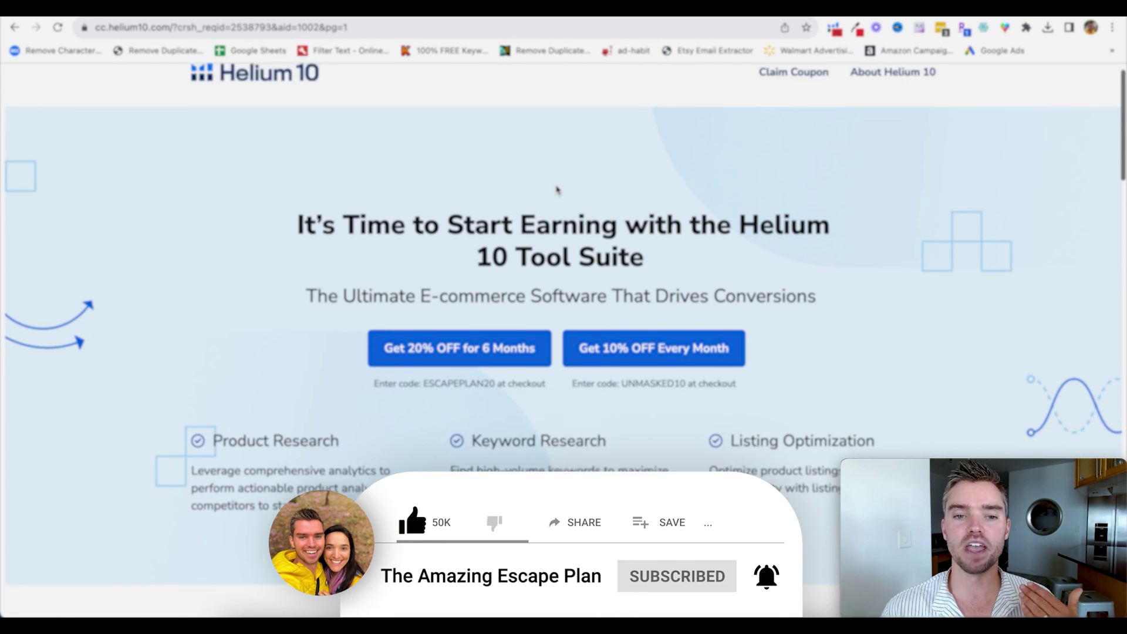